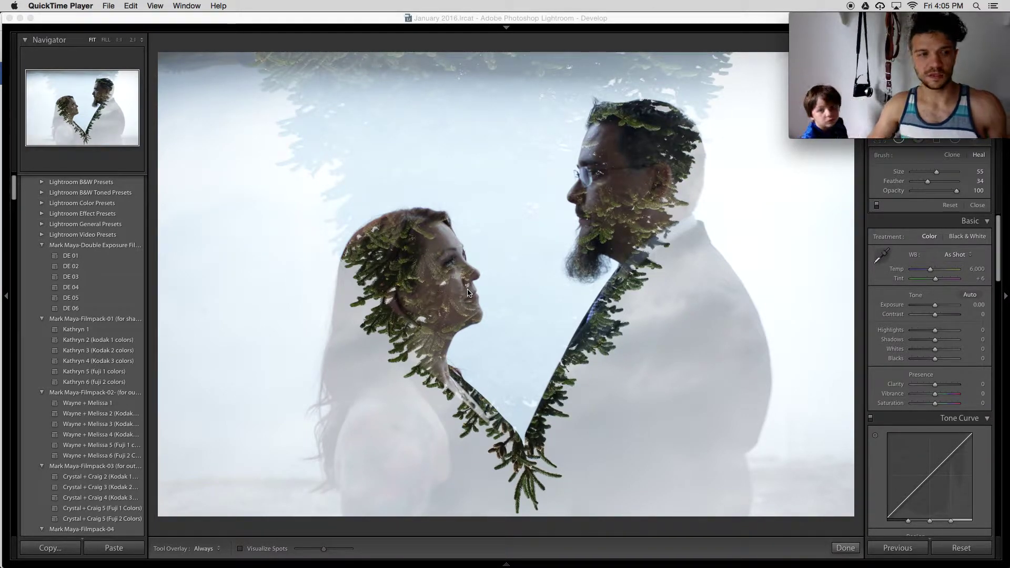
- View the first double exposure photo from the previous import at full size in the Library
scroll(140, 265, up, 2)
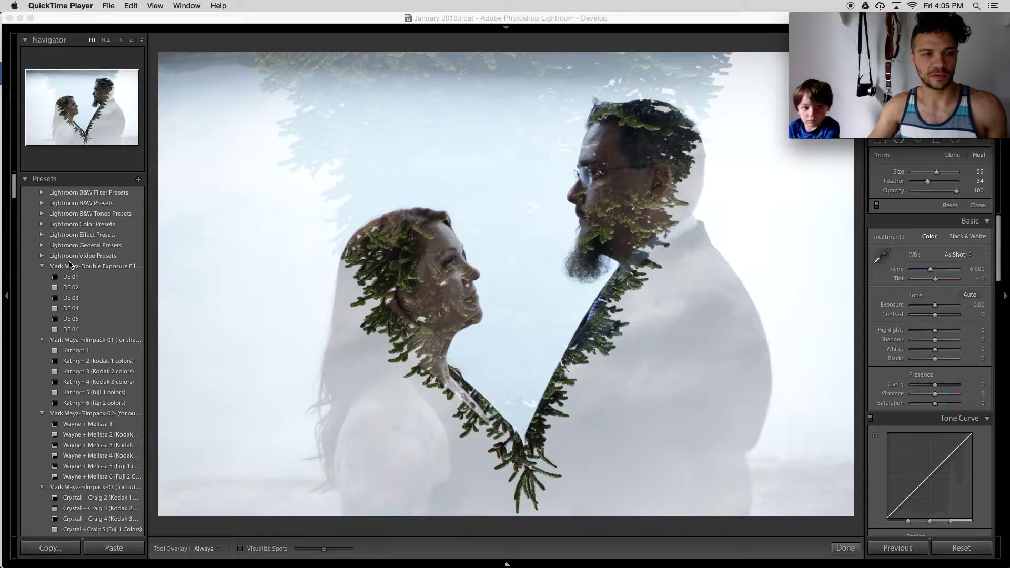
click(256, 274)
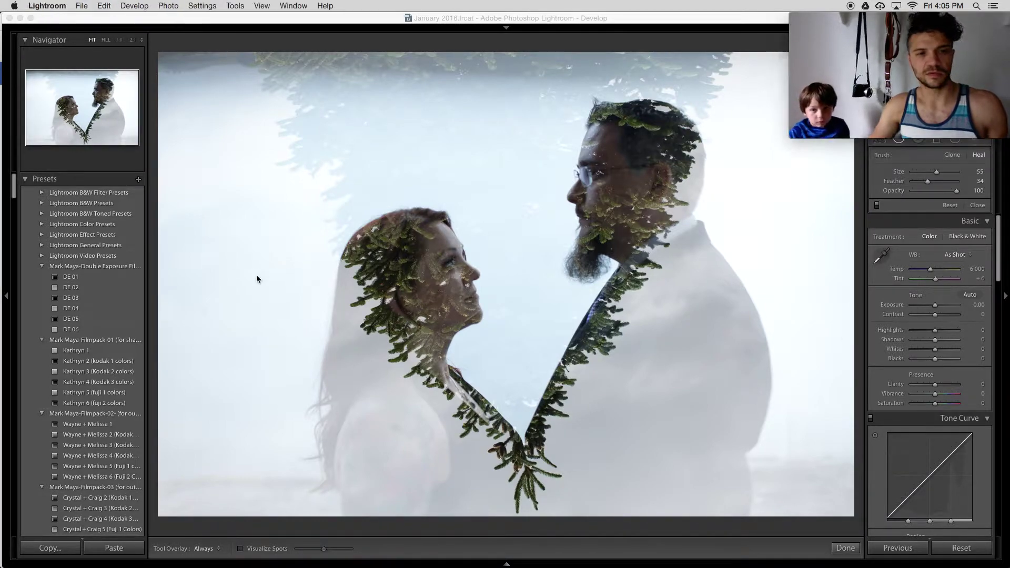
key(g)
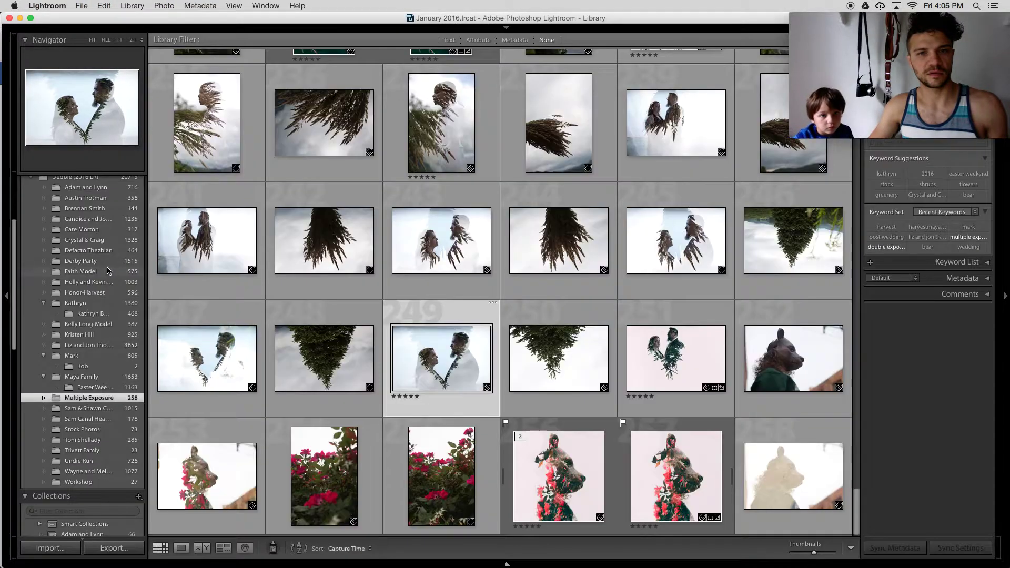
scroll(92, 242, up, 5)
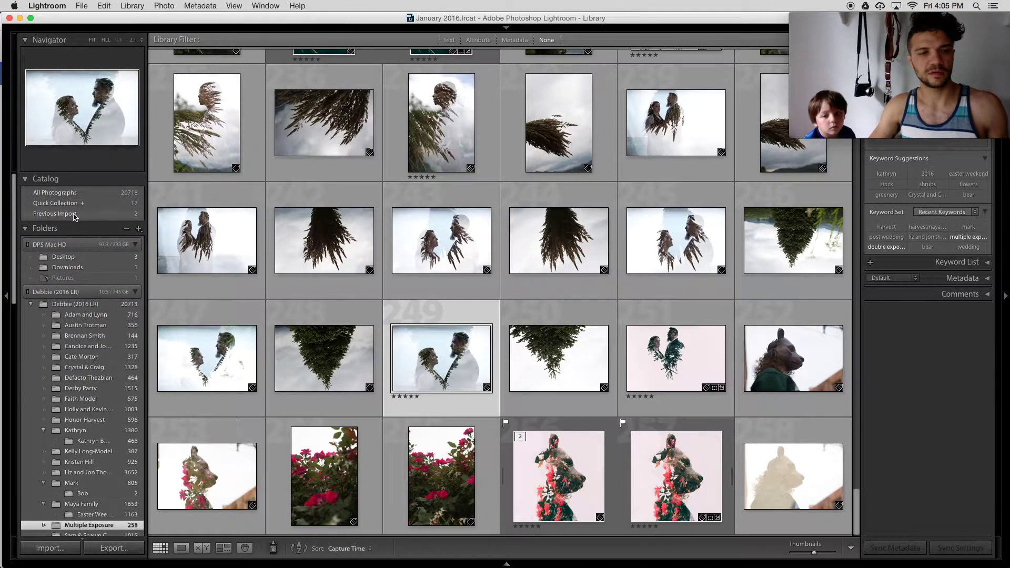
click(54, 214)
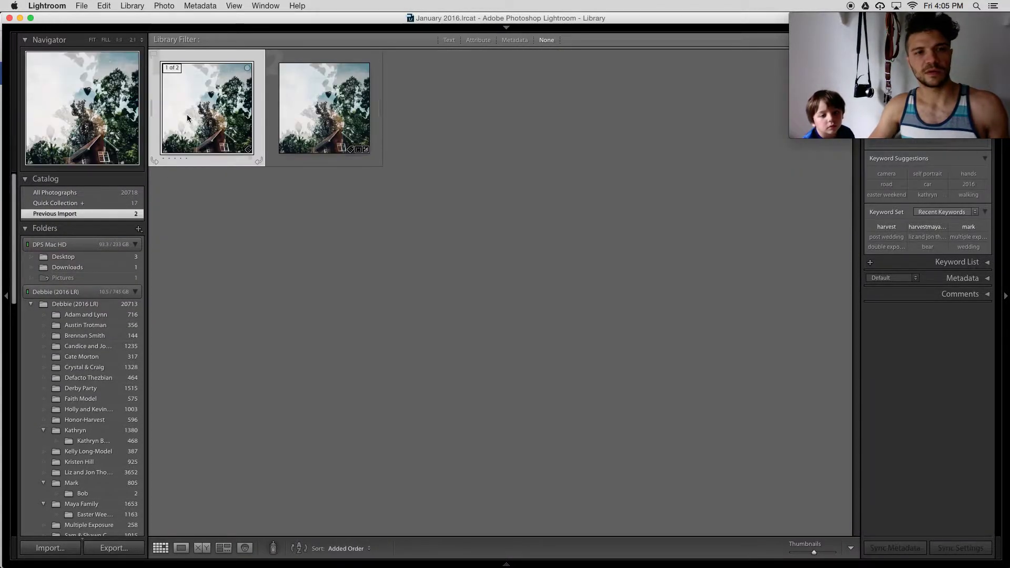
double_click(187, 117)
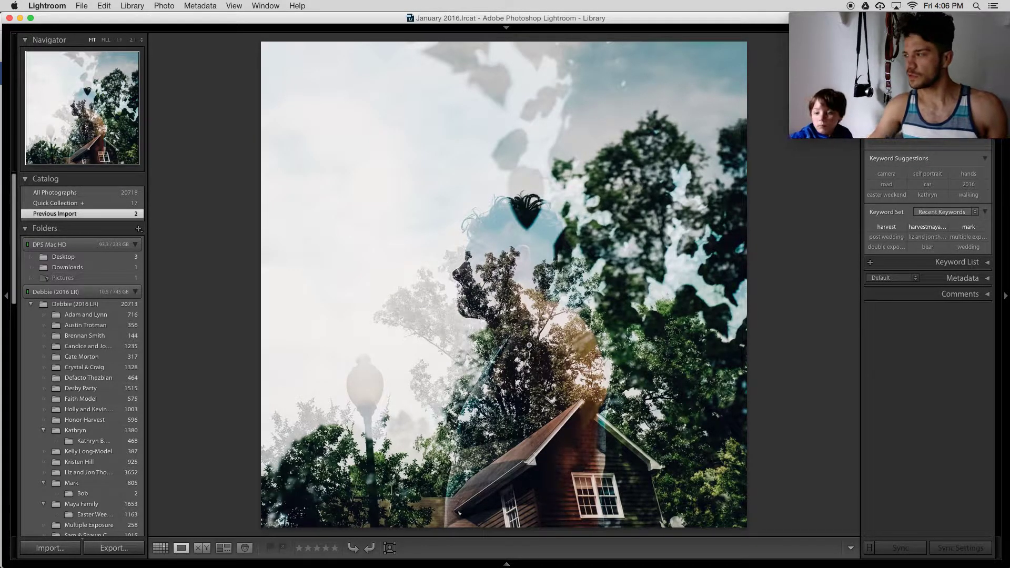
- Return to the Multiple Exposure folder and open the five-star couple double exposure with the V-shaped branches
key(super+z)
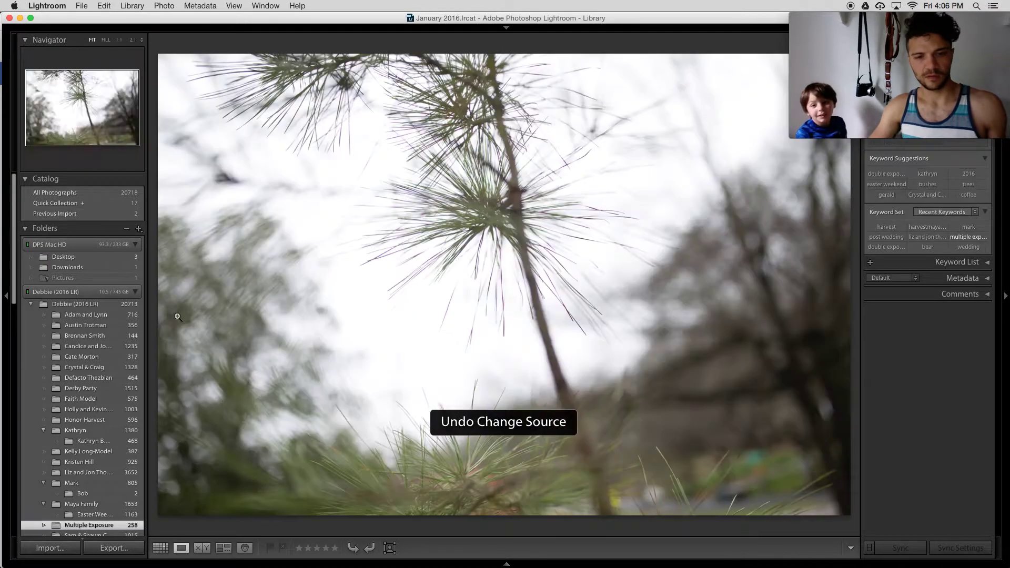
key(g)
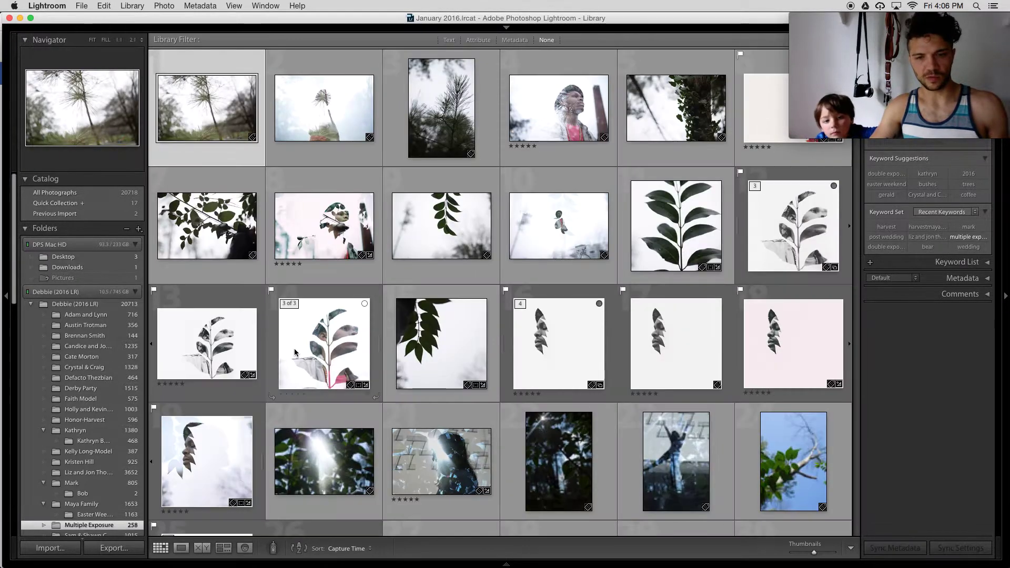
scroll(295, 349, down, 5)
scroll(295, 348, down, 10)
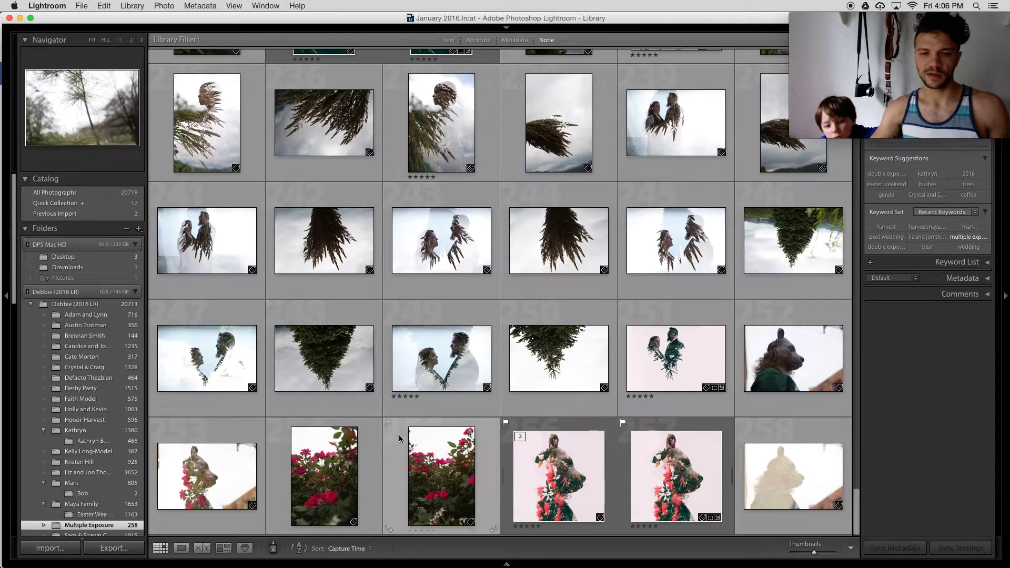
click(436, 361)
double_click(436, 360)
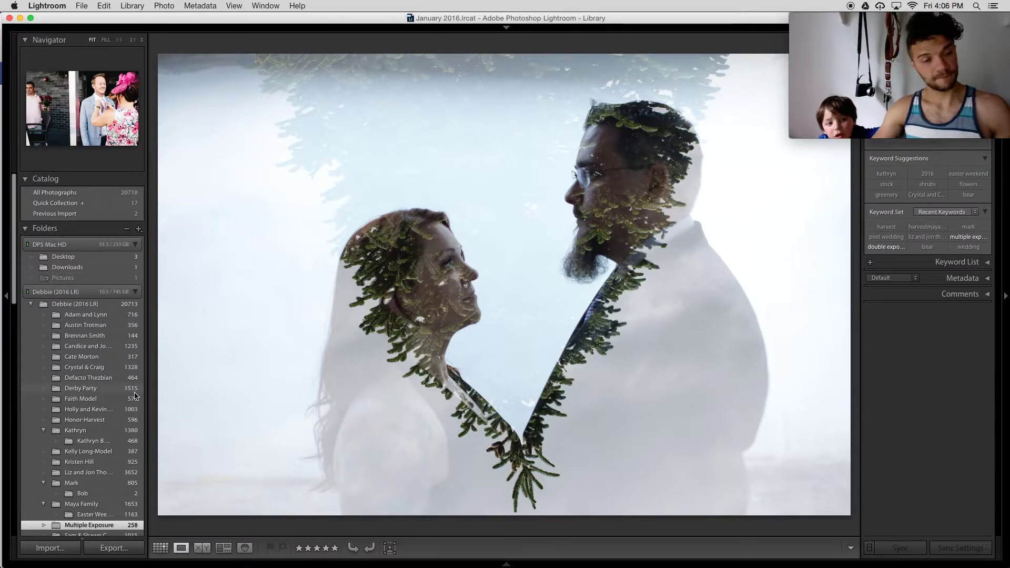
- Bring the couple photo into Develop and set its white balance from a neutral area on the man's pale shoulder
key(d)
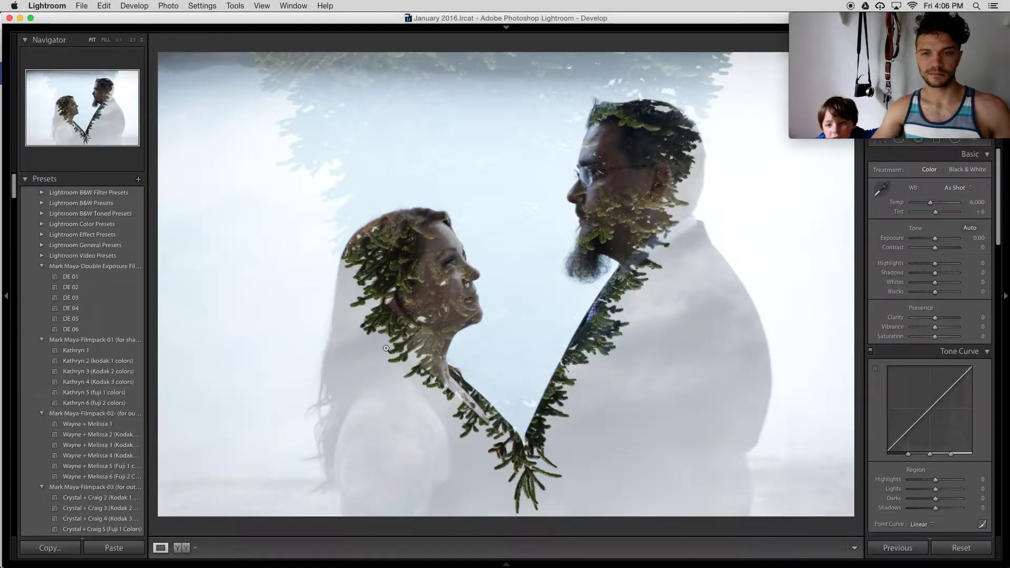
key(w)
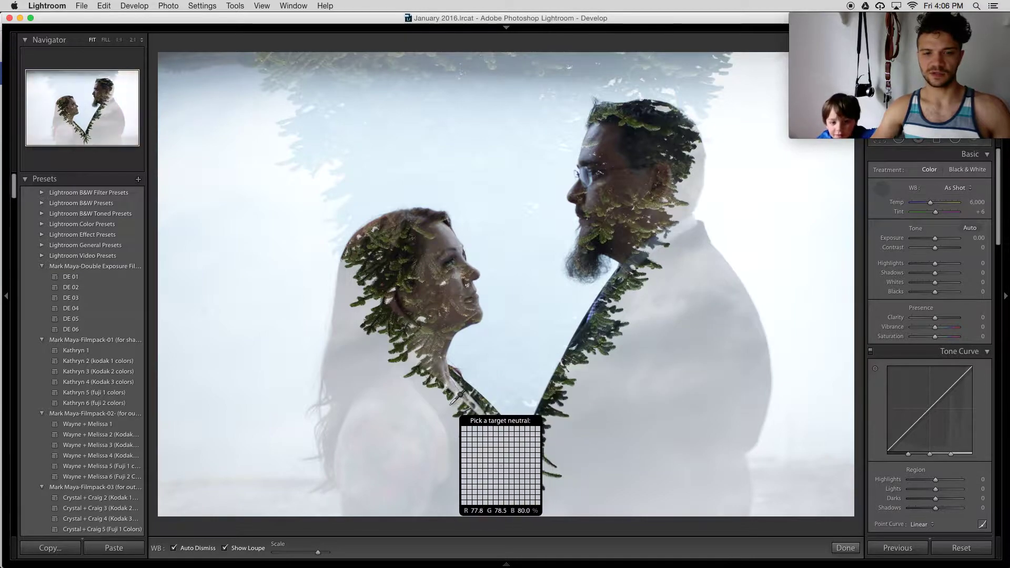
click(638, 303)
- Crop the photo to a 1 x 1 aspect, rotate it to an angle of 0.88 and reposition the couple within the frame
key(r)
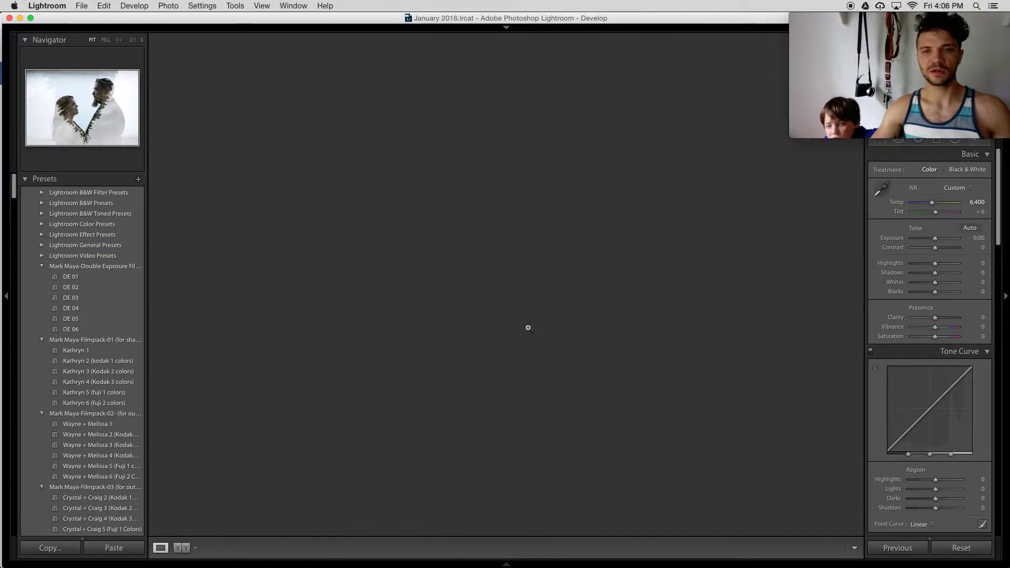
click(957, 174)
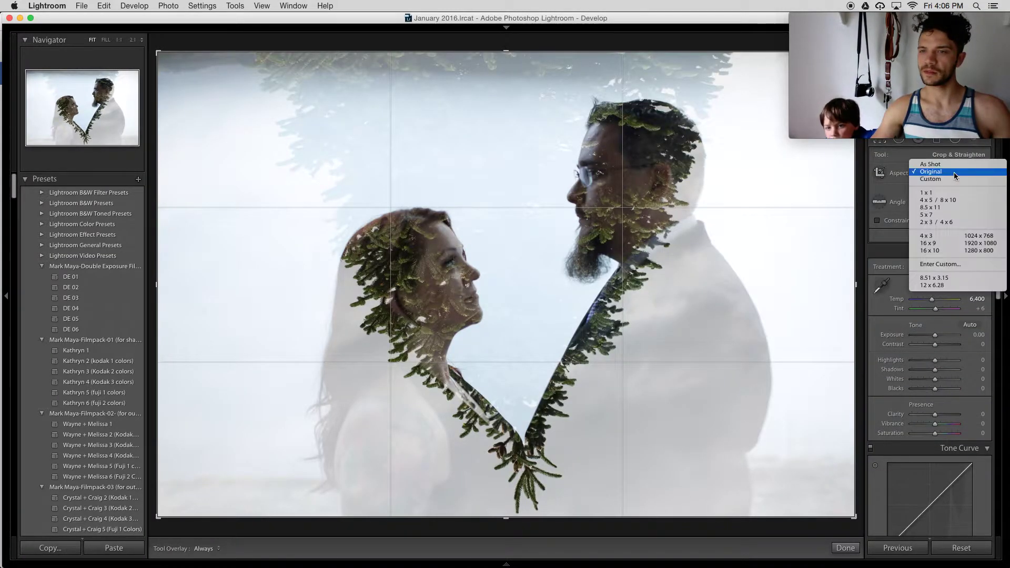
click(941, 191)
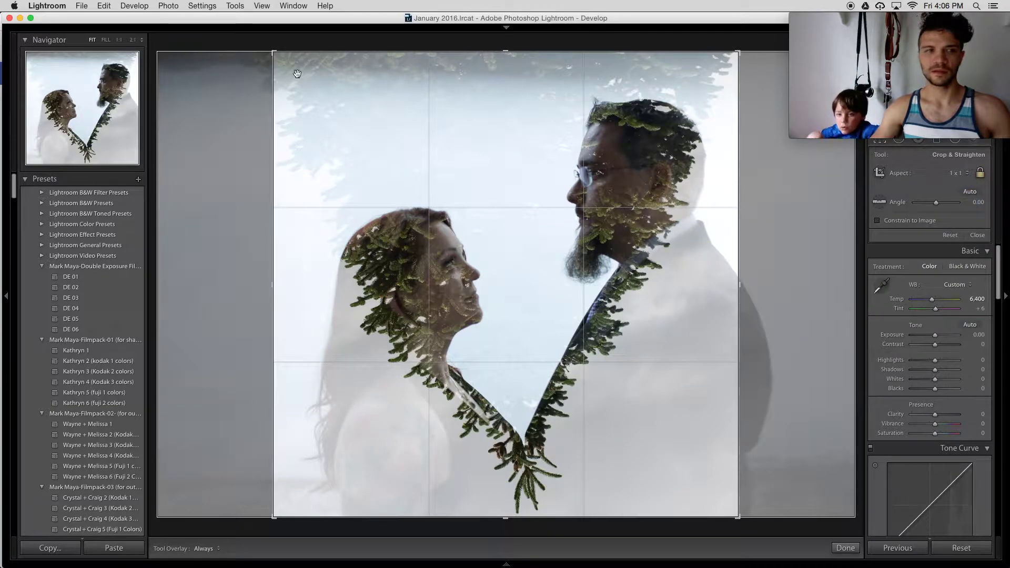
drag(266, 49, 273, 43)
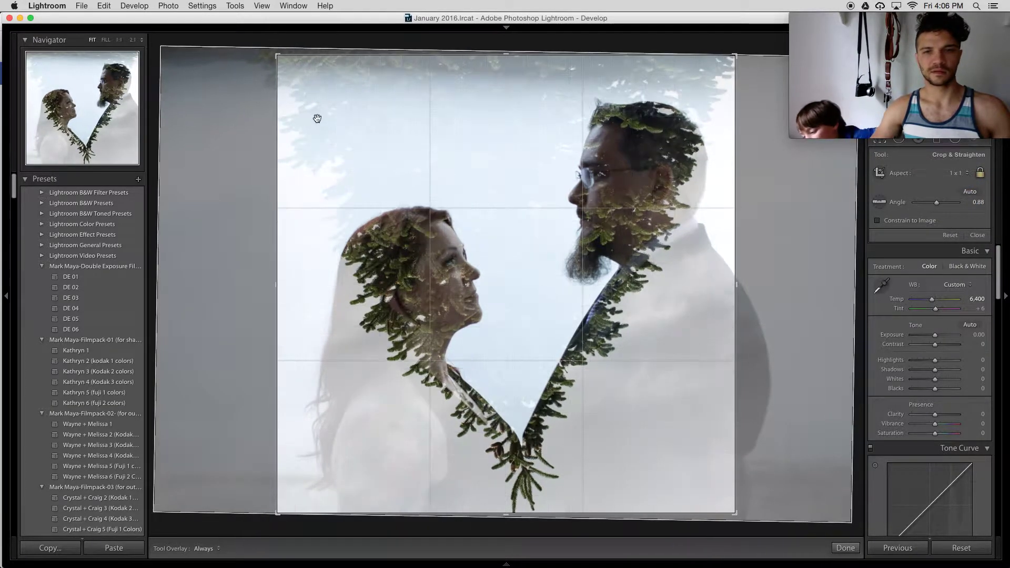
drag(443, 248, 424, 248)
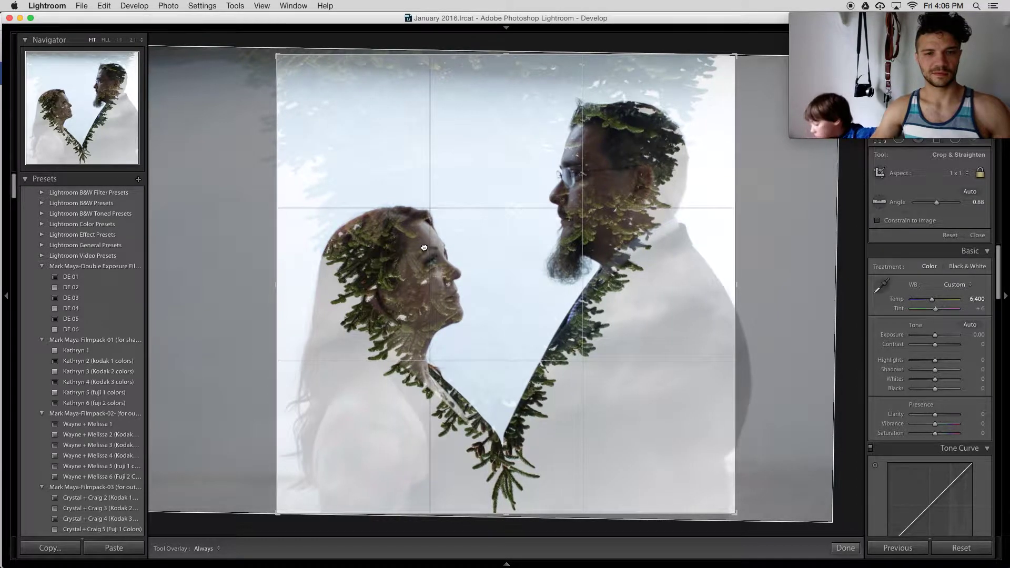
key(Return)
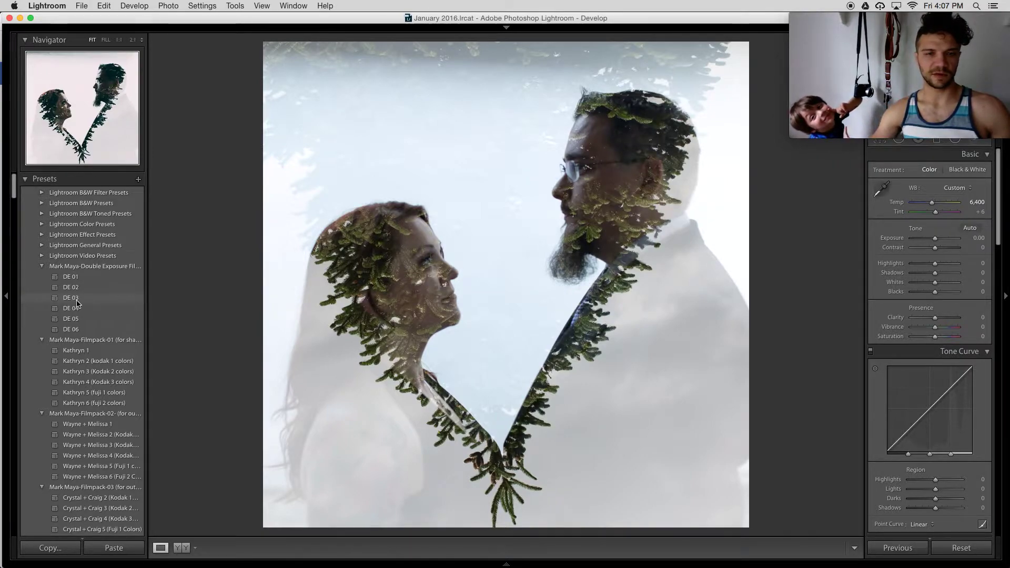
- Apply the DE 03 preset, then refine the square crop to an angle of 0.50 with the couple recentred
click(77, 299)
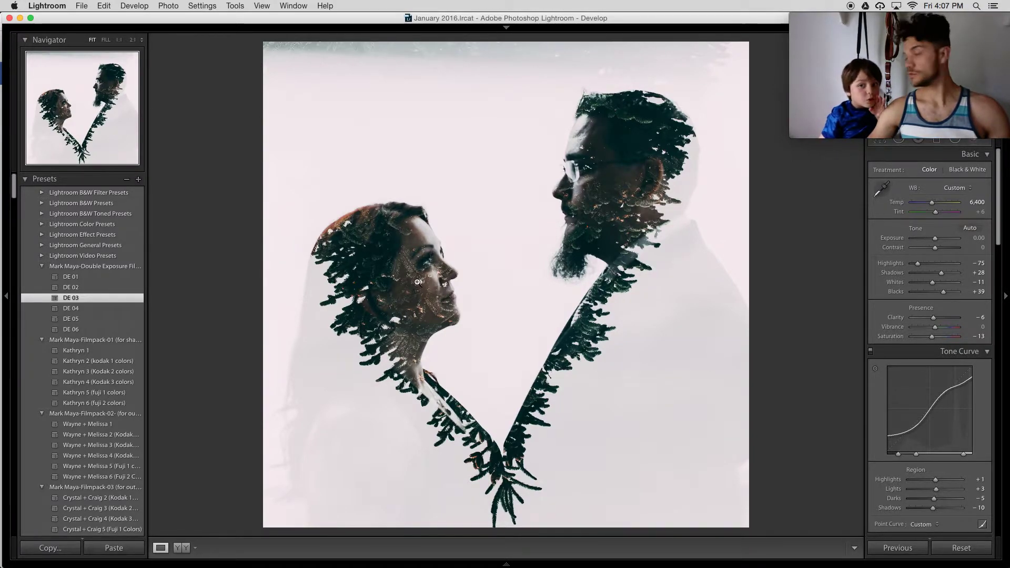
key(r)
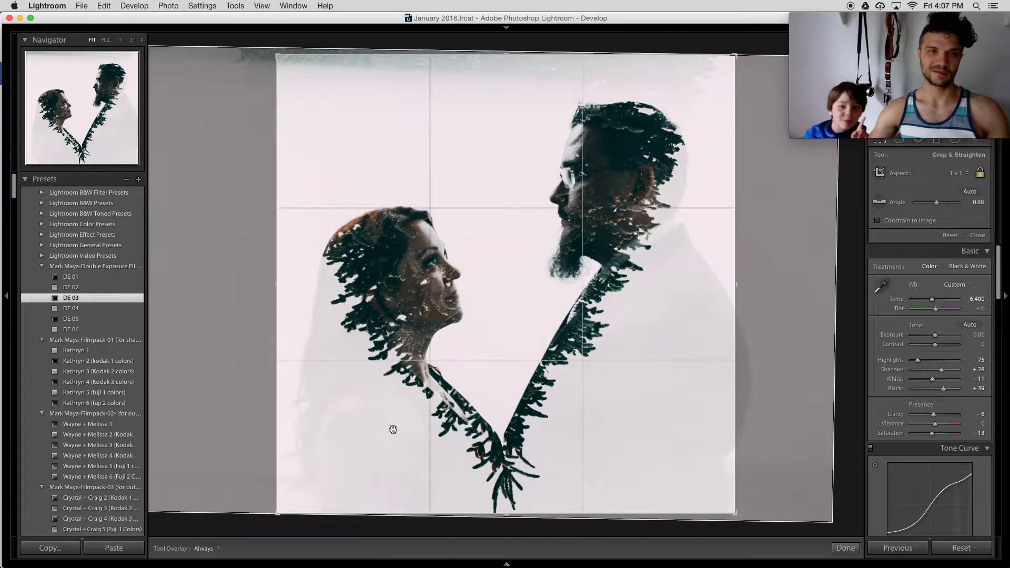
drag(273, 43, 278, 44)
mouse_move(339, 234)
mouse_down()
mouse_move(331, 234)
mouse_move(352, 235)
mouse_up()
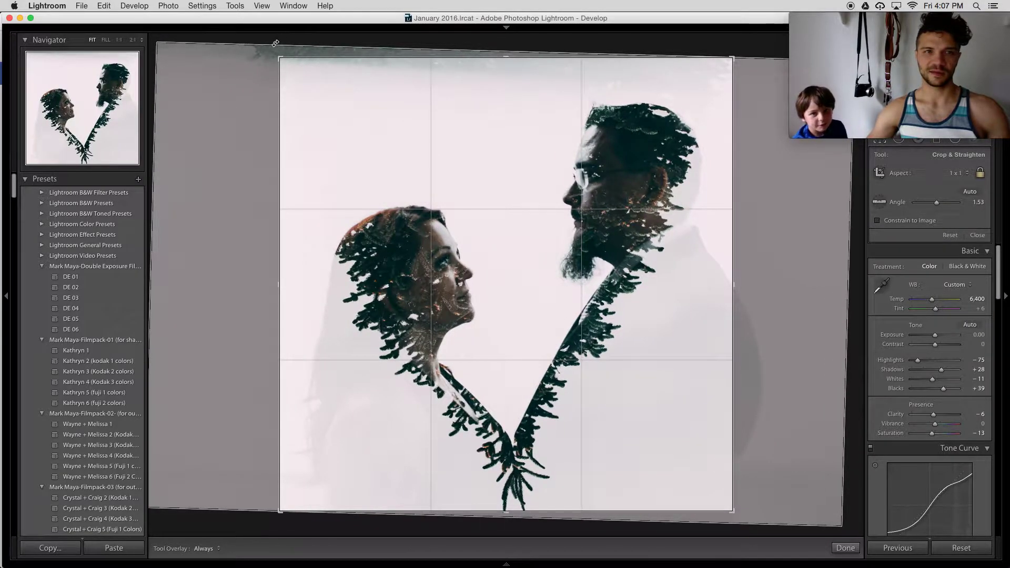
drag(275, 43, 266, 42)
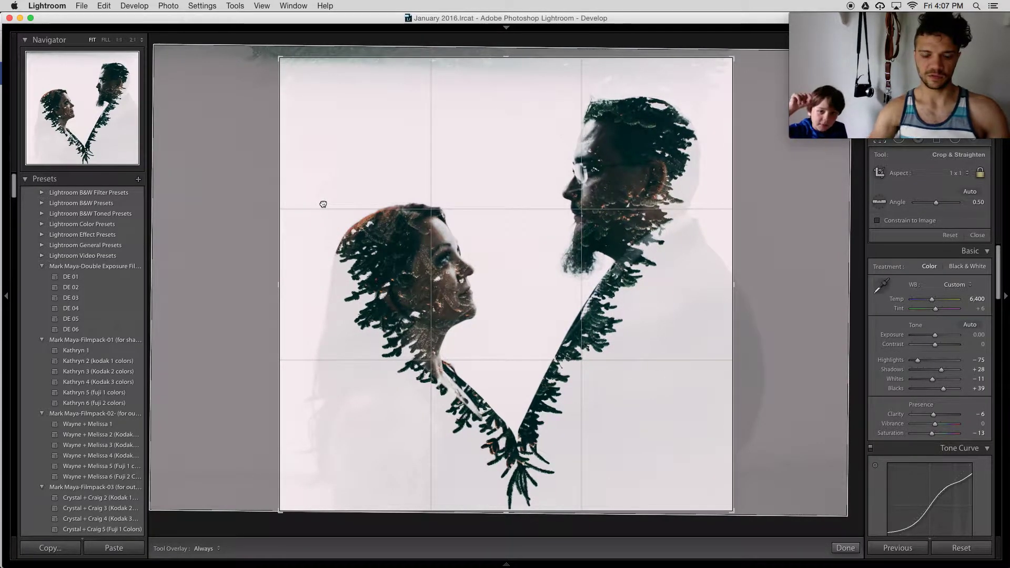
key(Return)
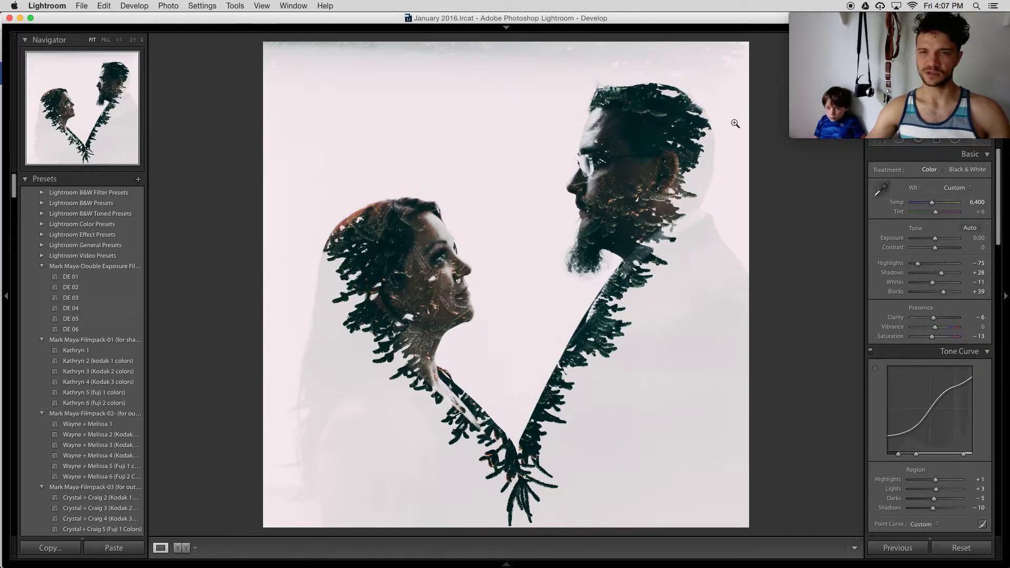
- Heal the bright gaps in the man's hair above the ear and at the temple using a size 49 Heal brush
click(678, 145)
drag(678, 144, 577, 207)
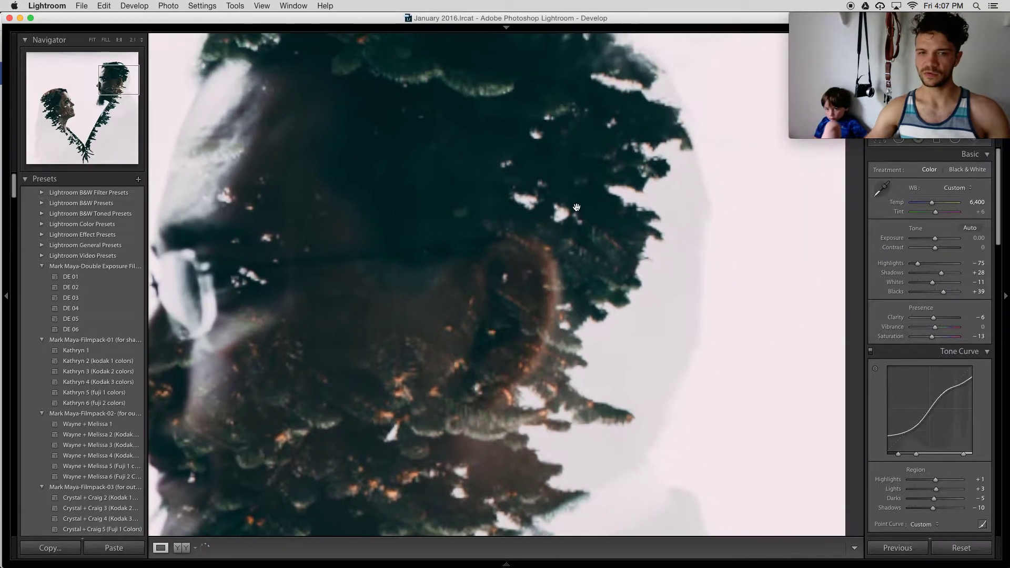
key(q)
scroll(561, 215, down, 3)
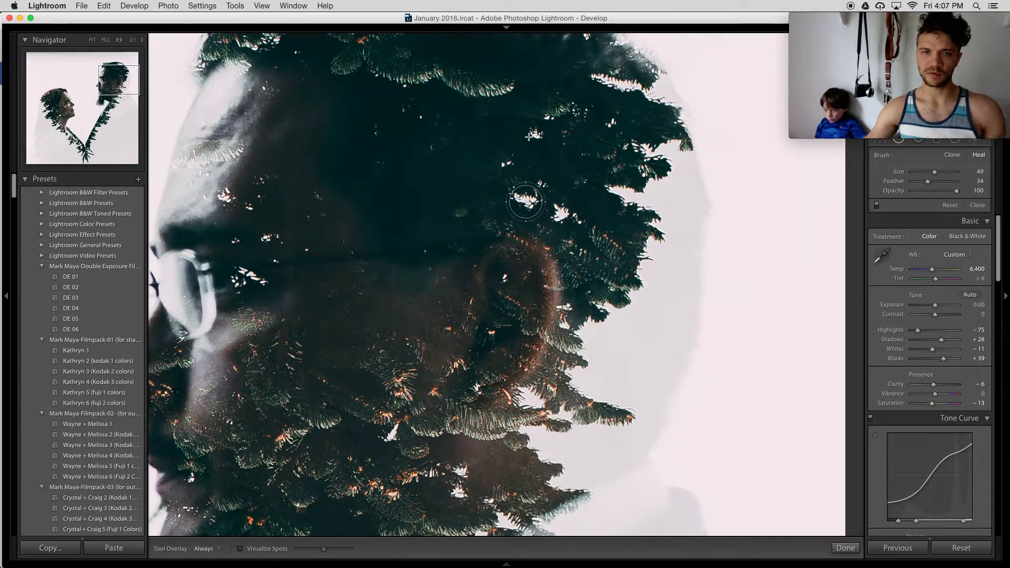
drag(529, 137, 535, 136)
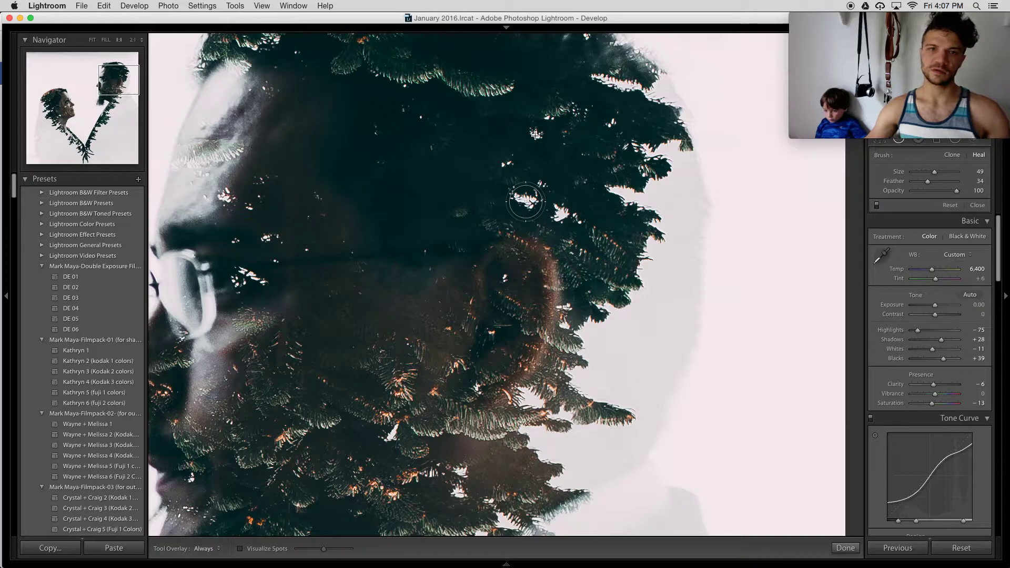
click(264, 238)
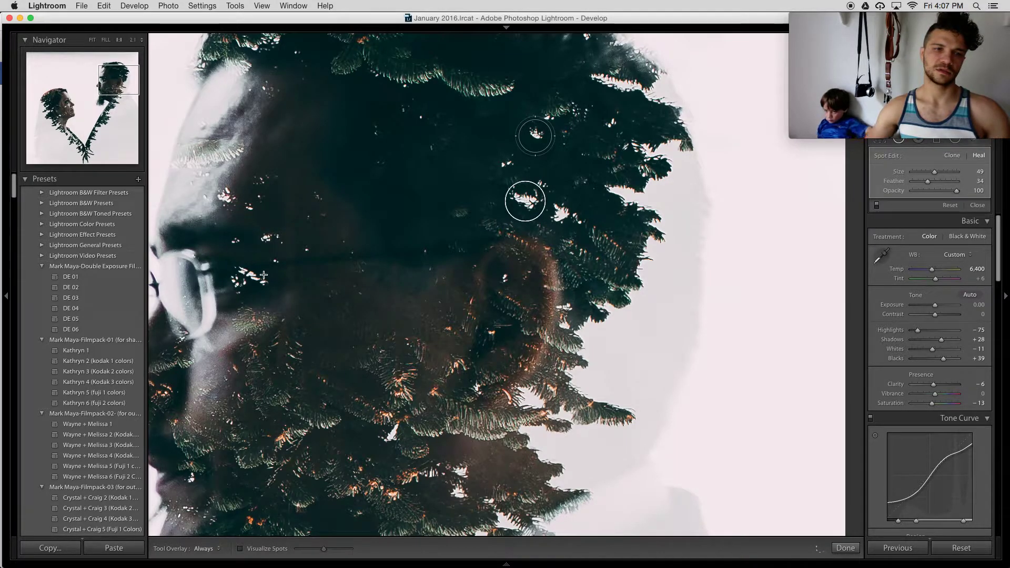
click(264, 238)
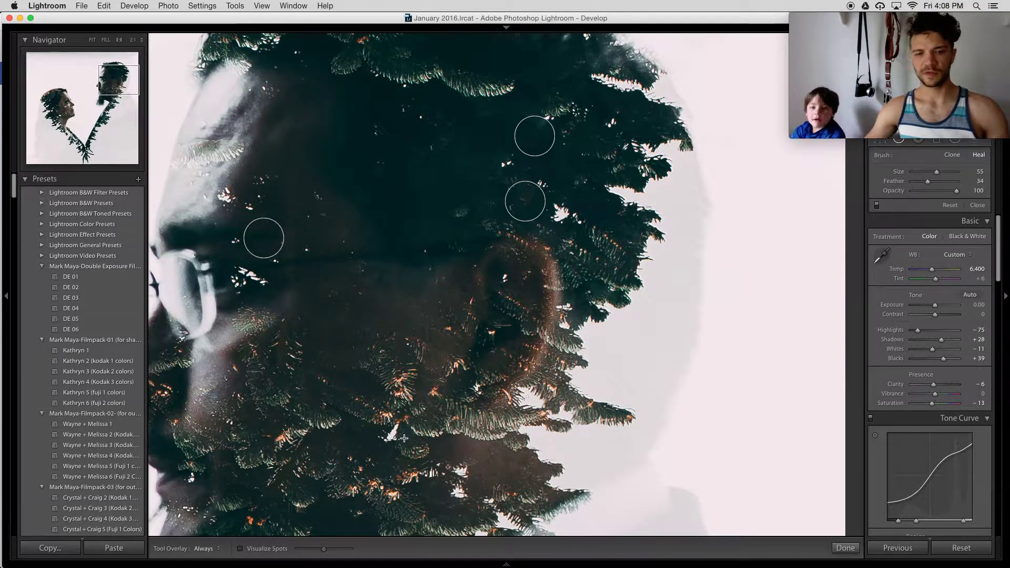
- Heal further bright gaps below the ear, in the cheek foliage, in the hair and above the eyebrow with a brush size of 52 to 55
click(526, 396)
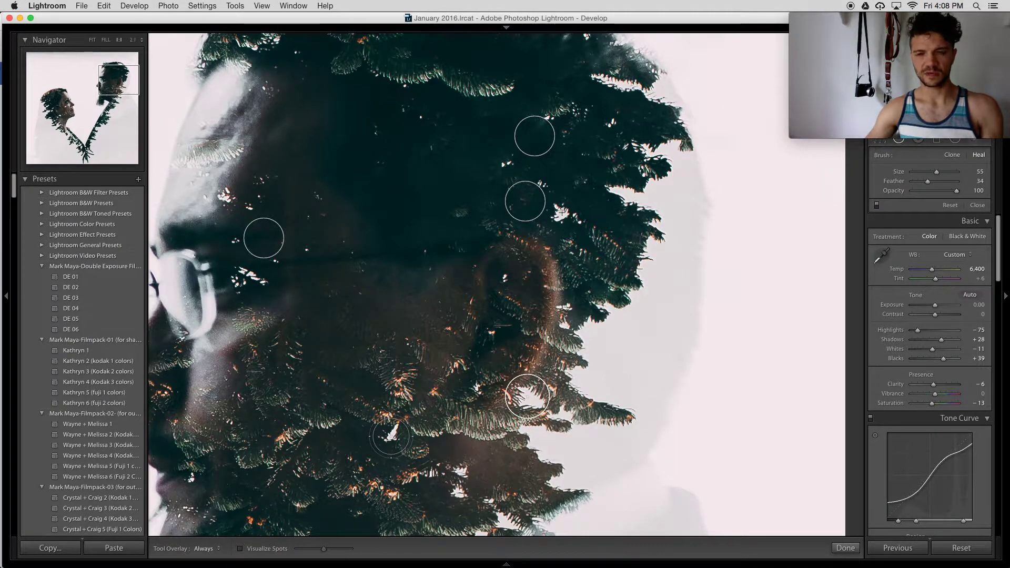
scroll(562, 212, down, 3)
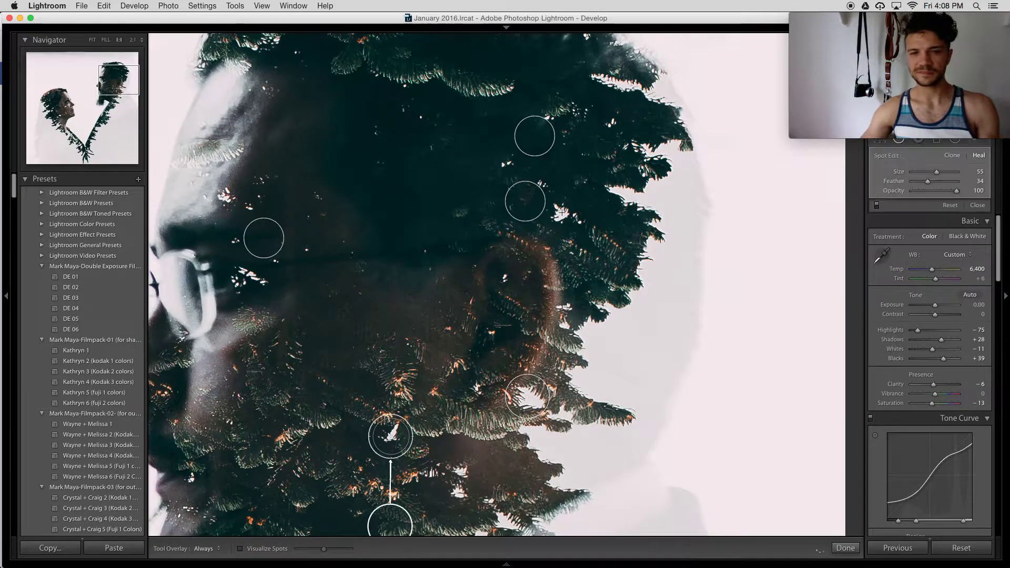
click(225, 197)
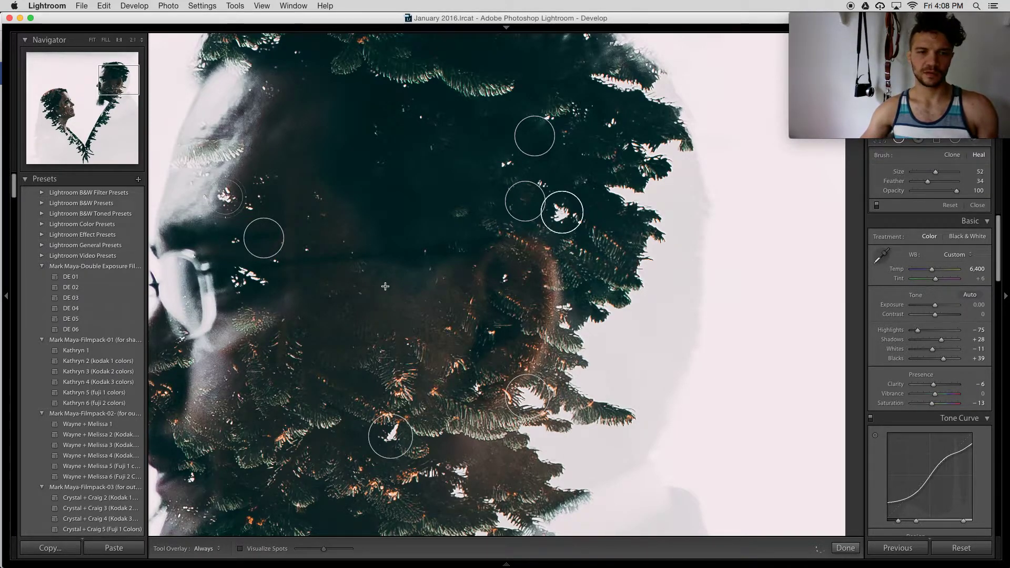
- Replace the heal spot beside the man's glasses with a smaller size 23 heal stroke over the bright specks
click(243, 271)
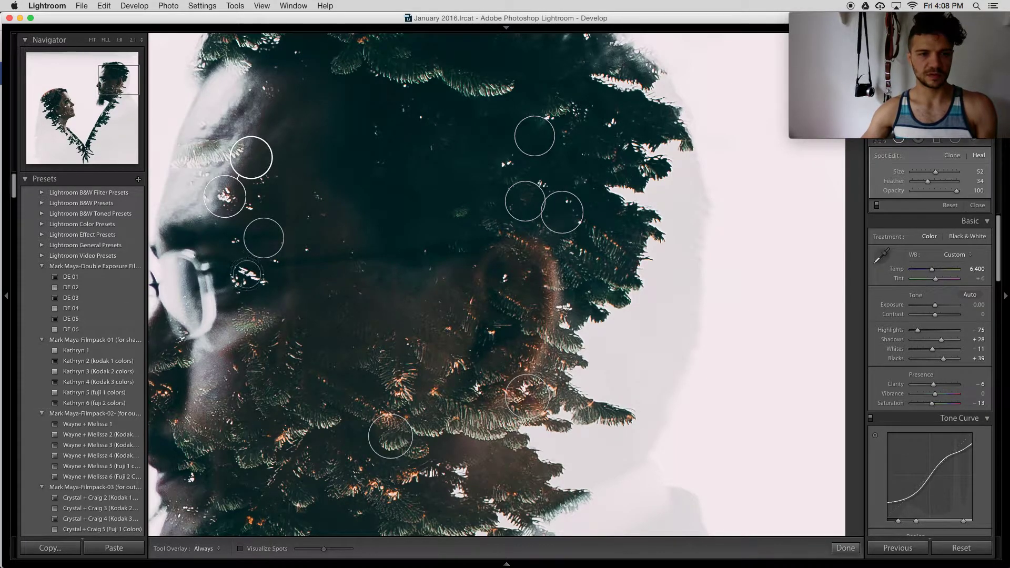
key(Delete)
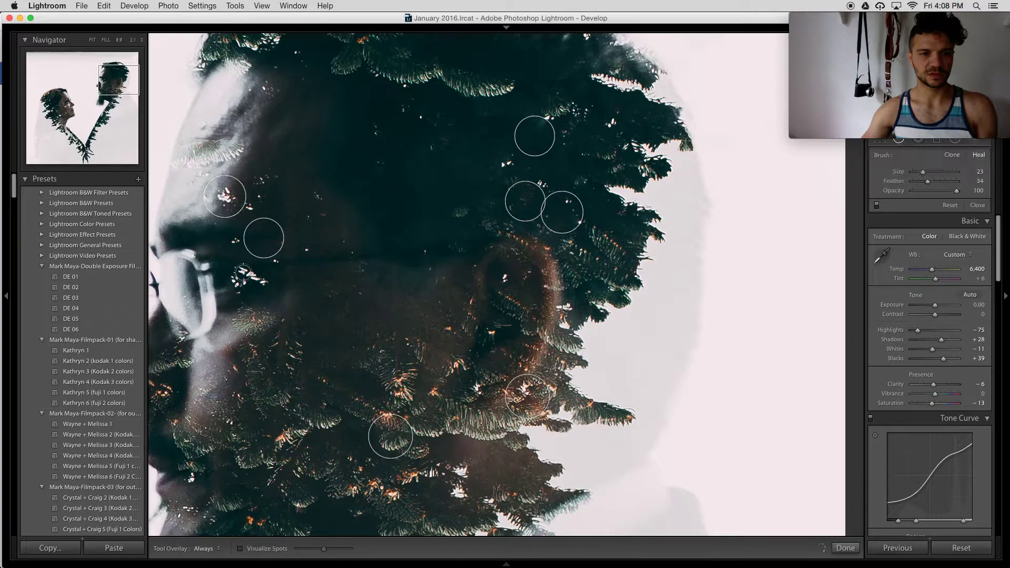
drag(243, 271, 263, 283)
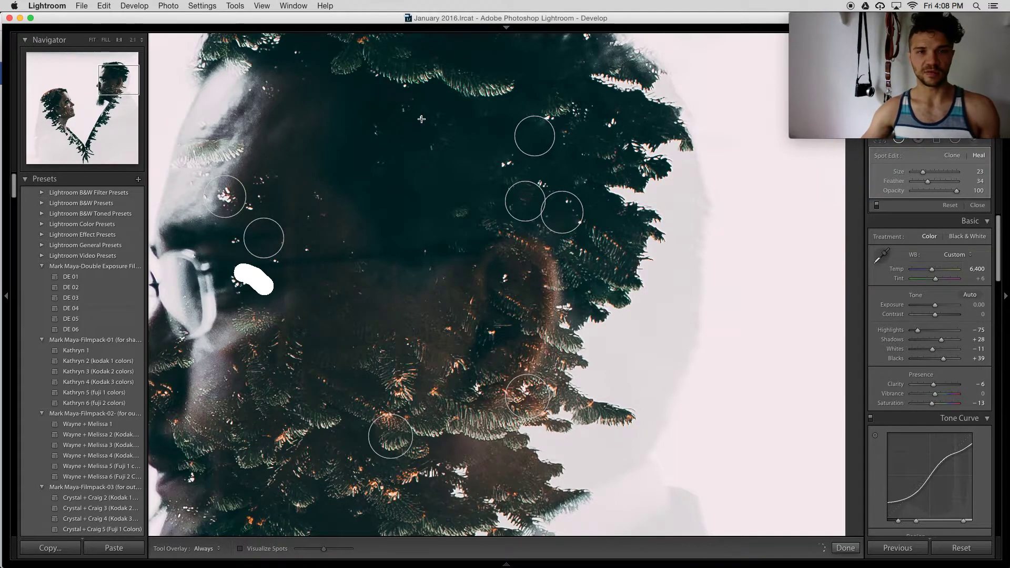
- Heal specks in the man's hair, inside the ear and below the earlobe at size 23, plus the gaps behind the jaw at size 36
click(404, 86)
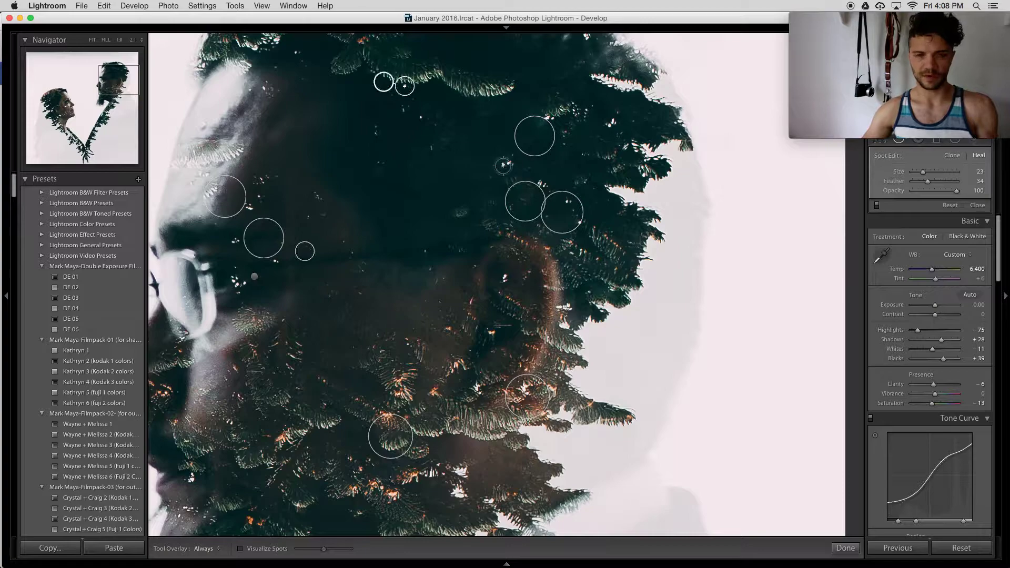
click(504, 166)
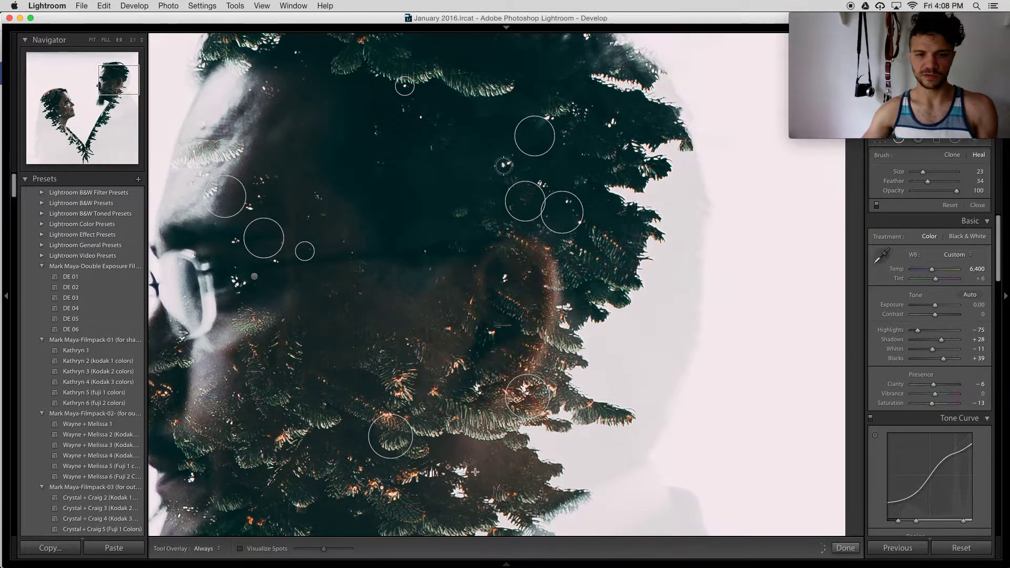
click(506, 278)
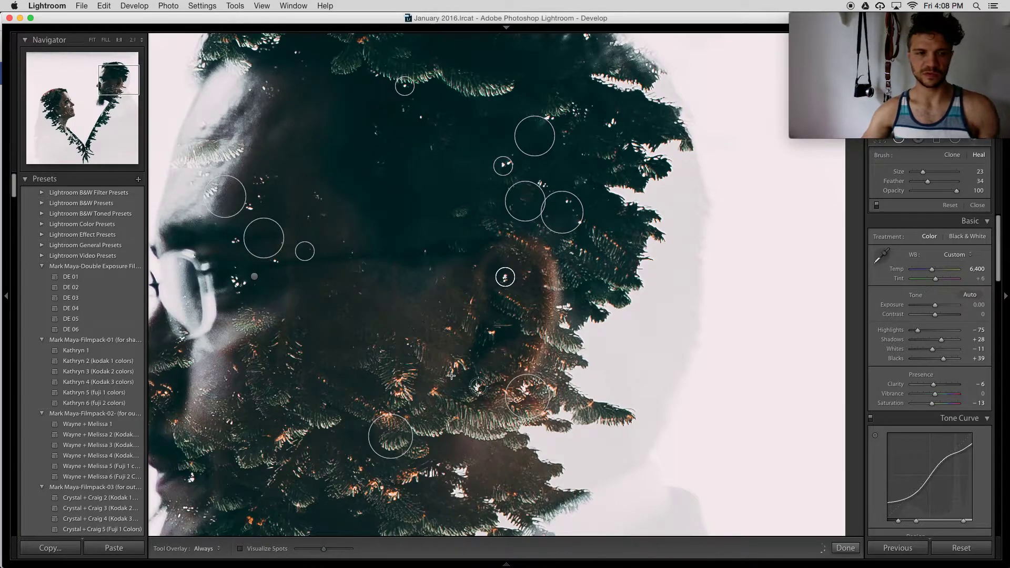
click(478, 386)
scroll(461, 471, up, 3)
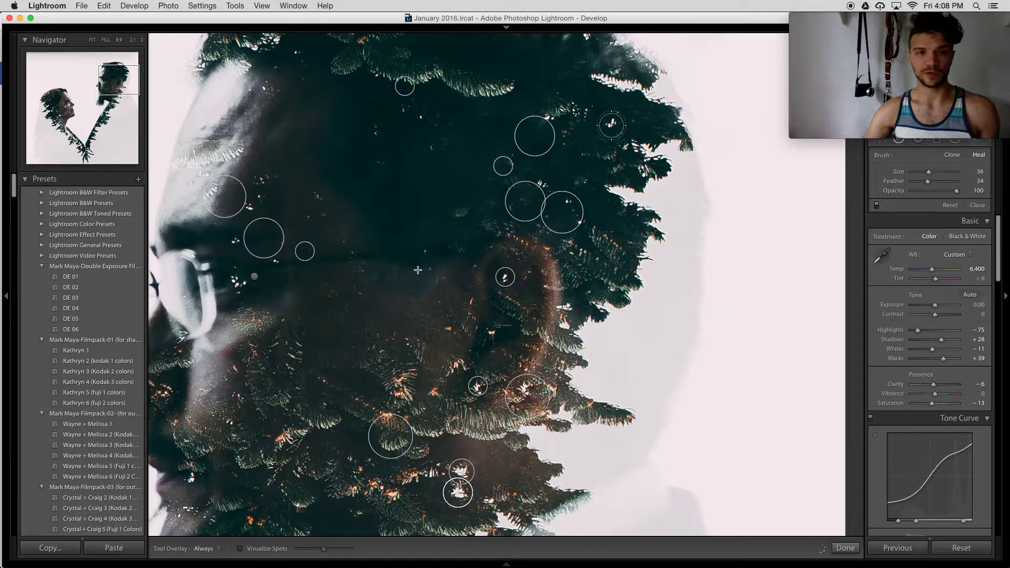
- Heal the bright specks on the man's neck, at the corner of his mouth and on his cheek with a size 23 brush
scroll(417, 270, down, 3)
scroll(418, 270, left, 3)
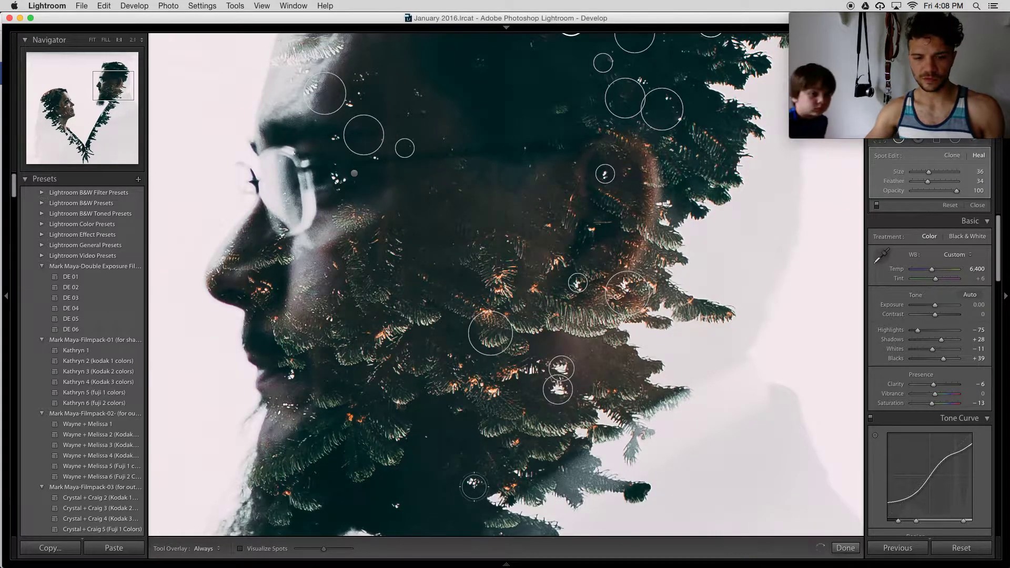
scroll(474, 485, down, 3)
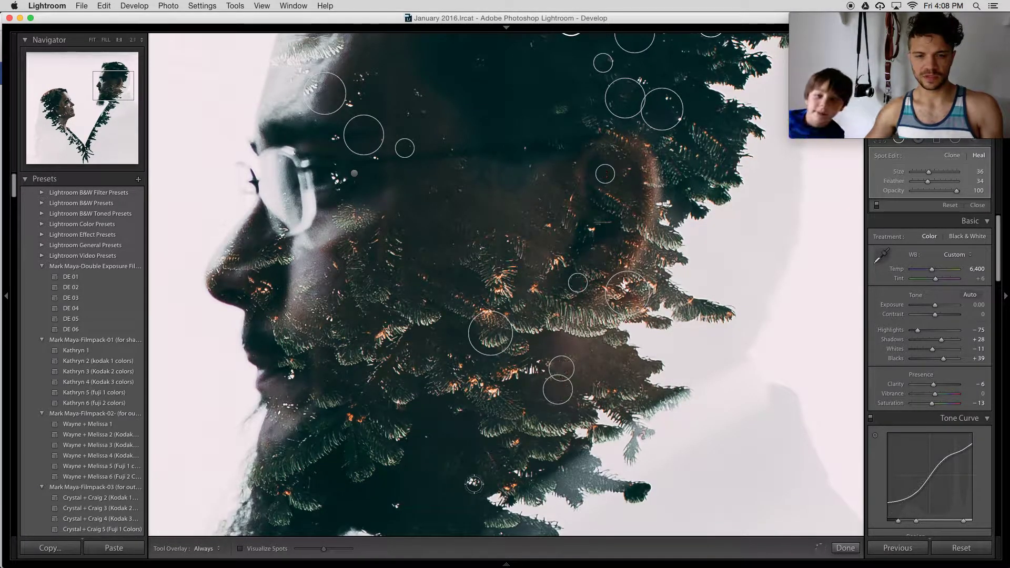
click(474, 484)
click(396, 507)
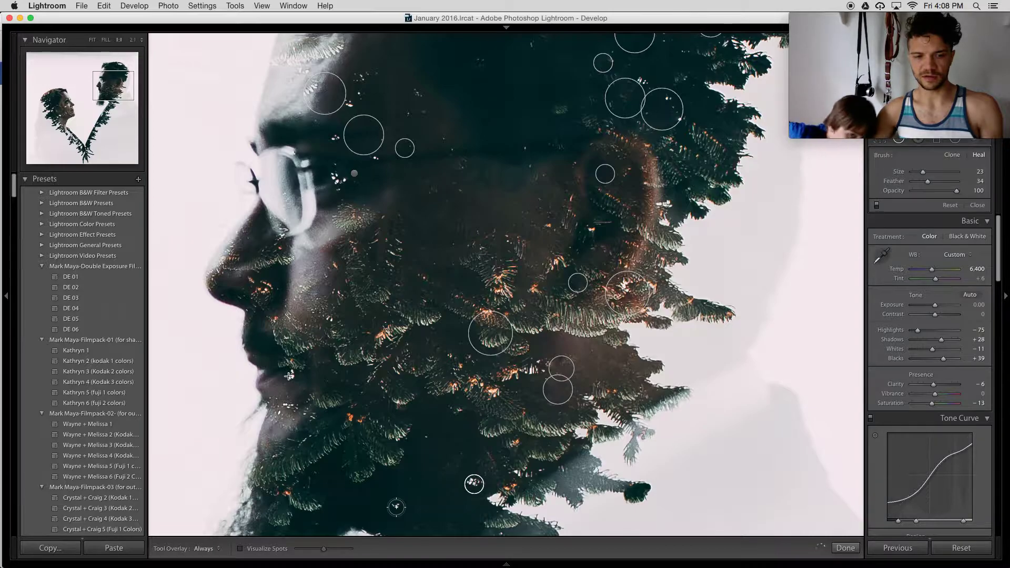
click(296, 375)
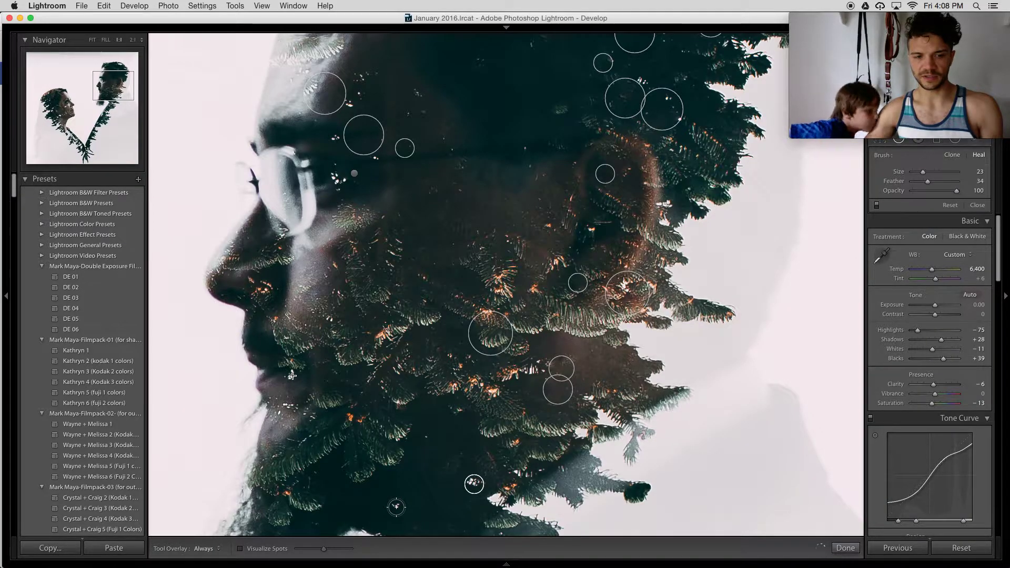
click(332, 320)
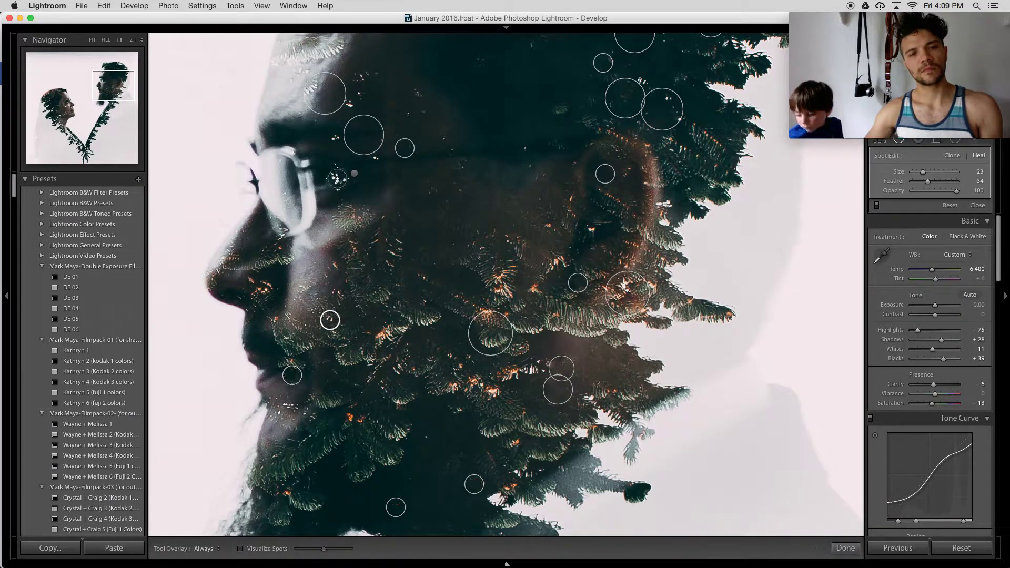
- Heal specks beside the man's glasses, around the eyebrow, behind the ear and along the jaw foliage with a size 29 brush
scroll(337, 178, up, 2)
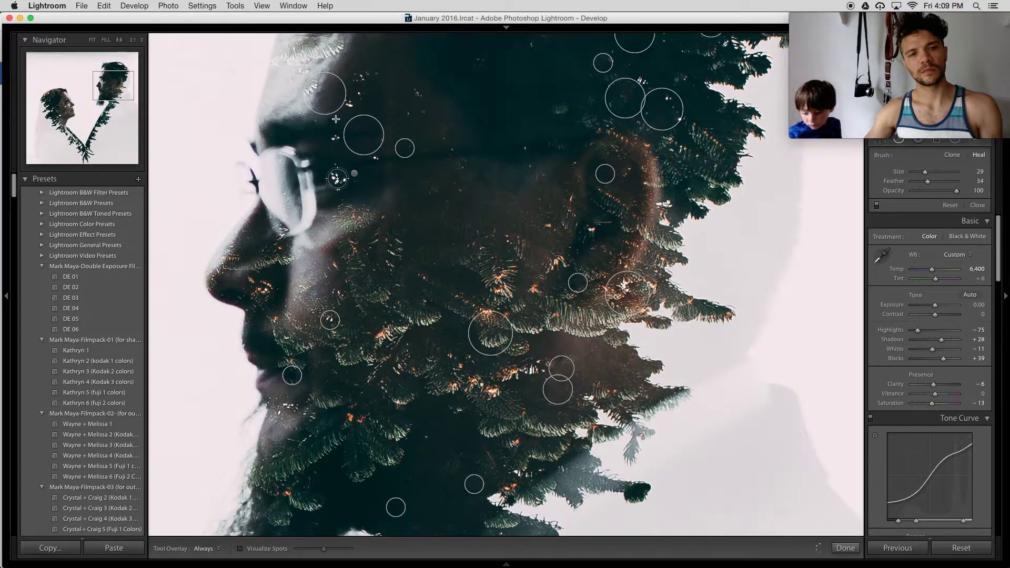
click(337, 178)
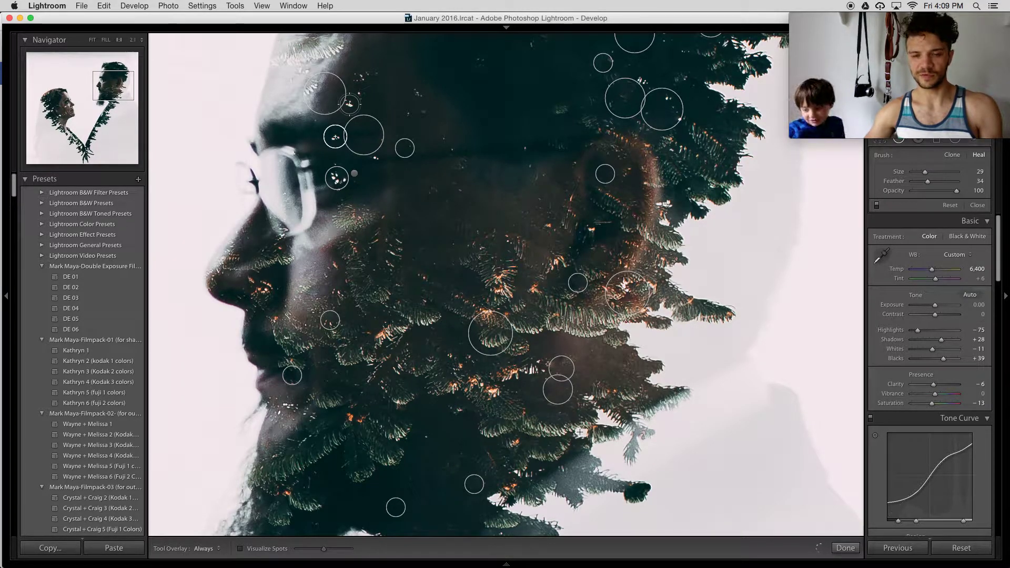
key(super+z)
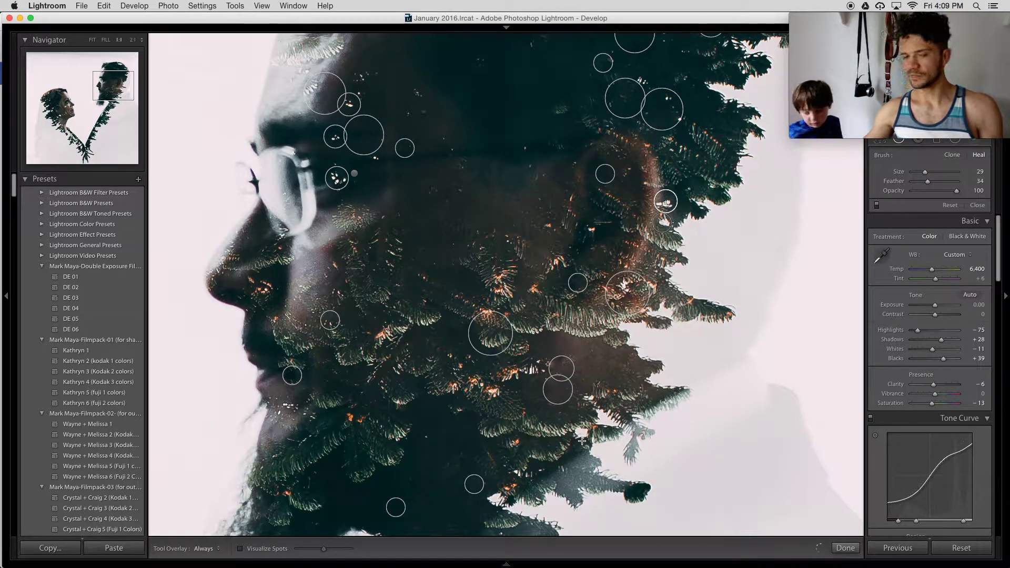
key(super+z)
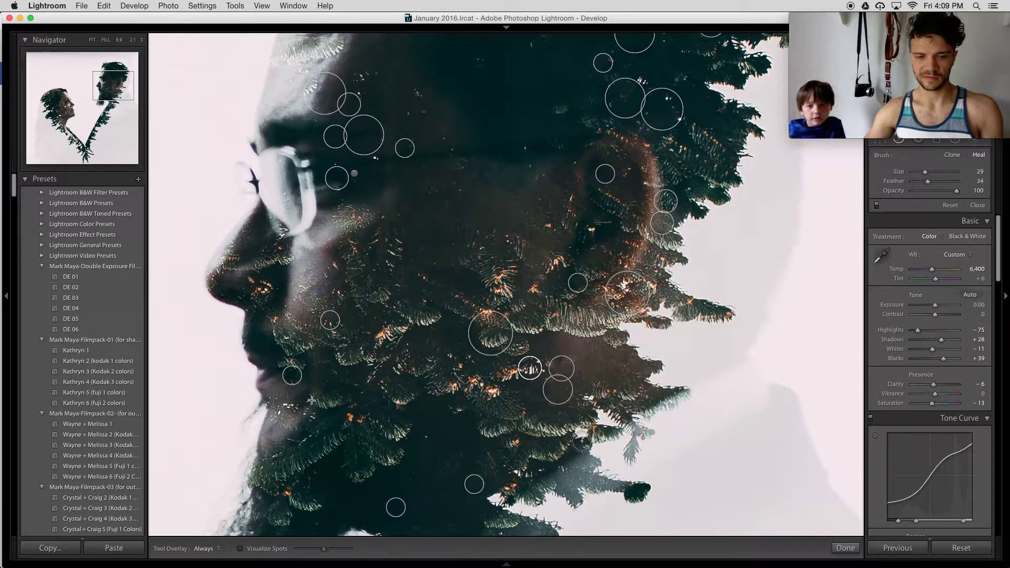
key(super+z)
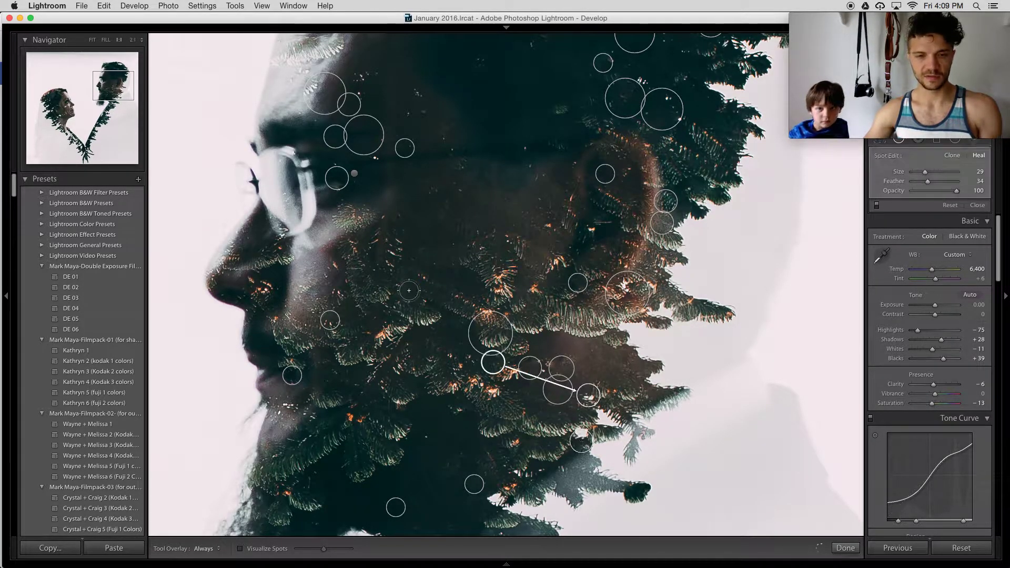
- Check the man's face without the spot overlays, and heal the remaining specks above the ear and below the lower lip at size 29
key(q)
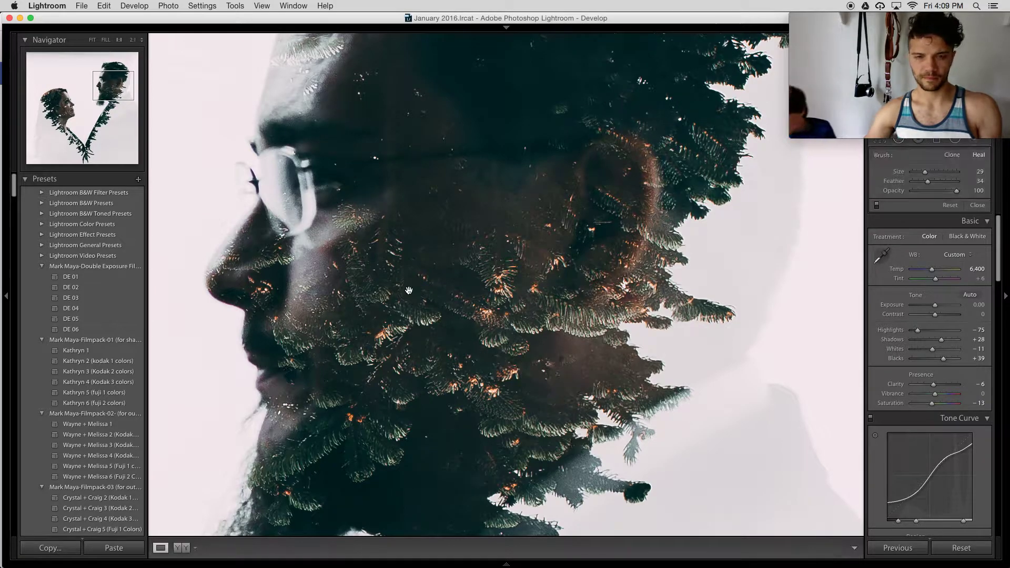
key(q)
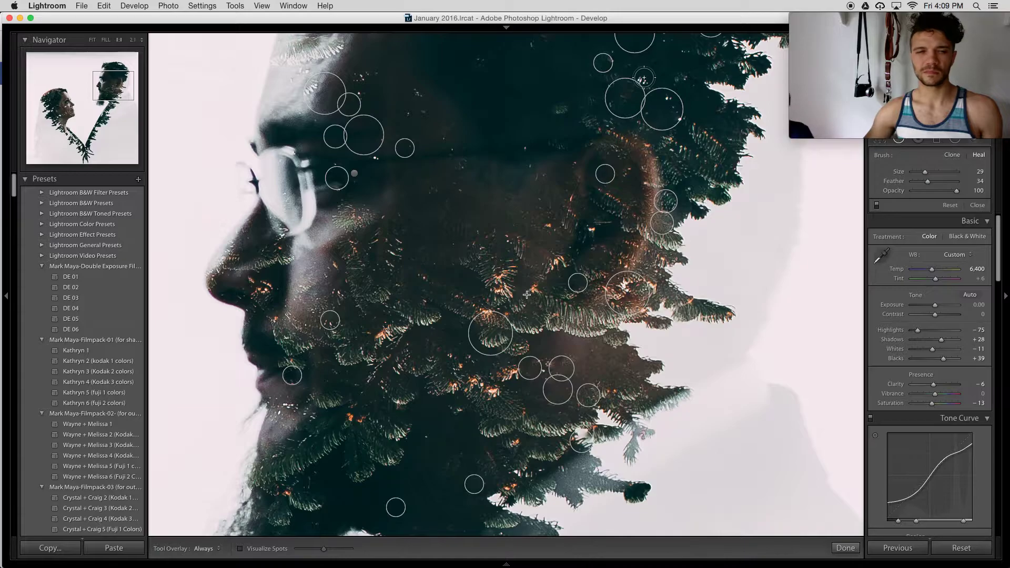
click(288, 403)
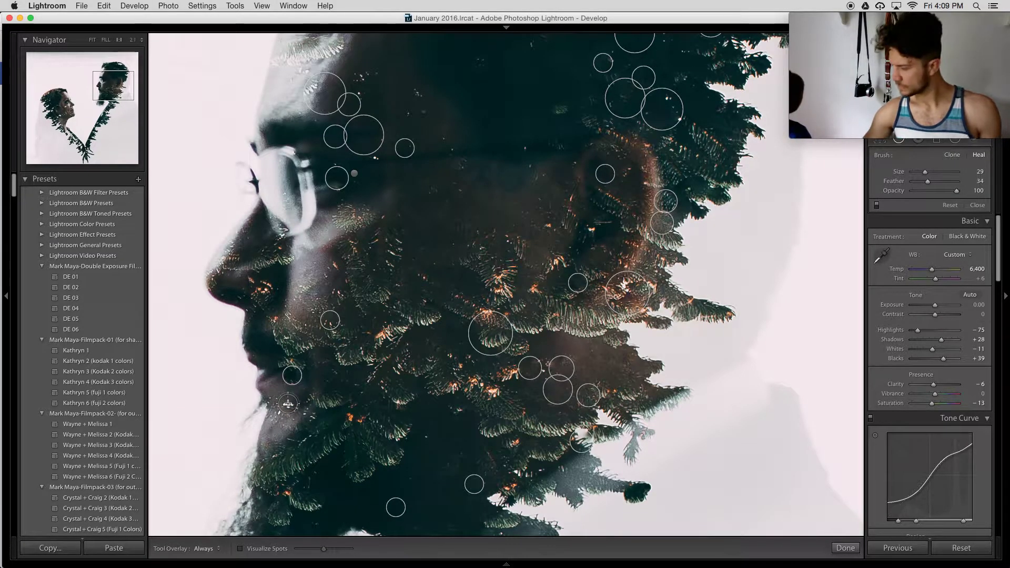
click(287, 403)
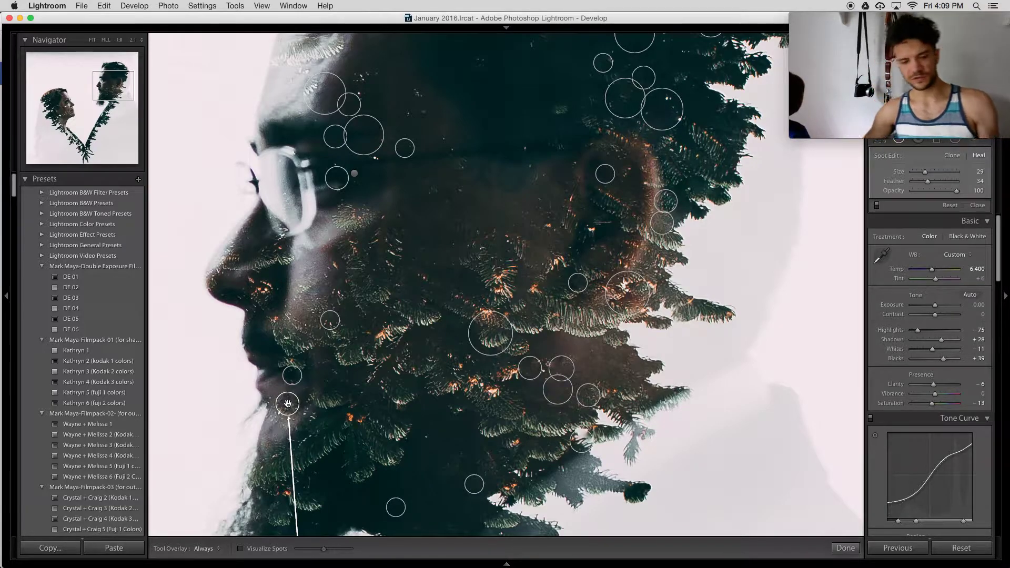
- Leave spot removal, view the whole photo and compare the edited version with the original
key(q)
click(288, 404)
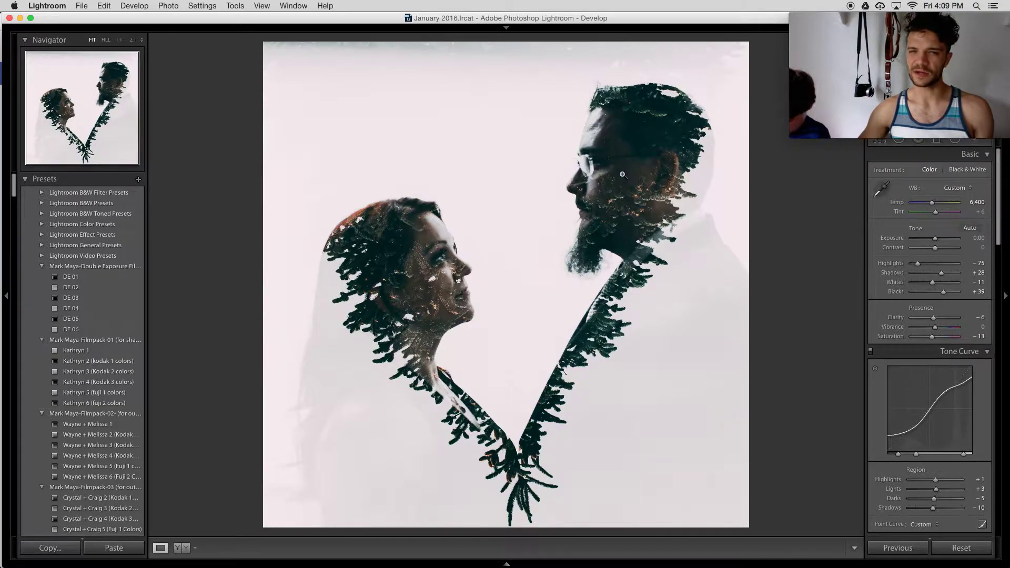
key(backslash)
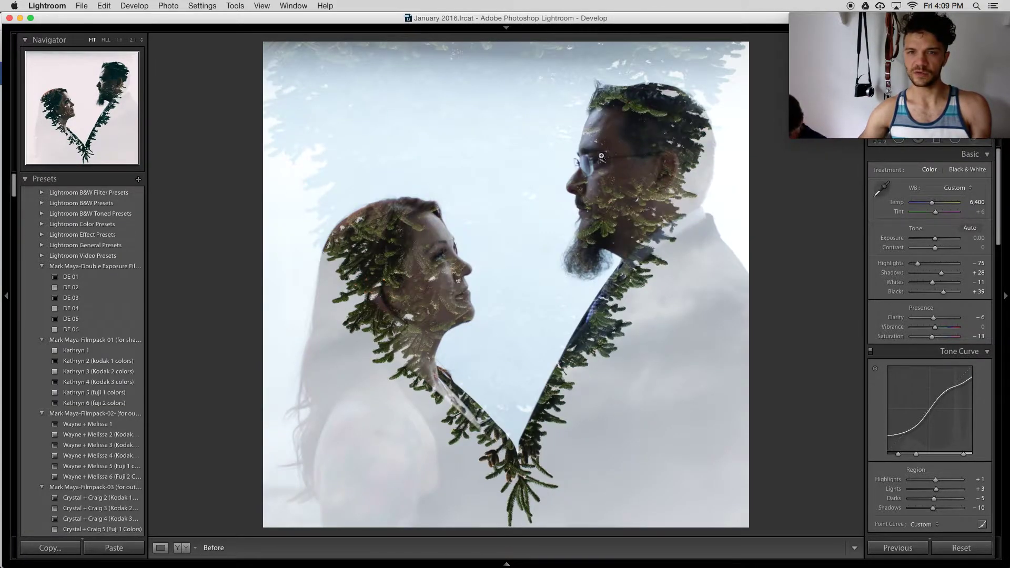
key(backslash)
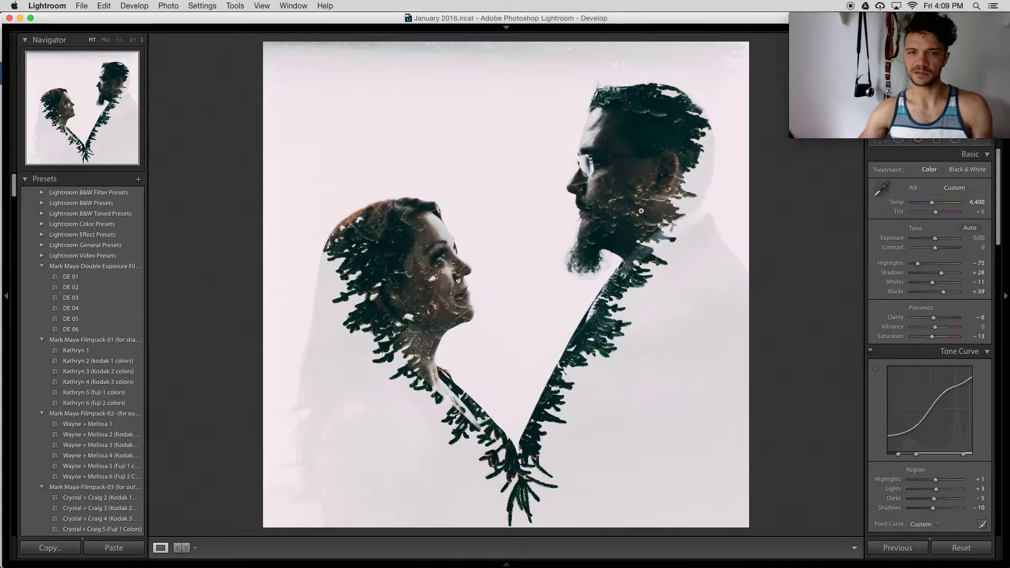
- Heal the bright gap on the woman's cheek at size 57, and those under her nose and on her lower cheek at size 42
click(442, 273)
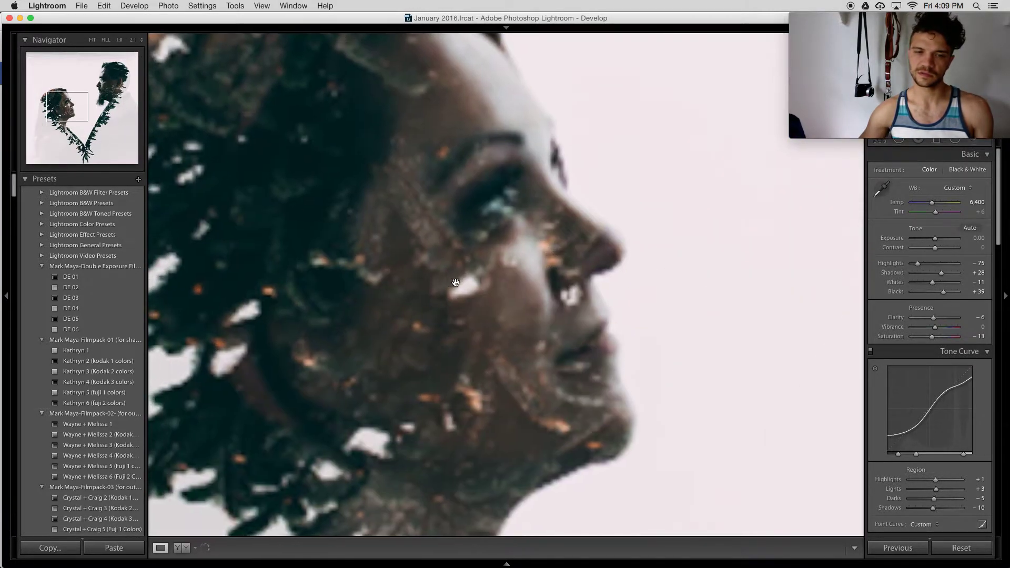
key(q)
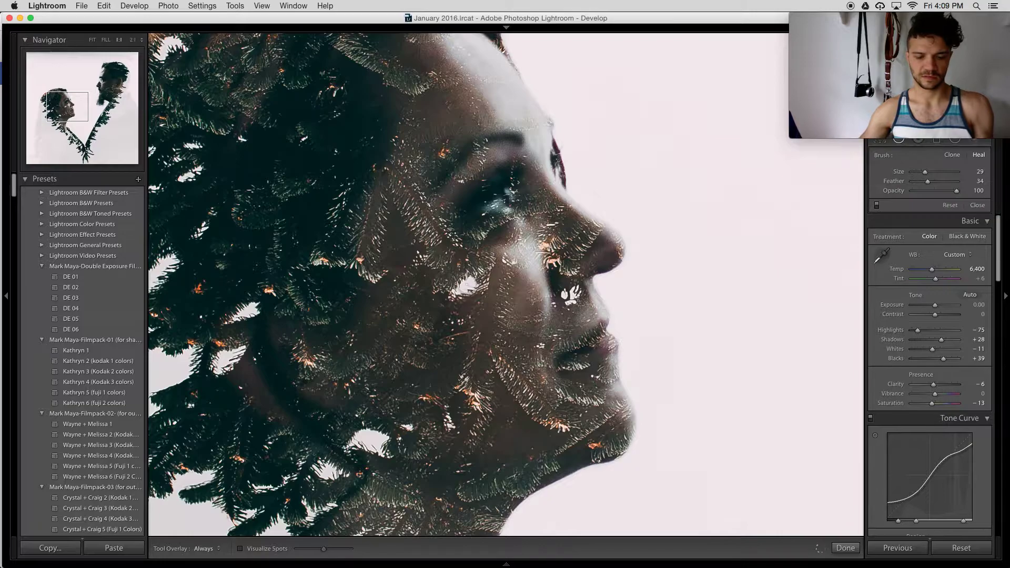
scroll(466, 285, up, 4)
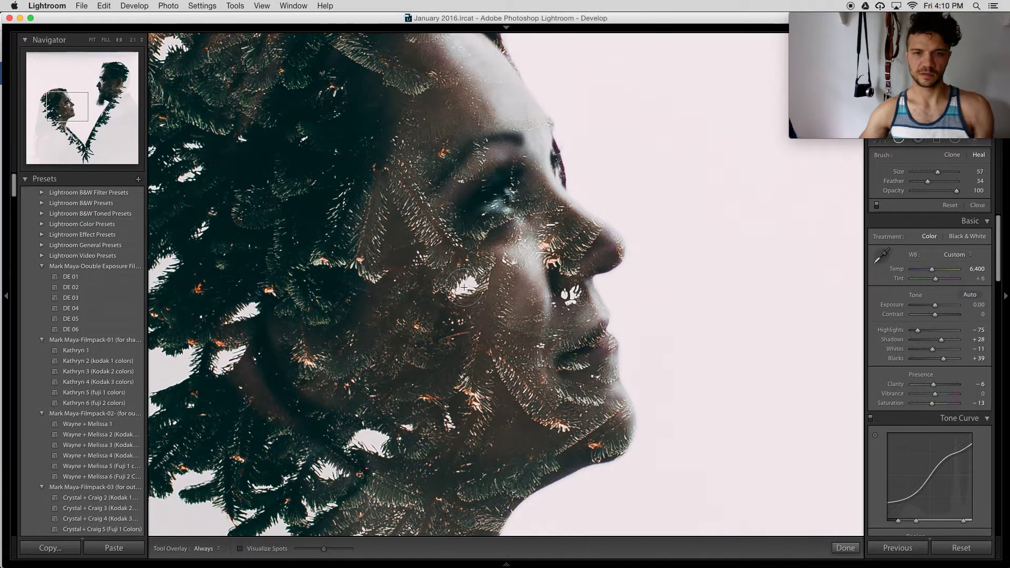
click(464, 288)
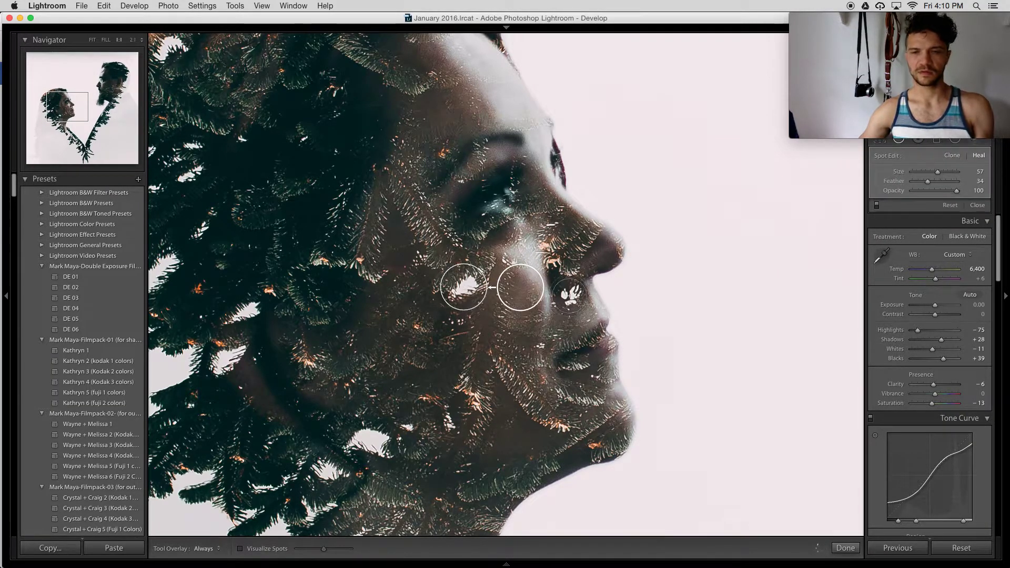
scroll(570, 295, down, 4)
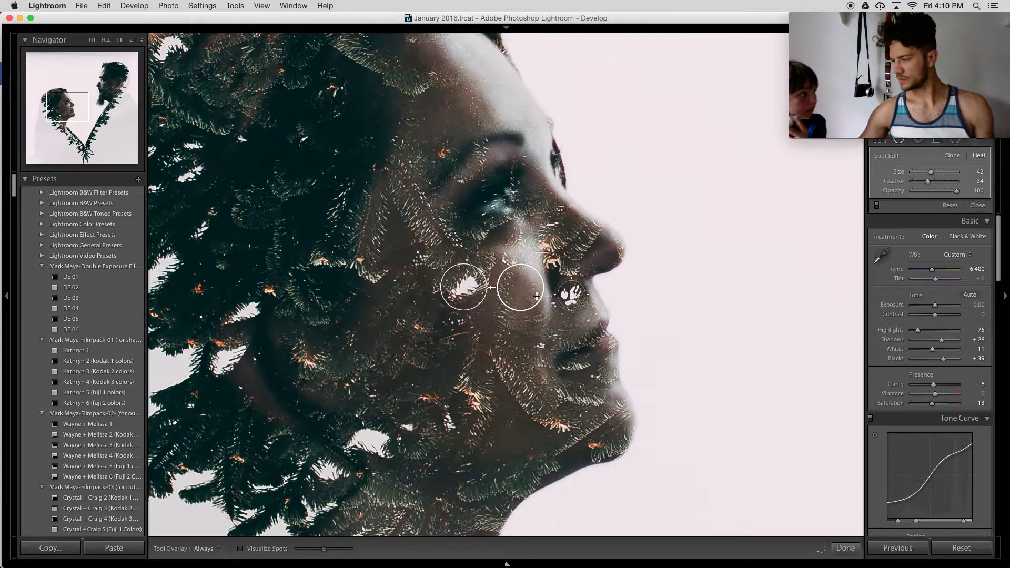
click(571, 294)
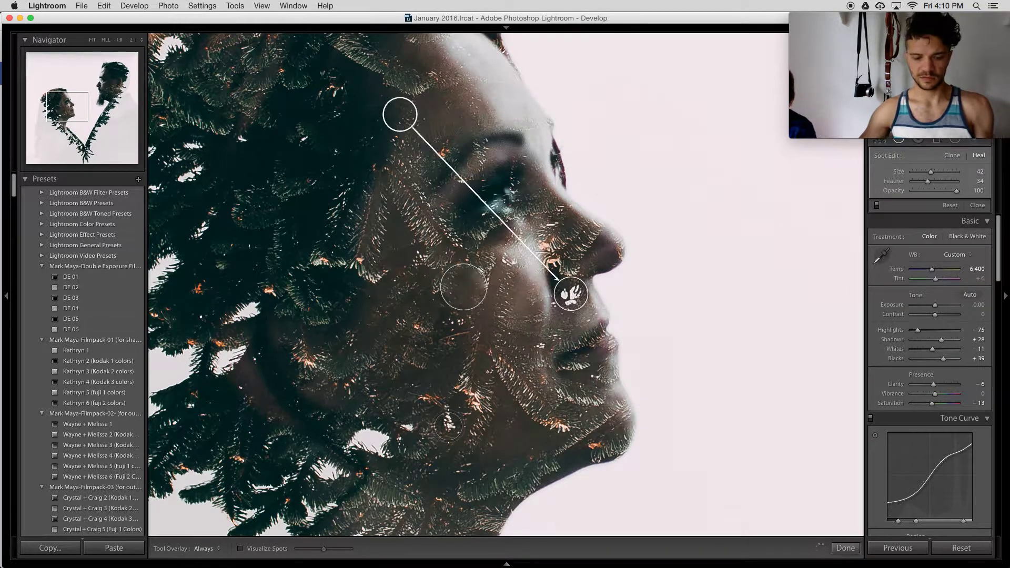
click(450, 421)
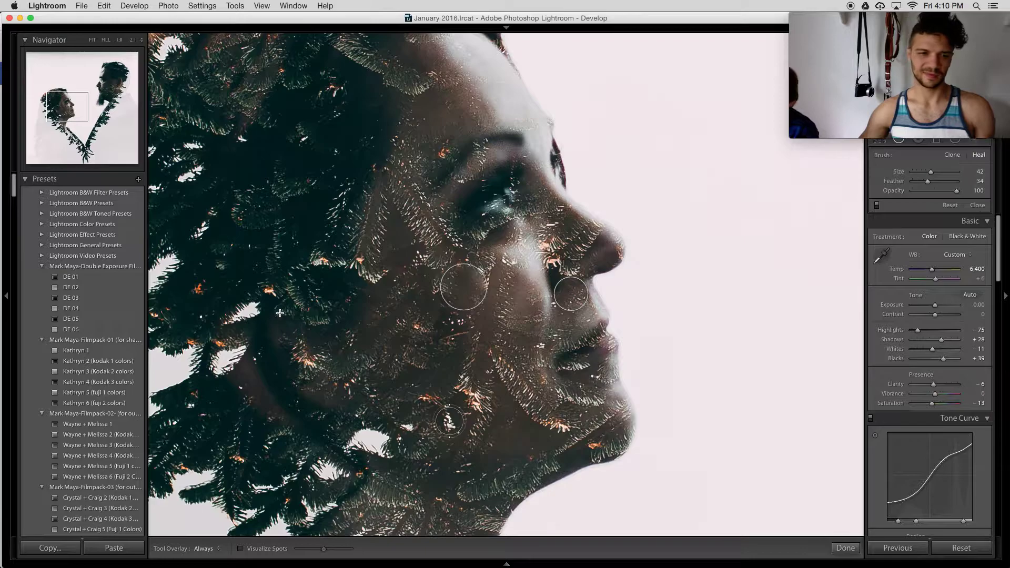
click(449, 421)
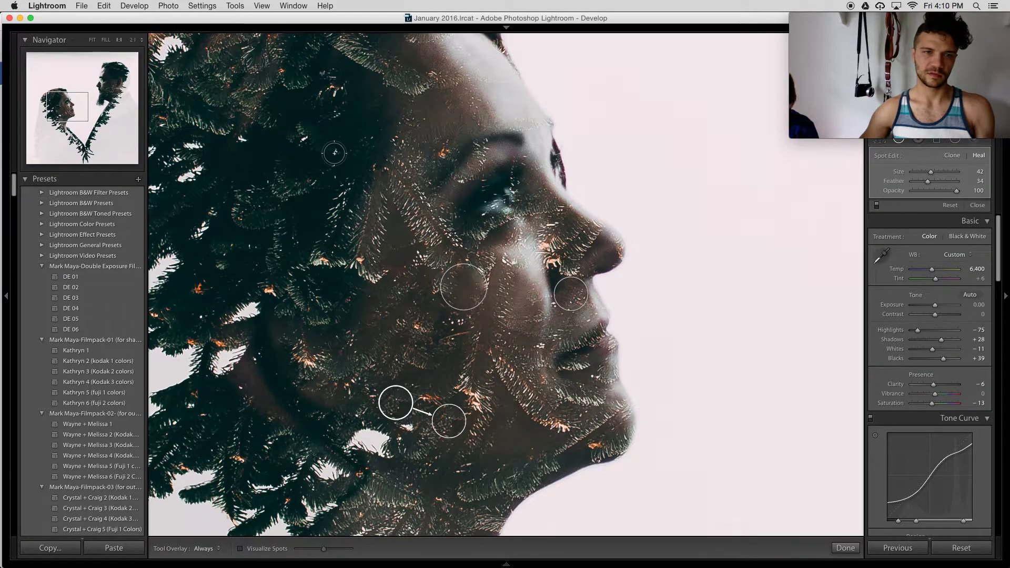
- Heal the three bright specks in the dark foliage of the woman's hair with a size 29 brush
key(Escape)
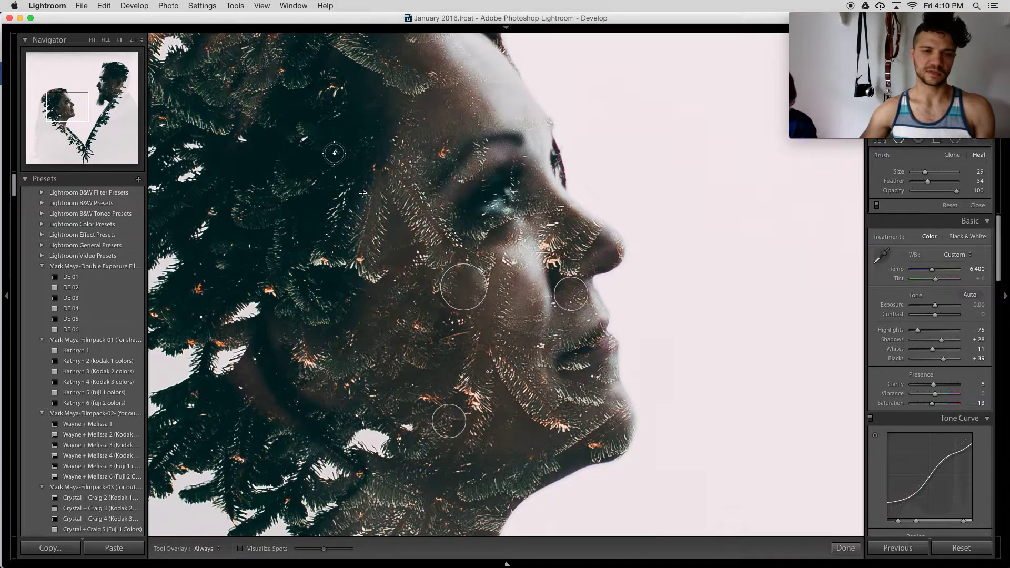
click(334, 153)
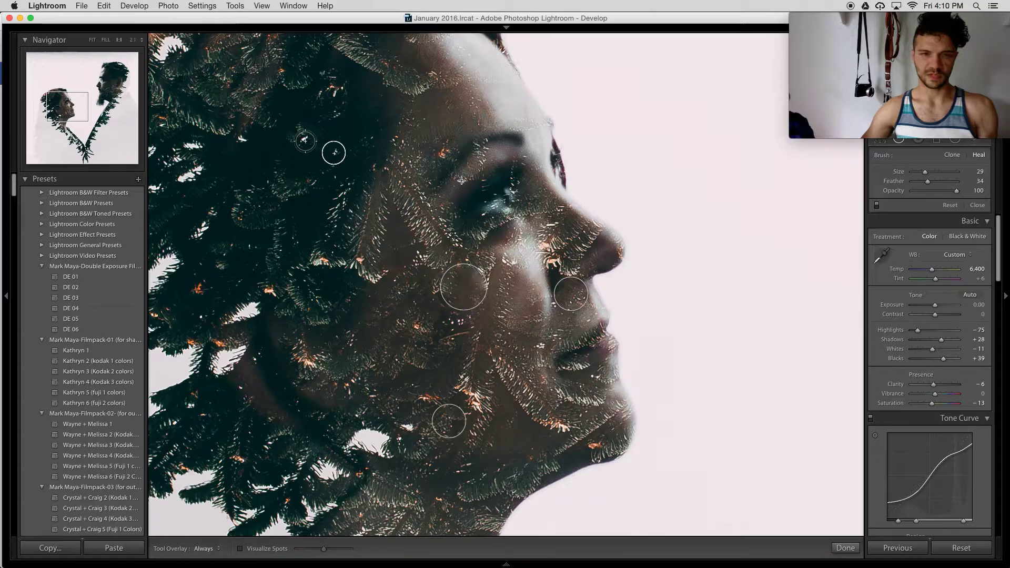
click(305, 141)
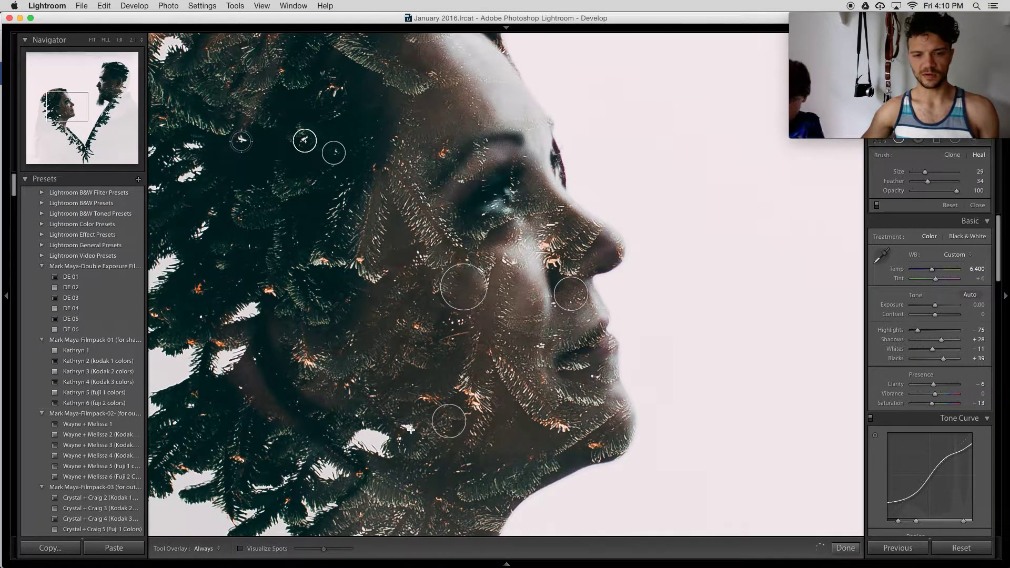
click(241, 141)
- Heal specks beside the woman's eye, near her mouth and along her jaw at size 26, and one in her hair at size 39
scroll(461, 180, down, 3)
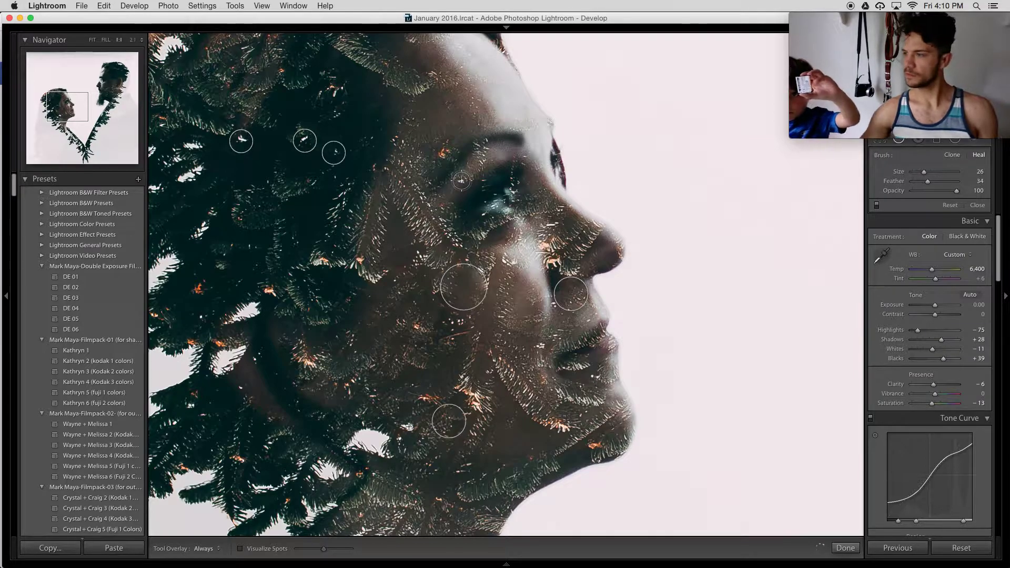
click(461, 180)
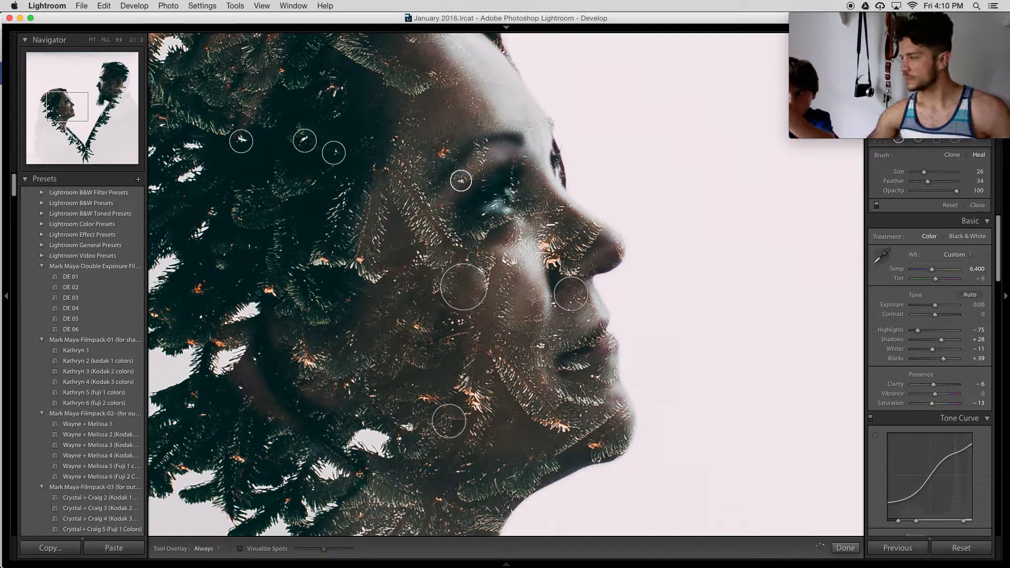
click(409, 426)
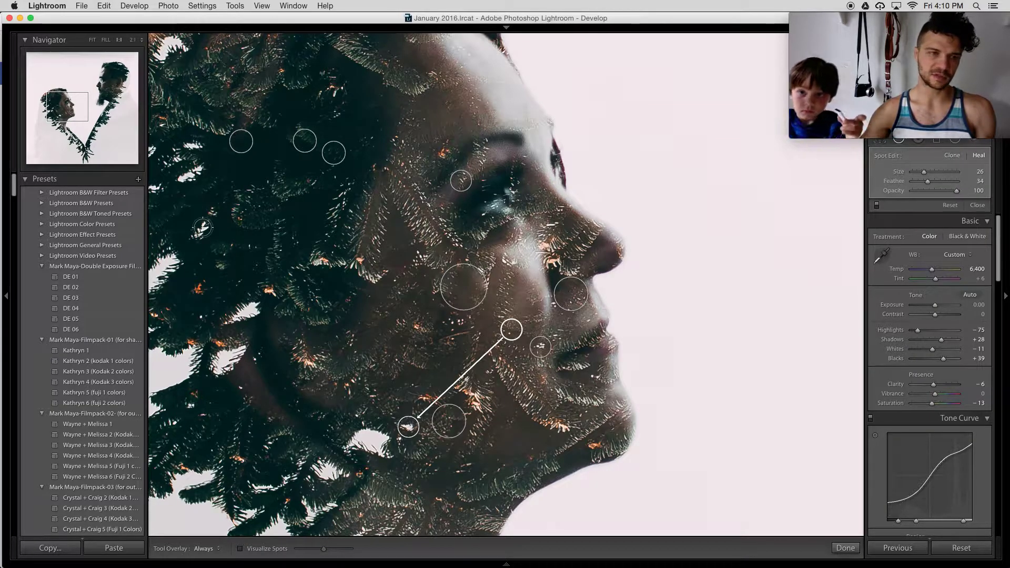
scroll(203, 228, up, 5)
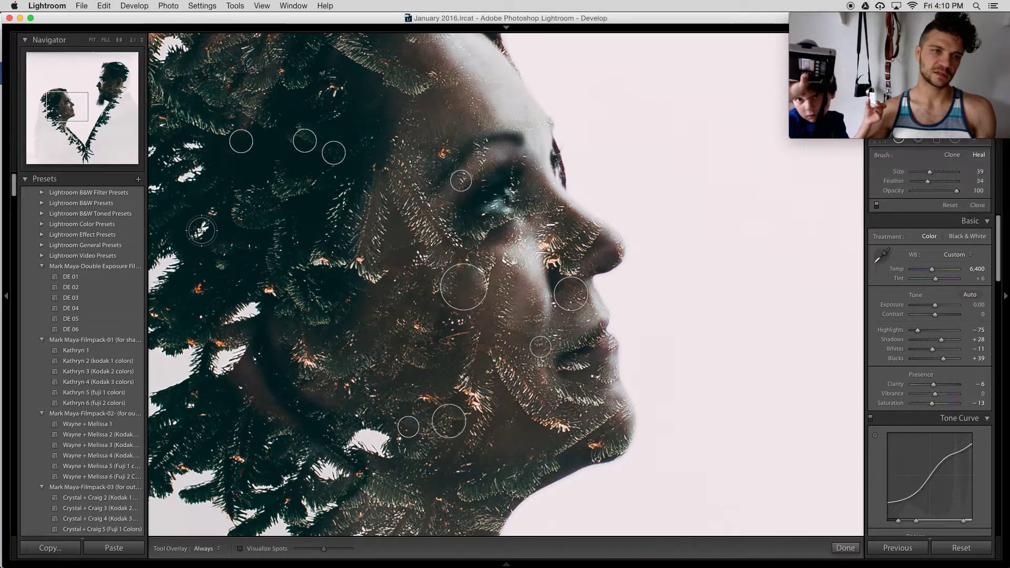
click(201, 230)
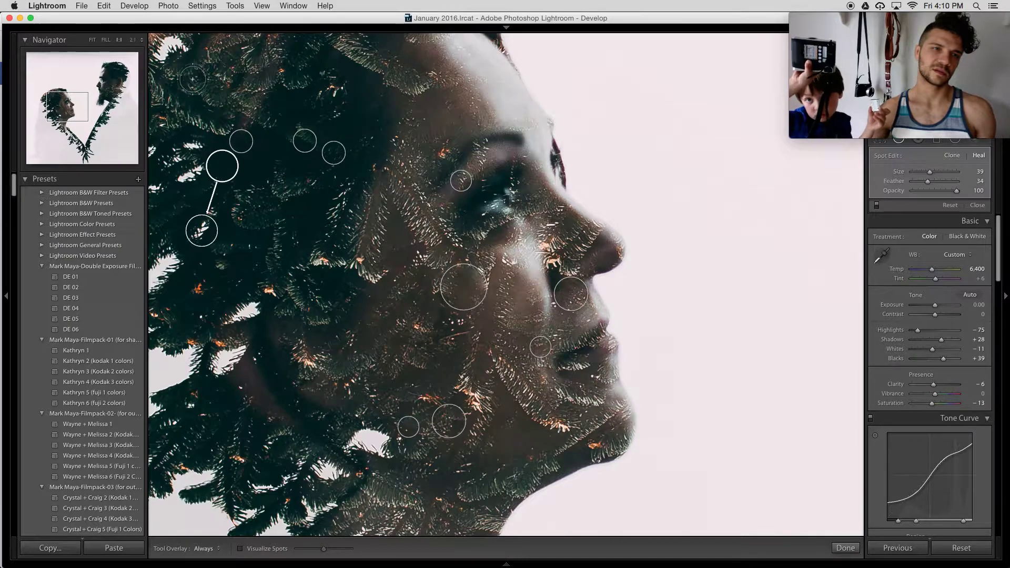
- Brush over the bright gap near the woman's crown at size 39 and move its source onto the foliage just below
drag(239, 140, 351, 239)
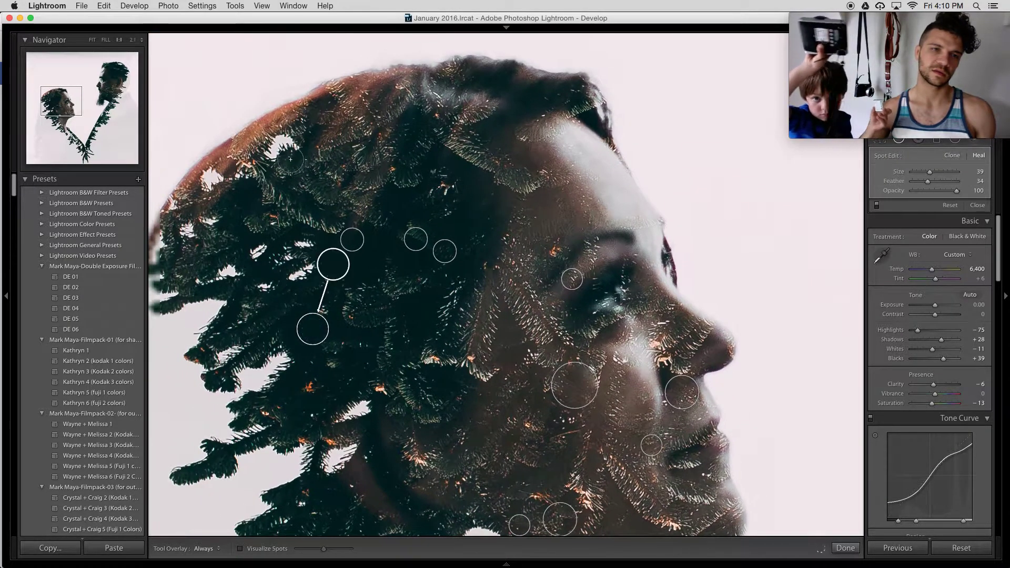
click(275, 151)
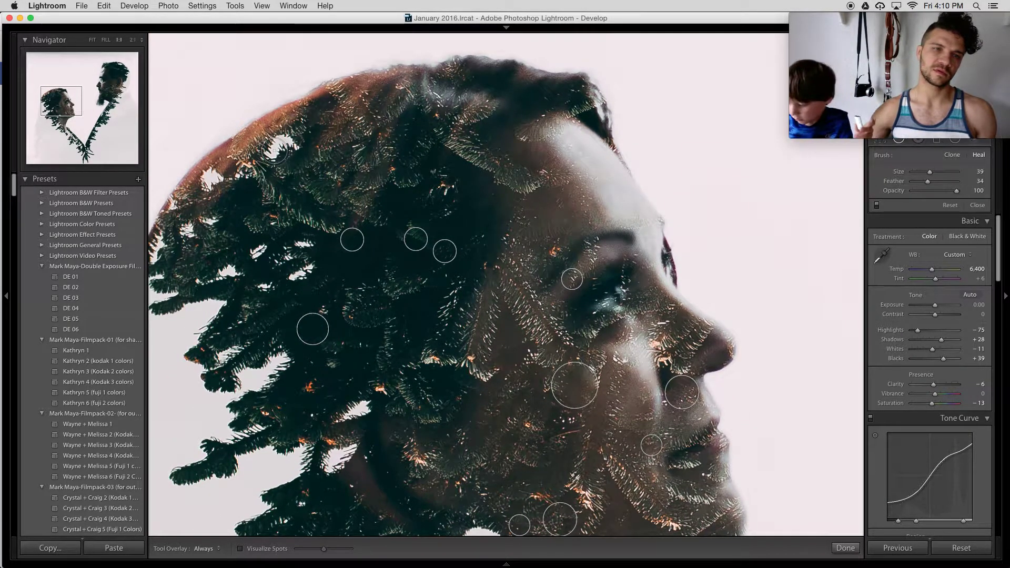
drag(274, 151, 296, 145)
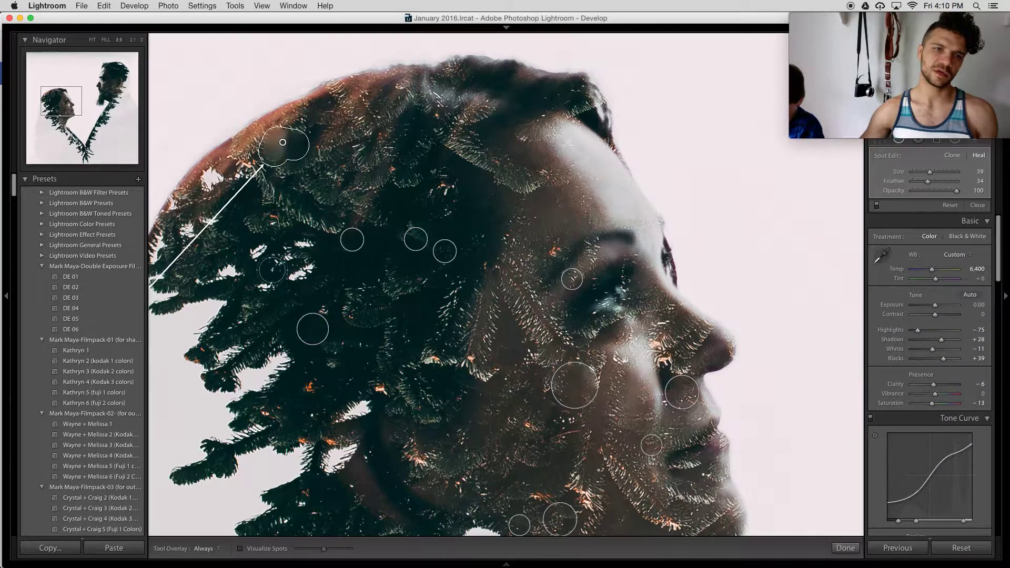
drag(204, 323, 321, 282)
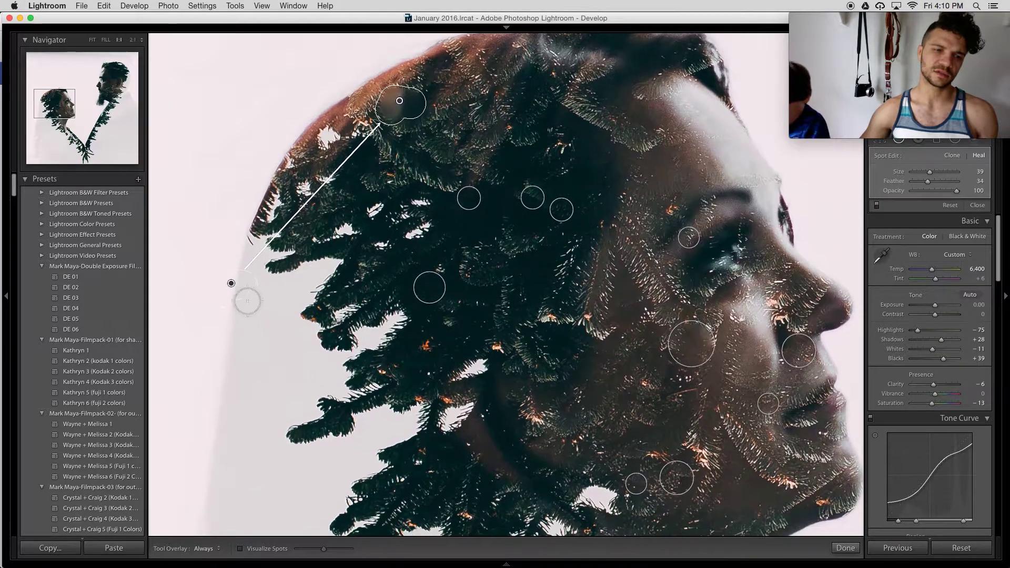
drag(238, 294, 241, 292)
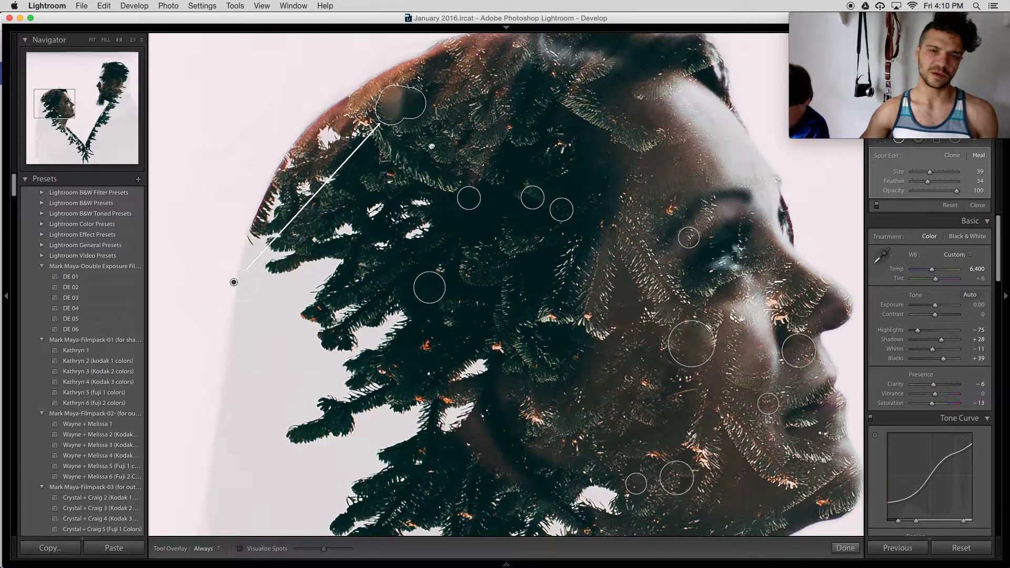
click(437, 149)
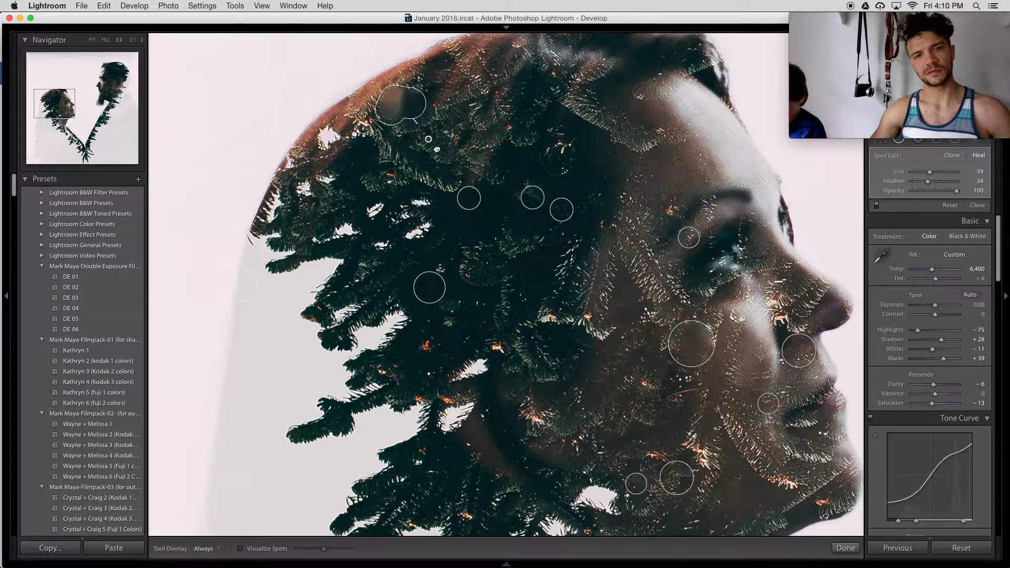
click(437, 149)
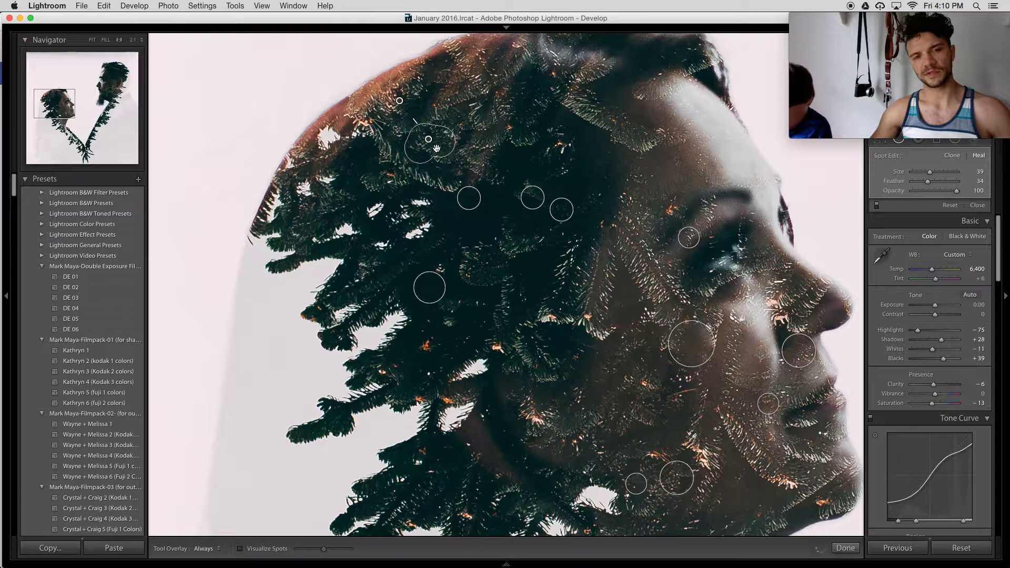
- Heal the four bright gaps along the upper back of the woman's hair at size 39
click(327, 137)
click(327, 137)
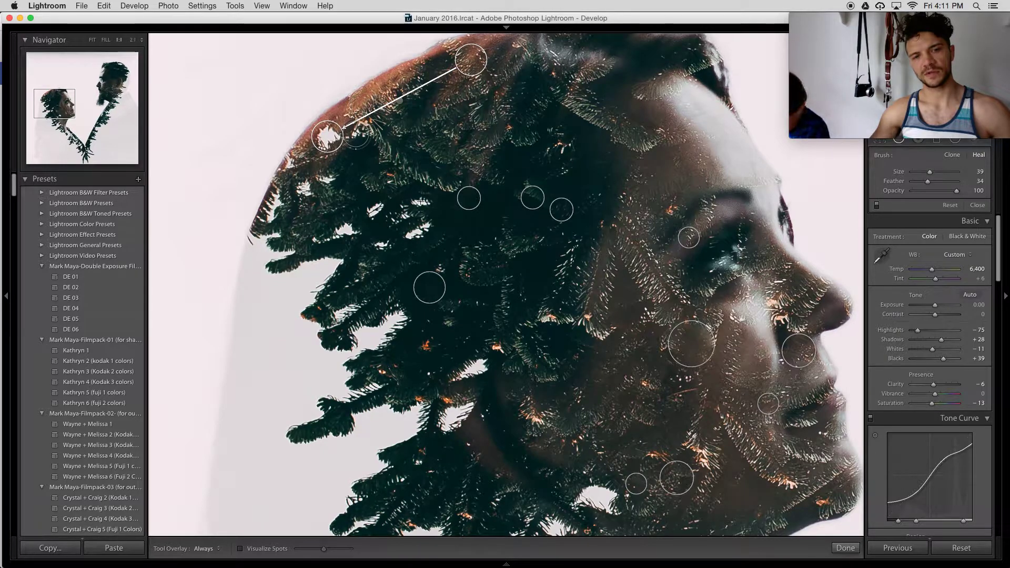
click(374, 211)
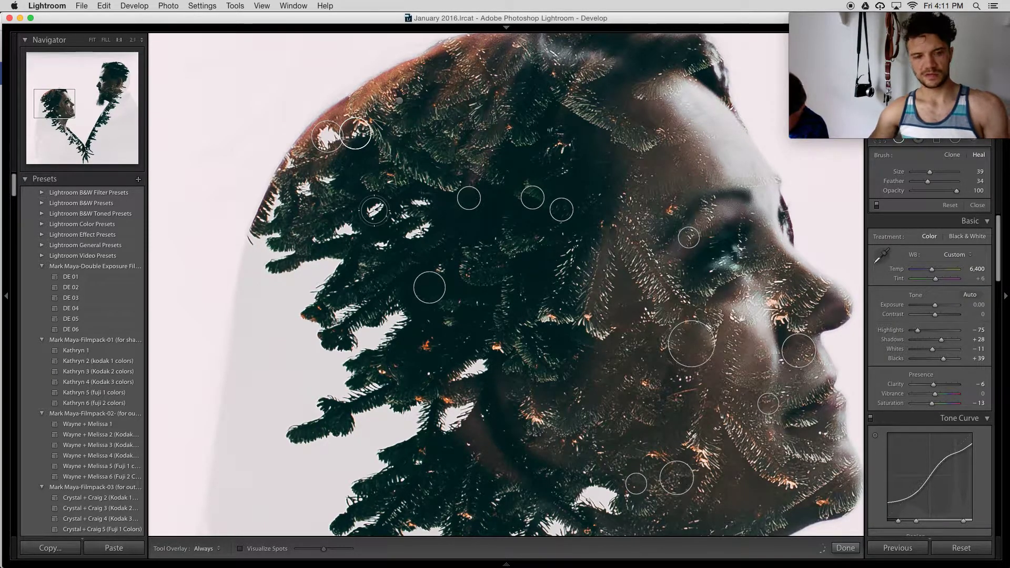
click(420, 202)
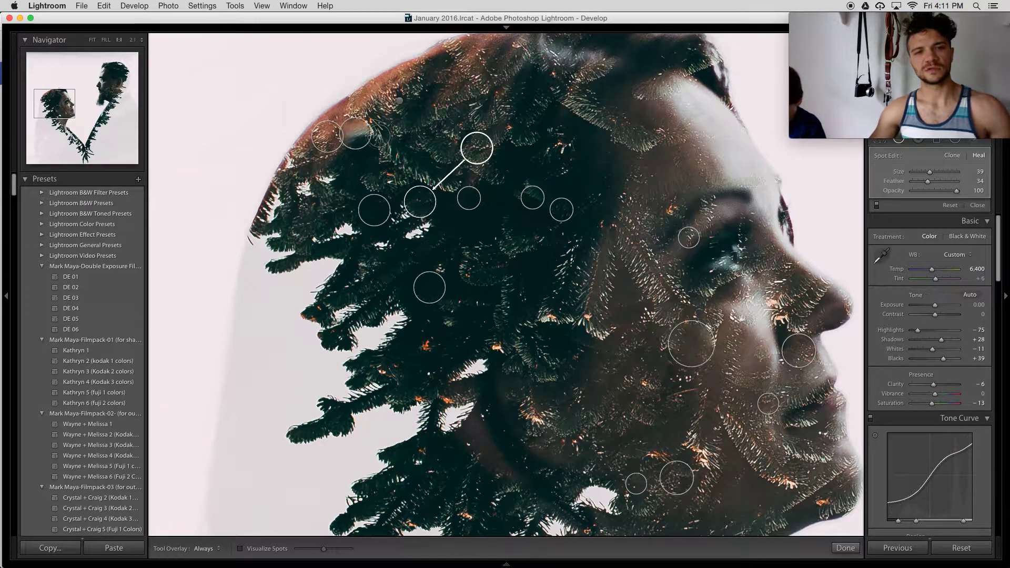
- Move the source of the healed spot near the hair's upper back edge onto the darker foliage beside it
click(356, 133)
drag(449, 141, 386, 245)
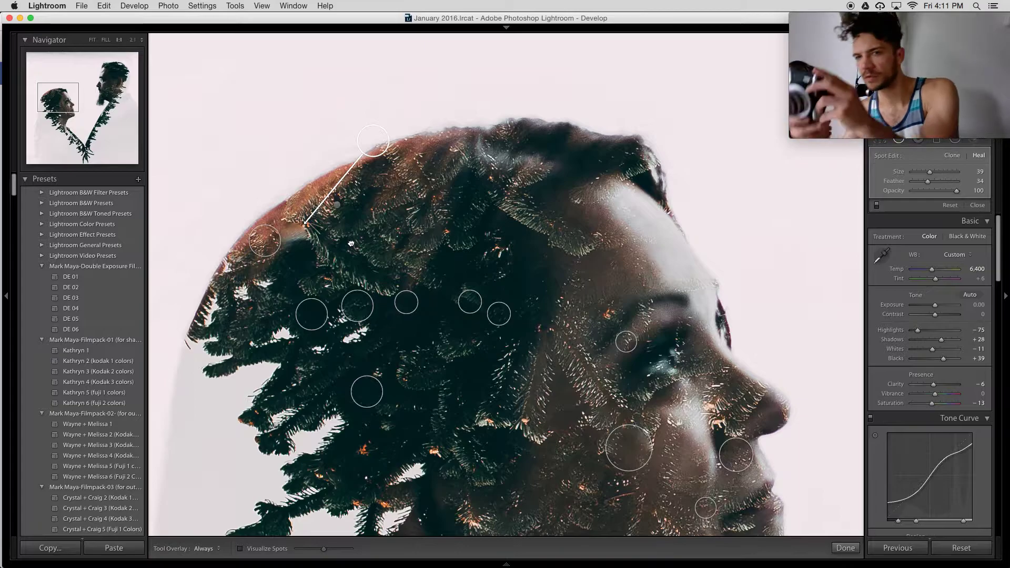
click(351, 243)
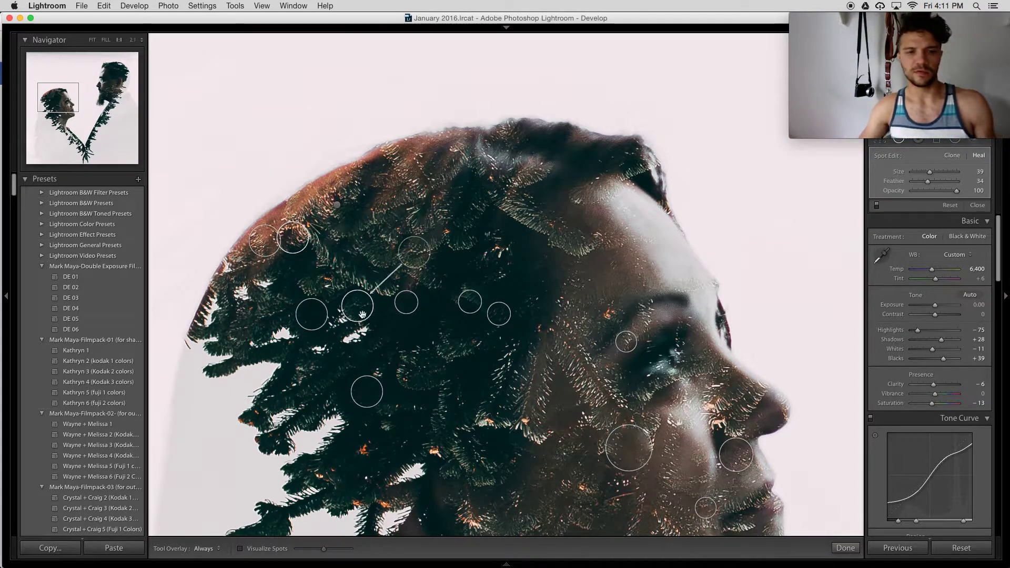
- Heal three more bright gaps at the back of the woman's head with a size 34 brush
click(266, 281)
click(267, 281)
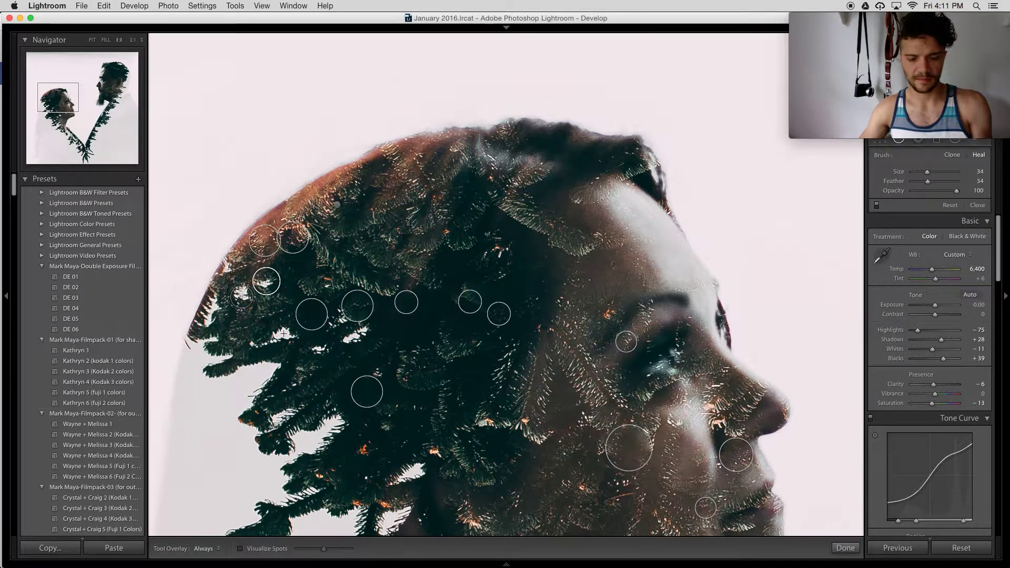
click(283, 333)
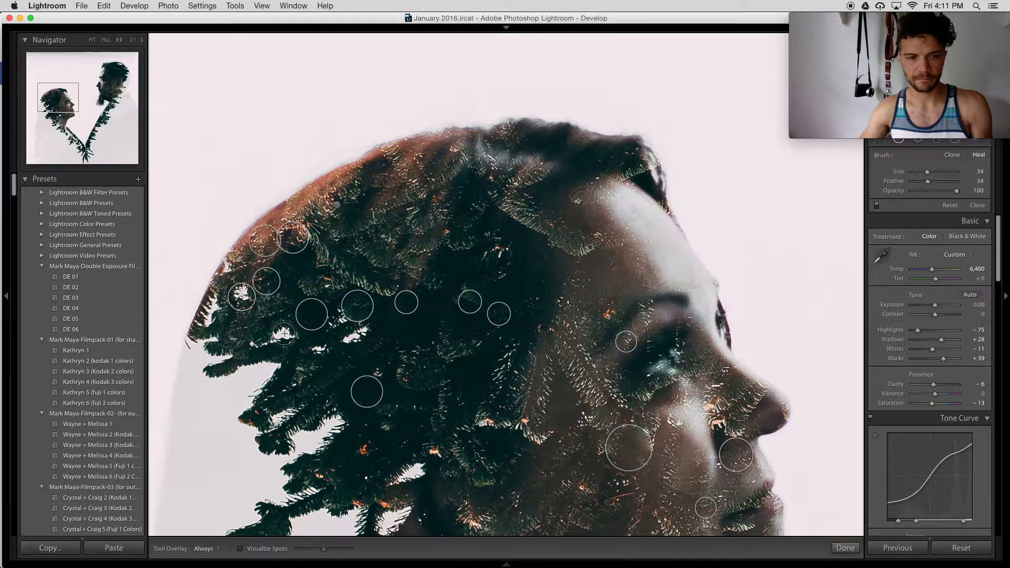
click(243, 300)
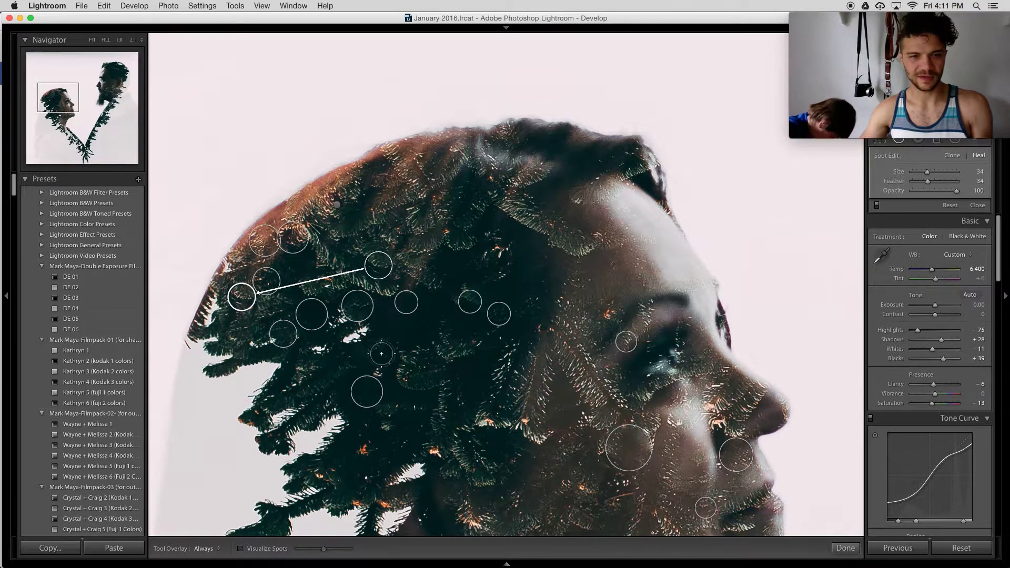
- Heal the gaps in the middle of the hair foliage at size 23, and two specks lower down at size 29
click(350, 340)
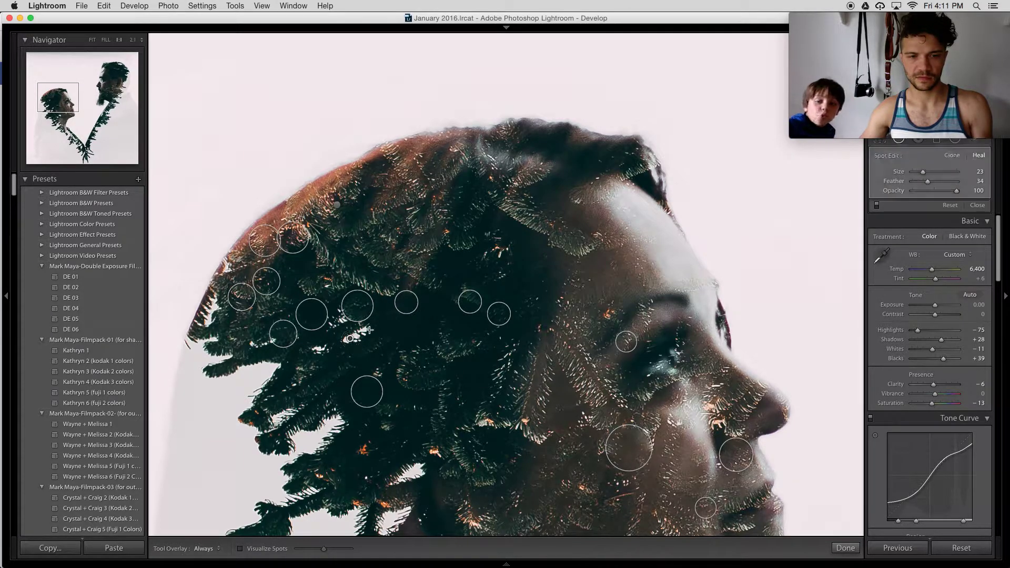
drag(351, 339, 369, 330)
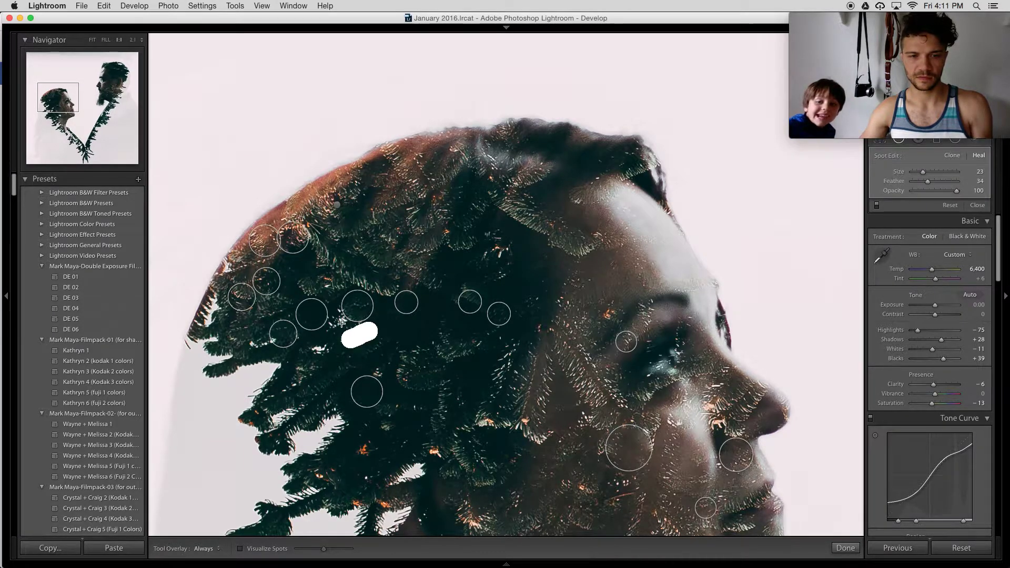
click(319, 349)
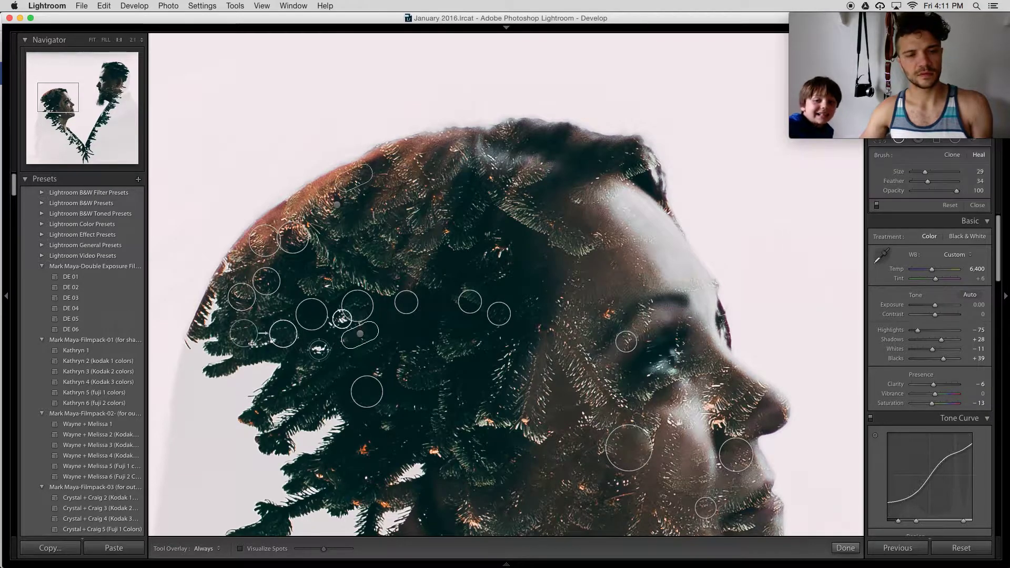
click(436, 454)
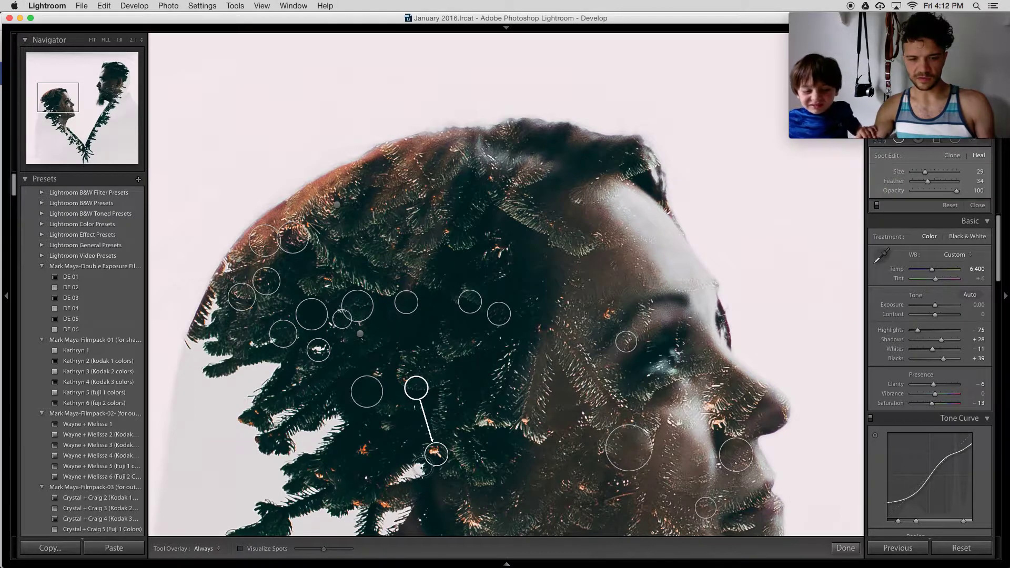
- Heal the bright gap behind the woman's neck with a short diagonal size 29 stroke, sampling from her face
click(420, 468)
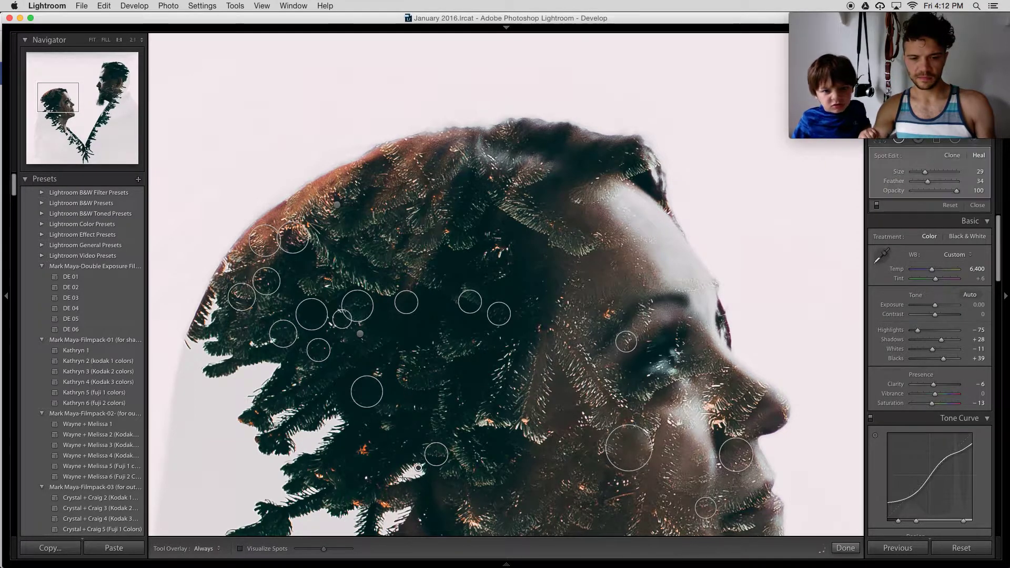
drag(419, 470, 398, 483)
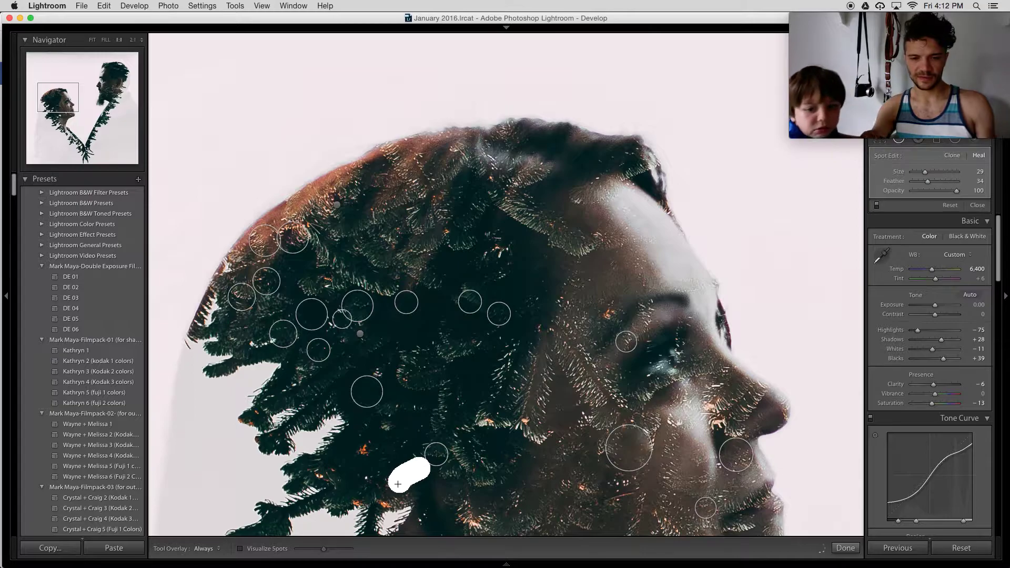
click(643, 434)
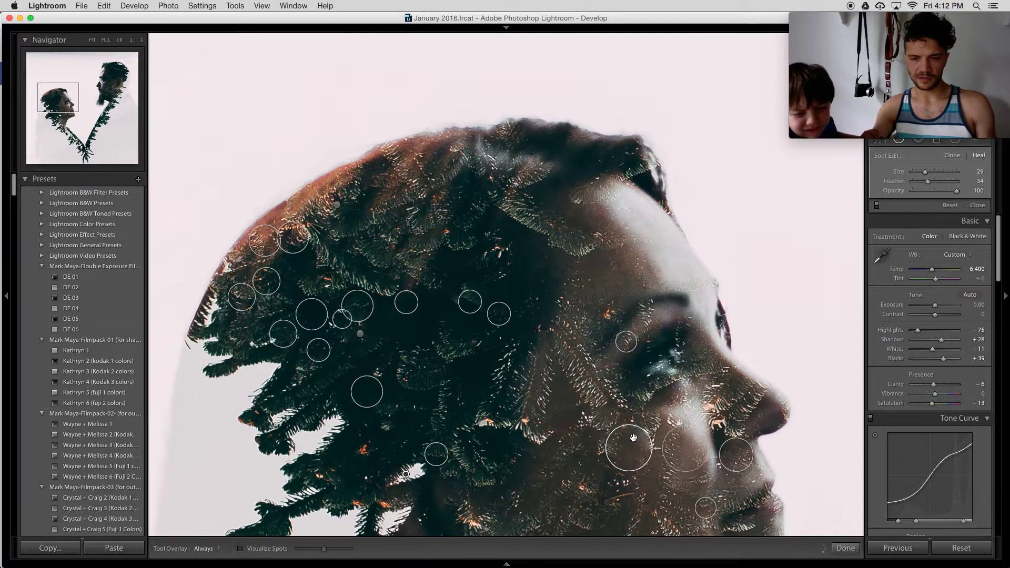
click(406, 474)
- Heal the bright speck on the woman's cheek below her eye at size 25, and view the whole photo
key(super+equal)
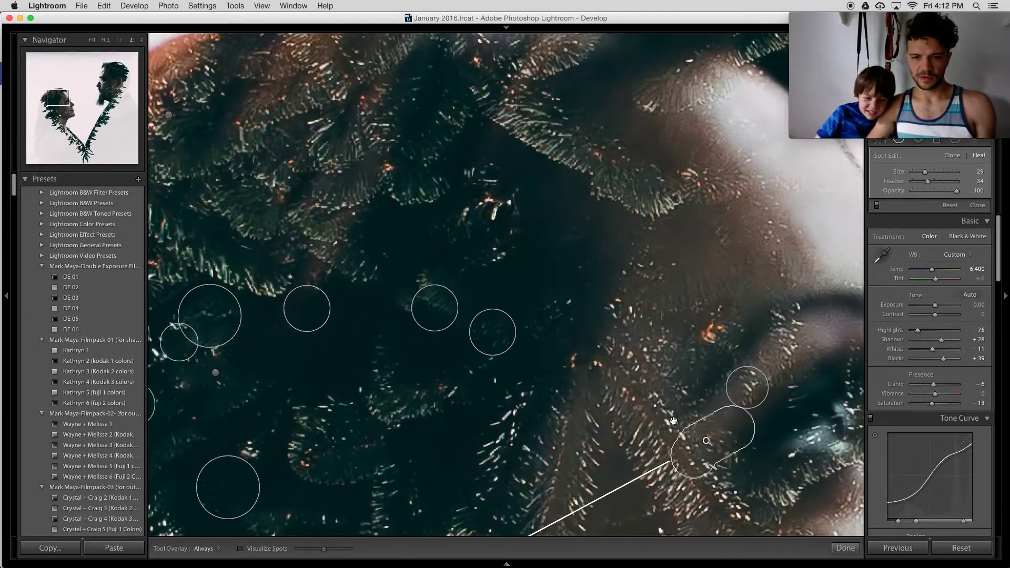
drag(674, 421, 439, 248)
drag(548, 343, 487, 254)
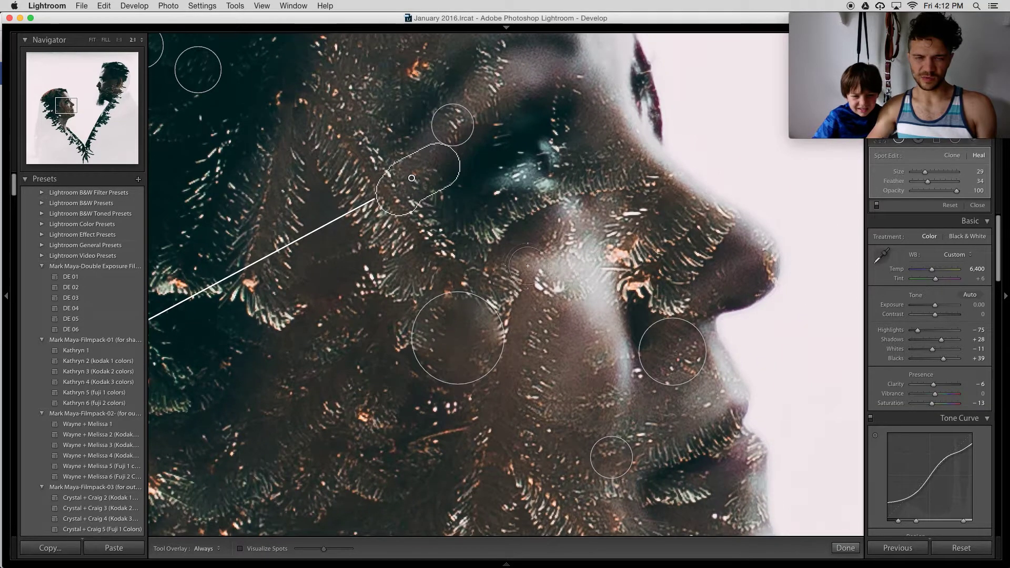
key([)
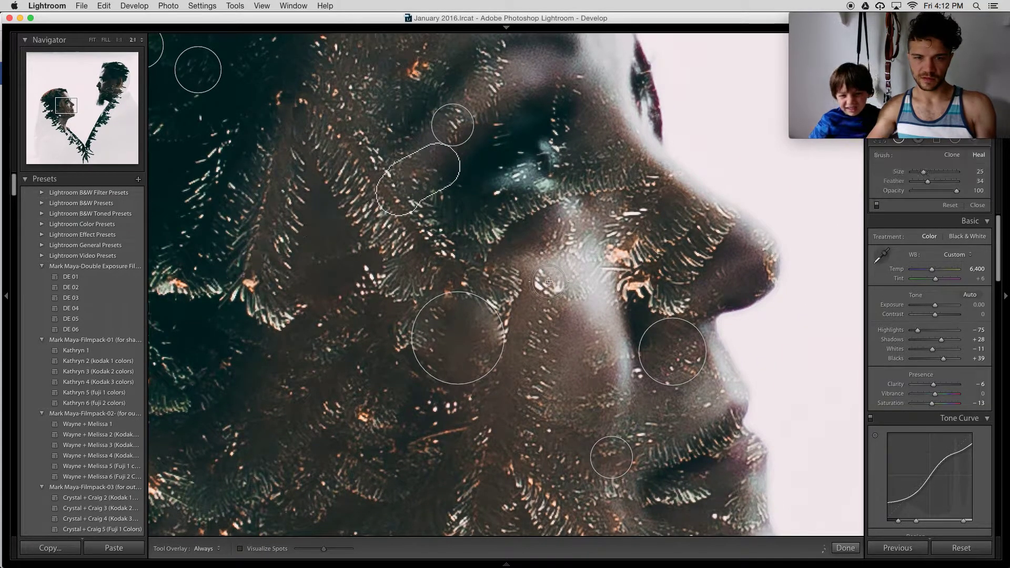
click(549, 282)
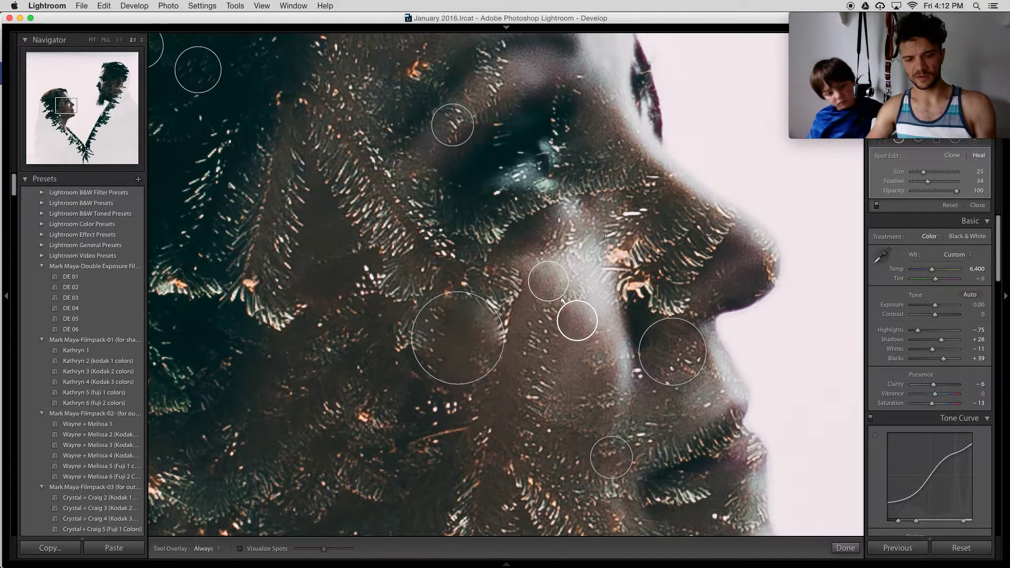
key(z)
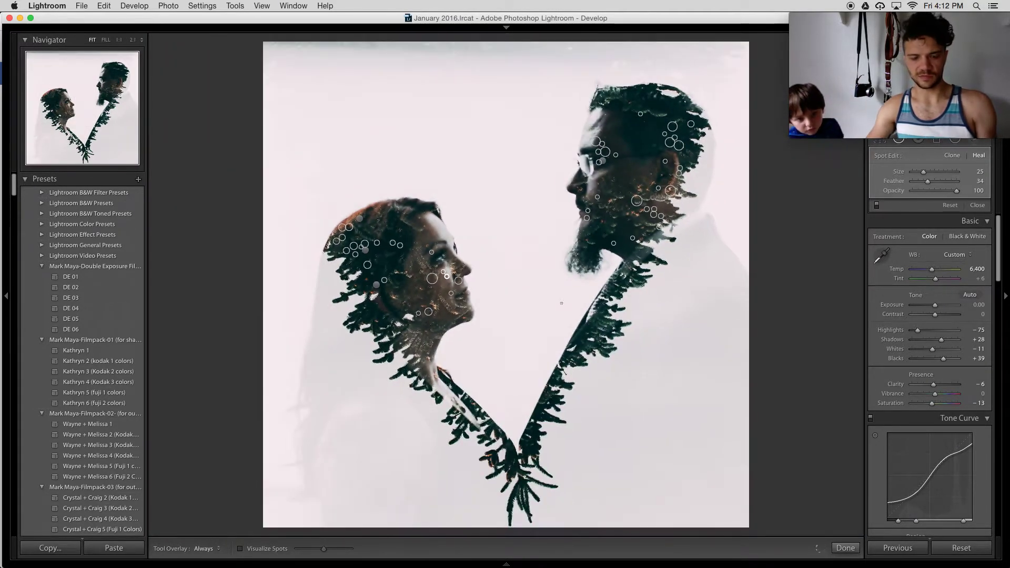
- Heal the large bright gap in the foliage behind the woman's jaw with a short horizontal size 42 stroke
key(q)
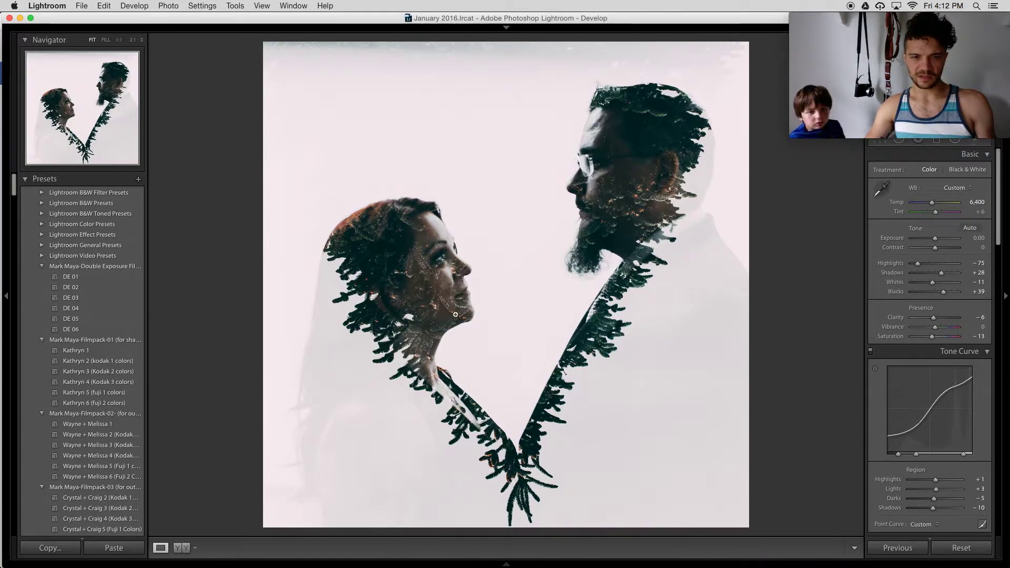
click(455, 314)
drag(451, 289, 545, 233)
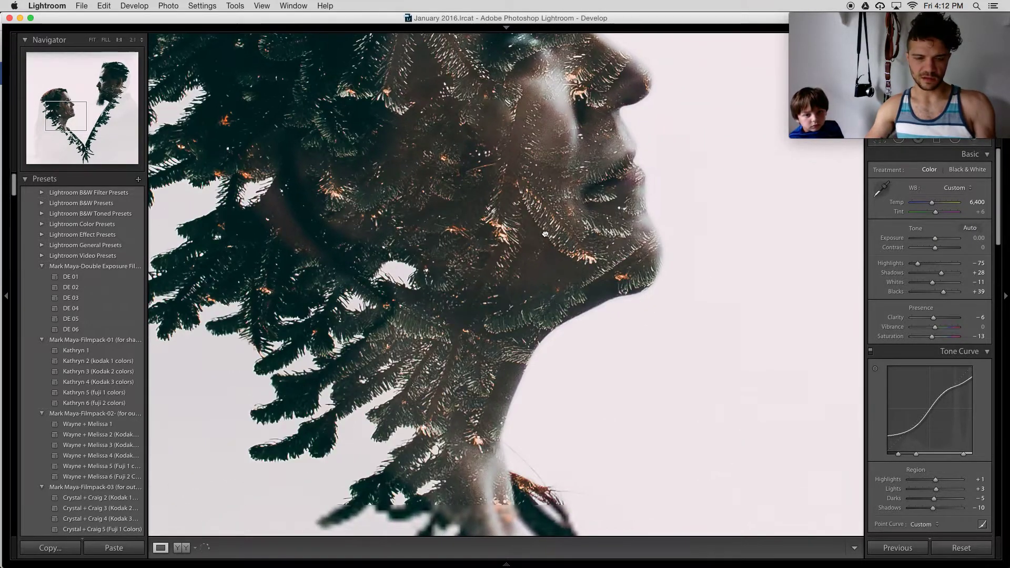
key(super+=)
scroll(495, 287, left, 10)
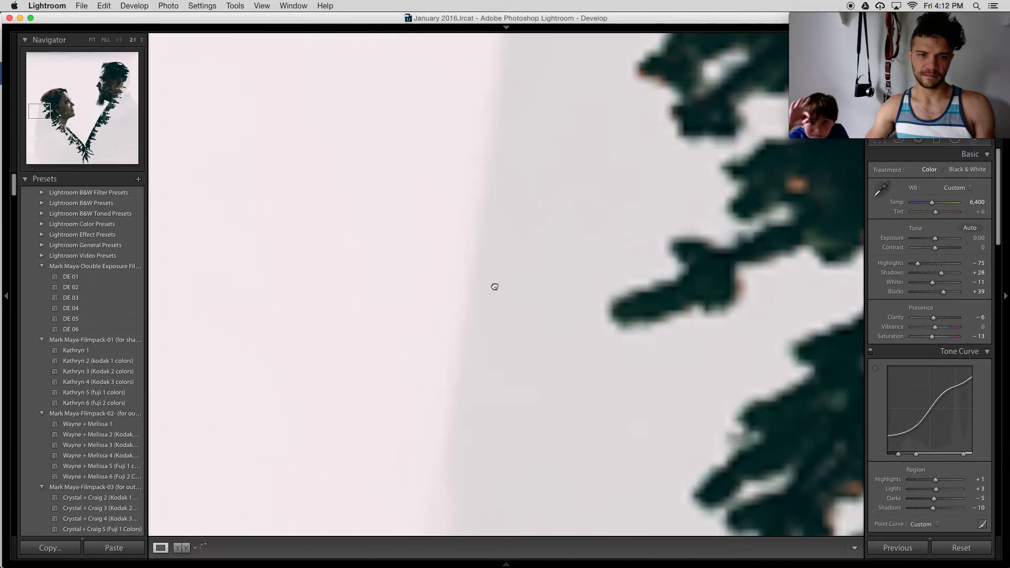
click(495, 287)
click(395, 276)
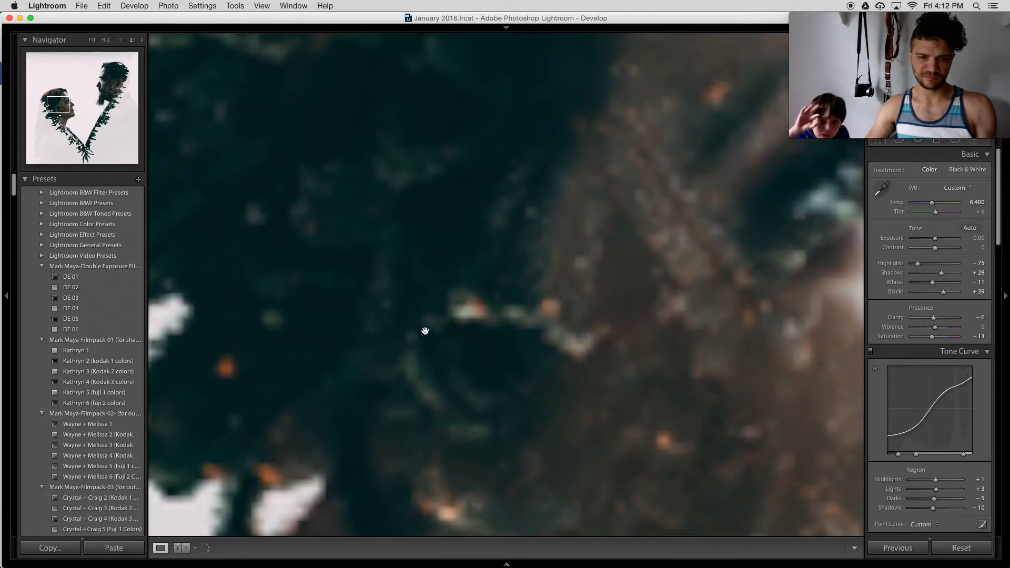
drag(425, 331, 537, 187)
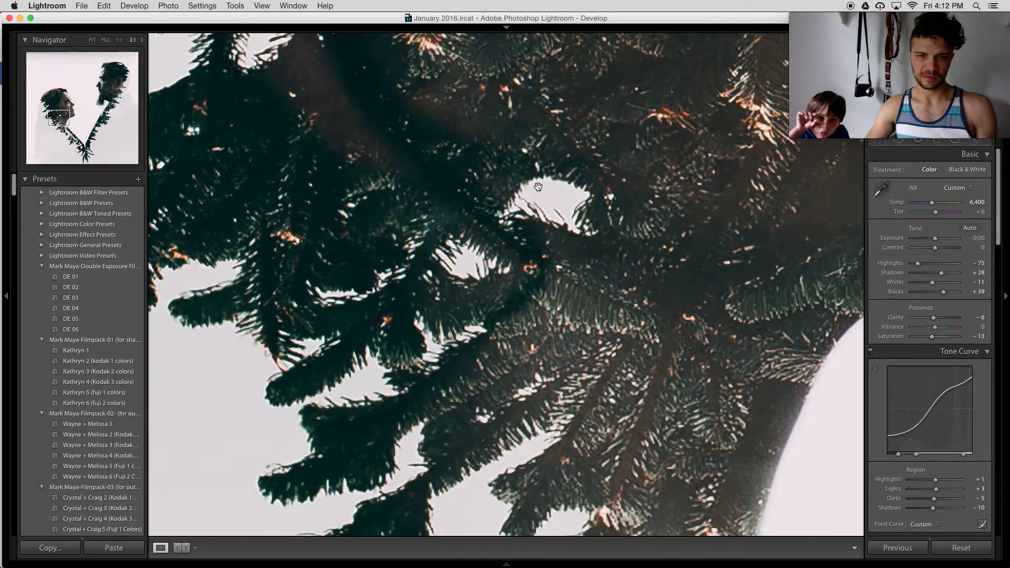
key(q)
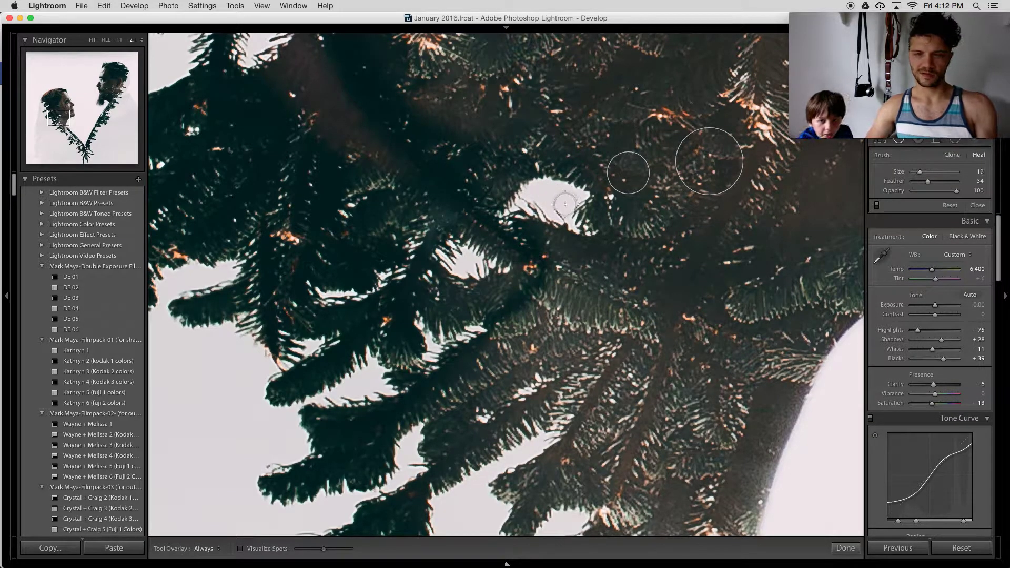
scroll(584, 213, up, 5)
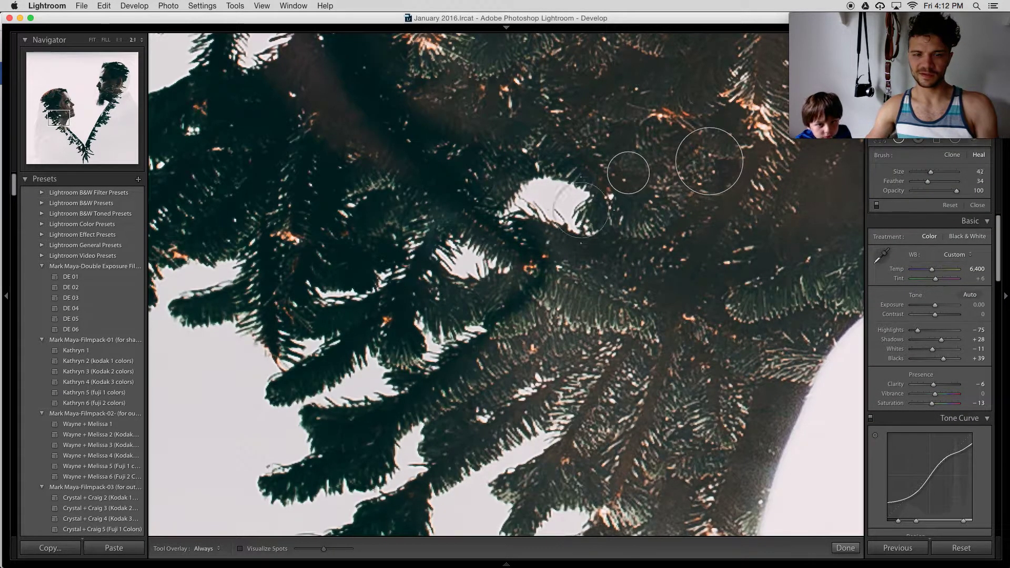
drag(582, 211, 513, 203)
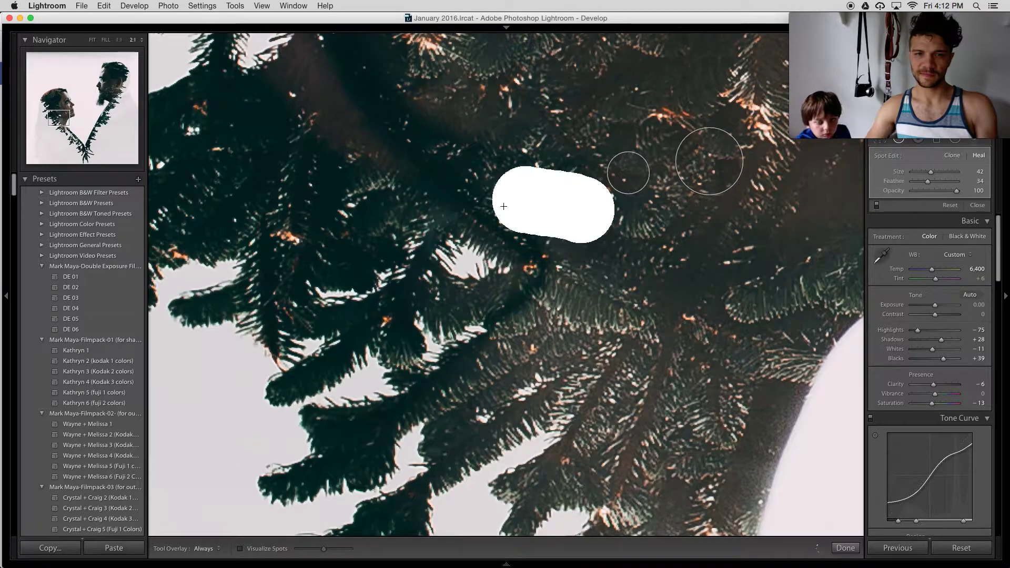
- Heal the smaller gap diagonally below it with a short size 42 stroke, and the gaps farther behind her neck with a V-shaped size 23 stroke
drag(463, 268, 464, 268)
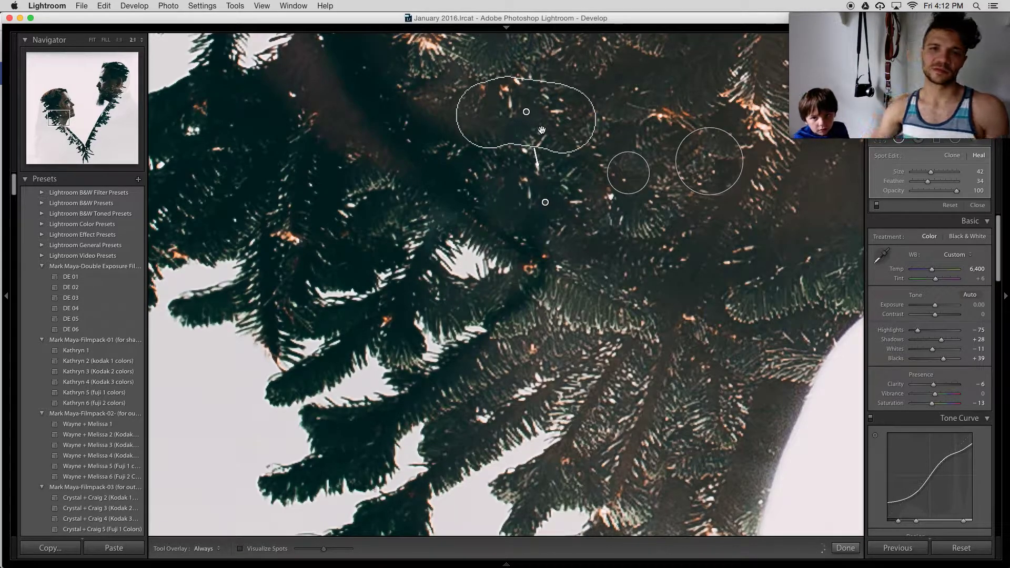
click(459, 259)
drag(488, 261, 492, 263)
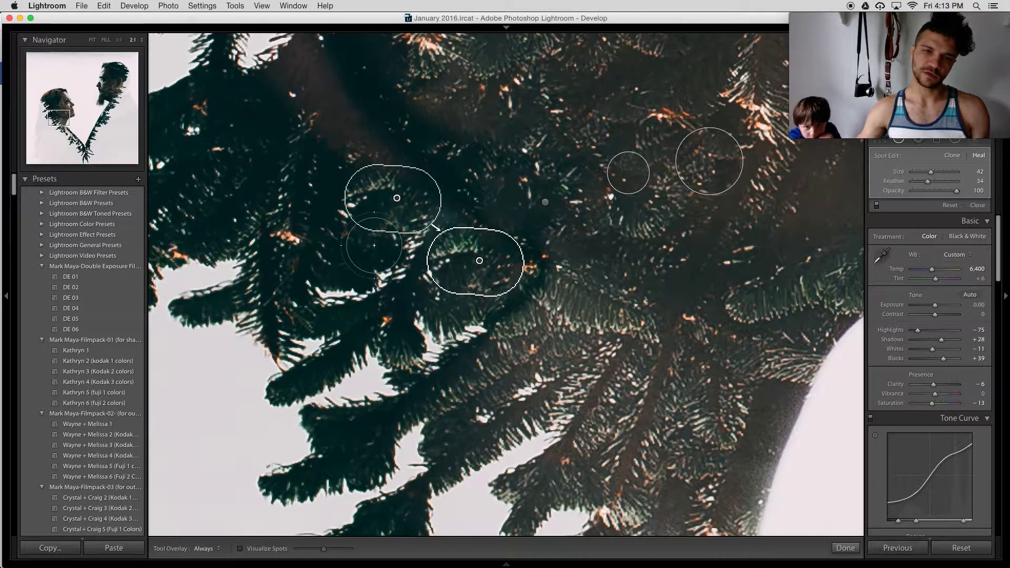
scroll(388, 266, down, 4)
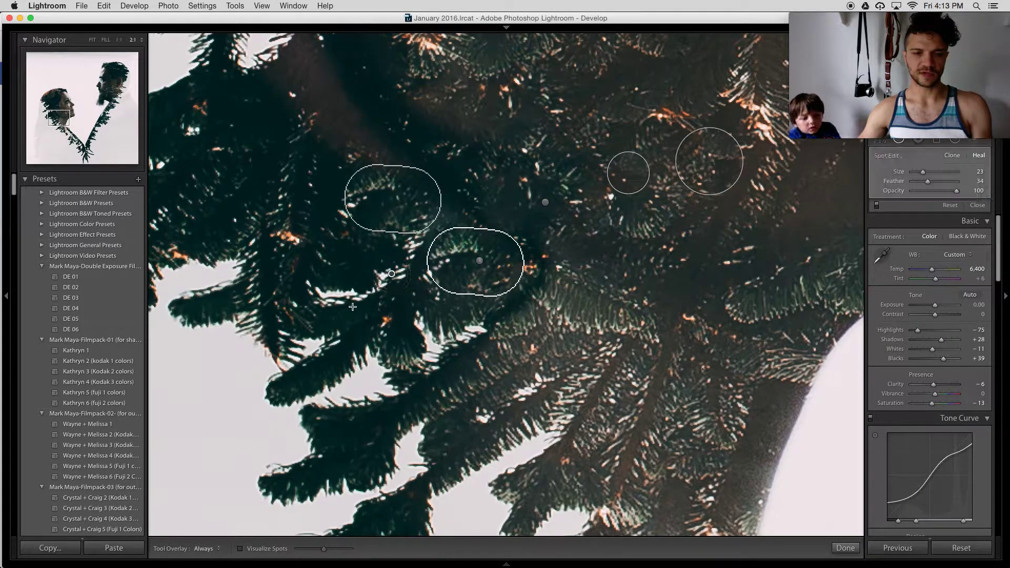
mouse_move(392, 274)
mouse_down()
mouse_move(357, 304)
mouse_move(310, 288)
mouse_up()
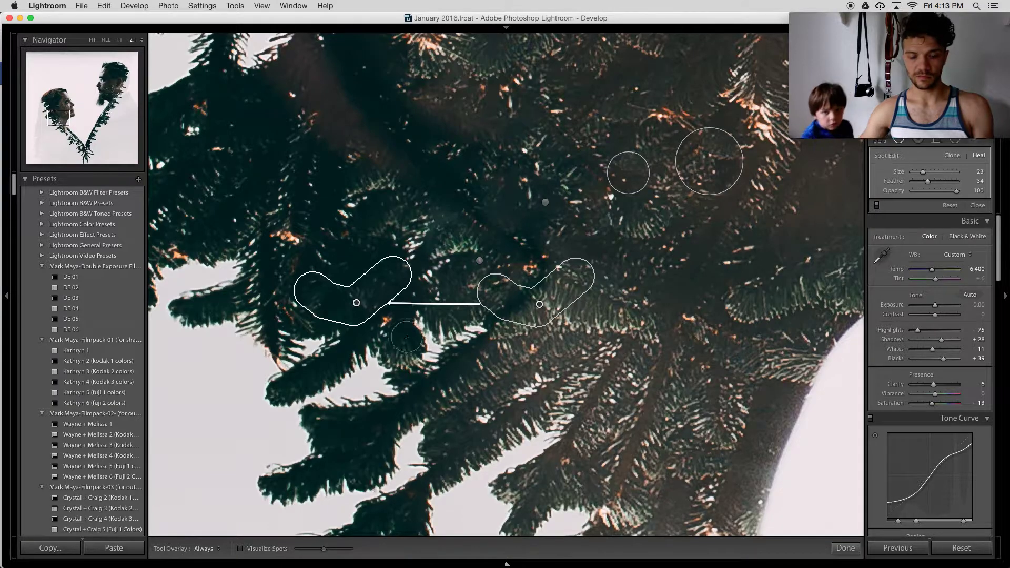
- Heal the narrow gap below the last repairs with a V-shaped size 20 stroke, sampling from the dark foliage beside it, and close Spot Removal
scroll(479, 330, up, 1)
click(478, 329)
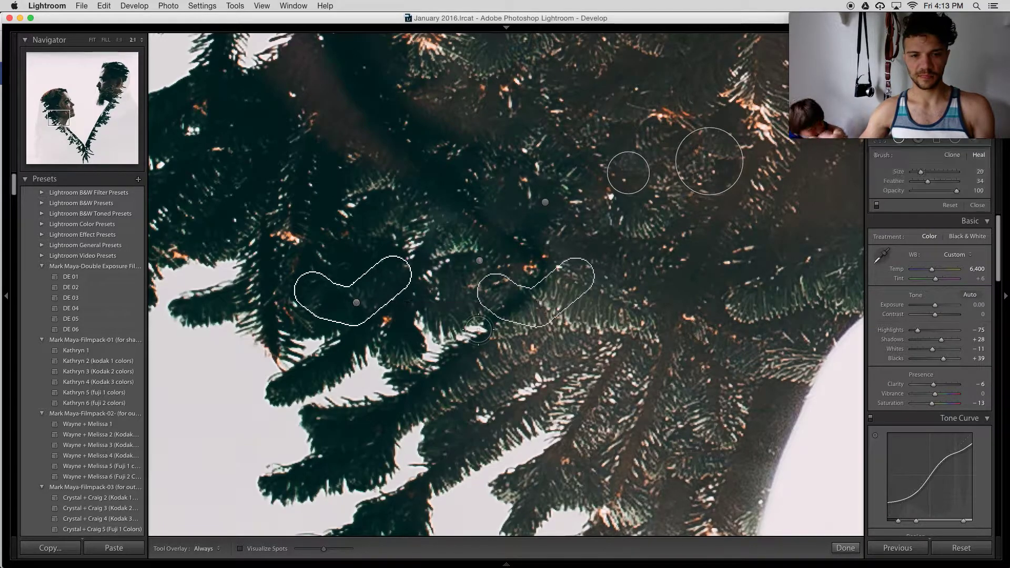
drag(478, 329, 437, 360)
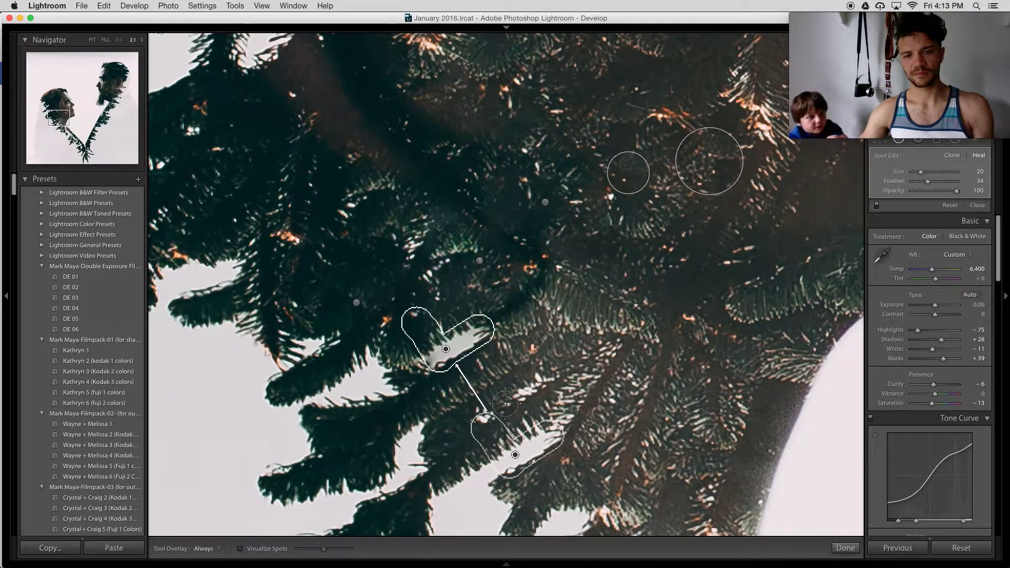
drag(540, 441, 519, 352)
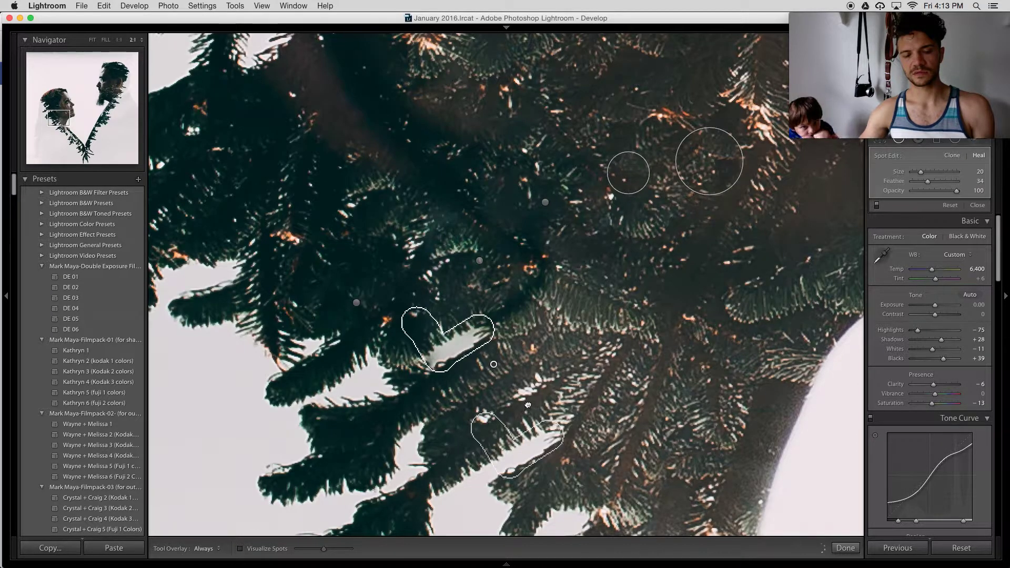
key(slash)
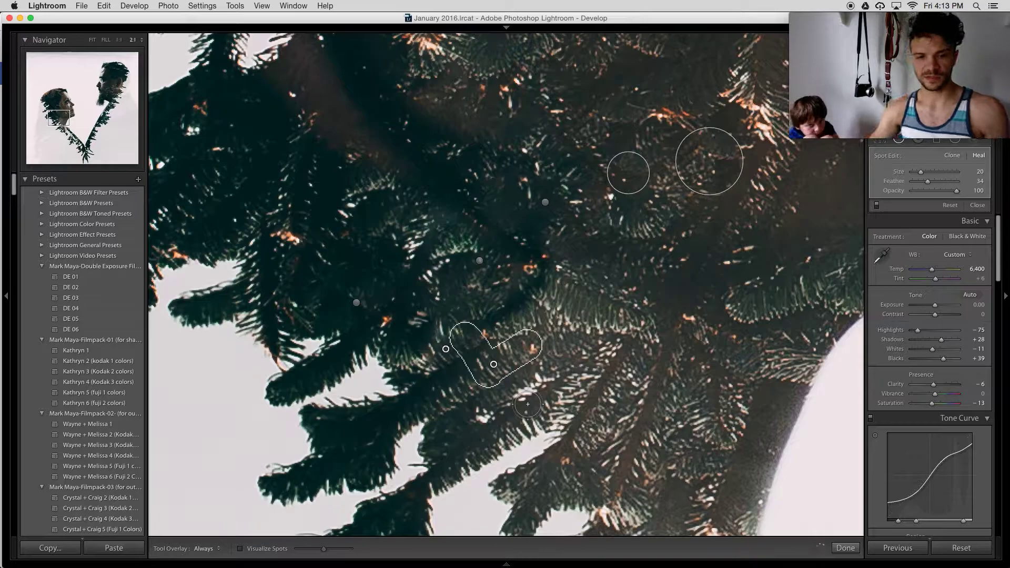
key(q)
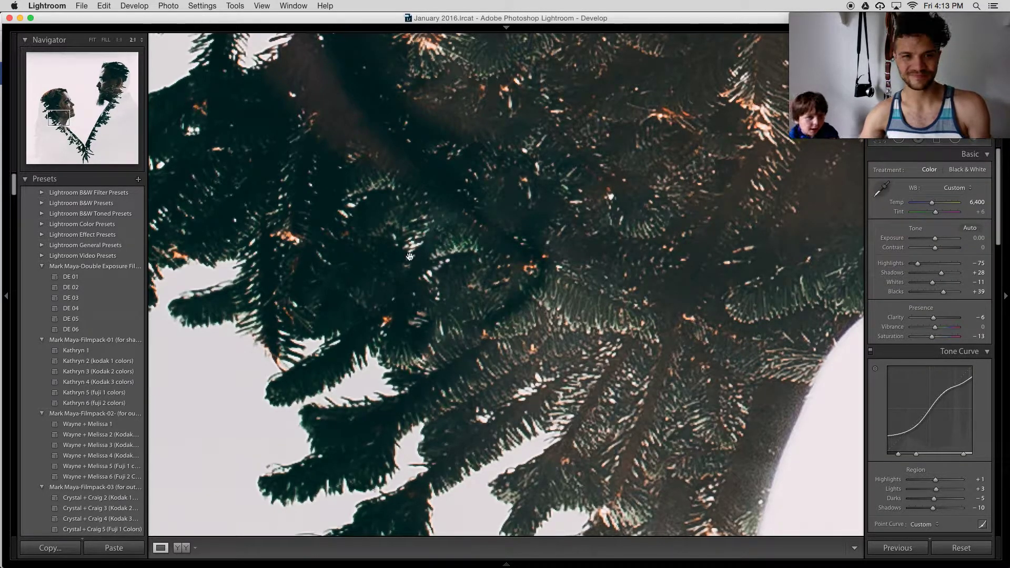
- Heal the bright gap in the hair foliage behind the woman's ear with two size 46 spots, and the orange specks nearer her face with another
click(436, 265)
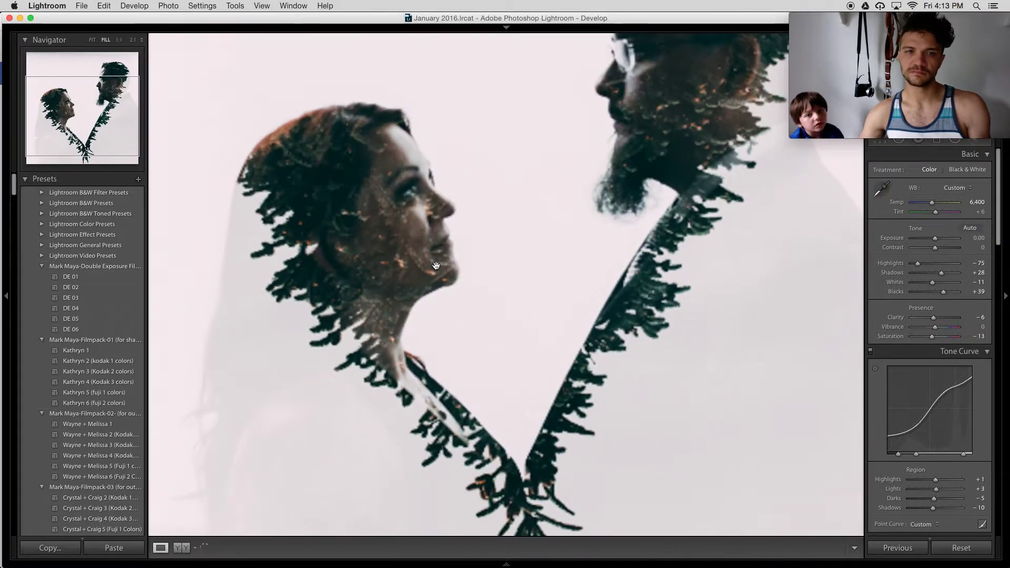
click(317, 245)
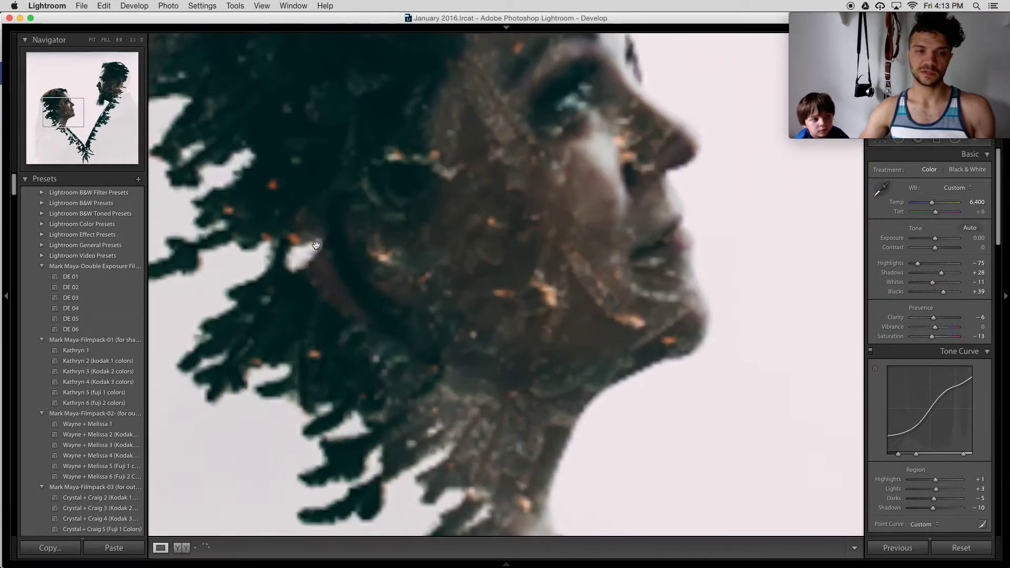
key(super+=)
drag(316, 245, 677, 342)
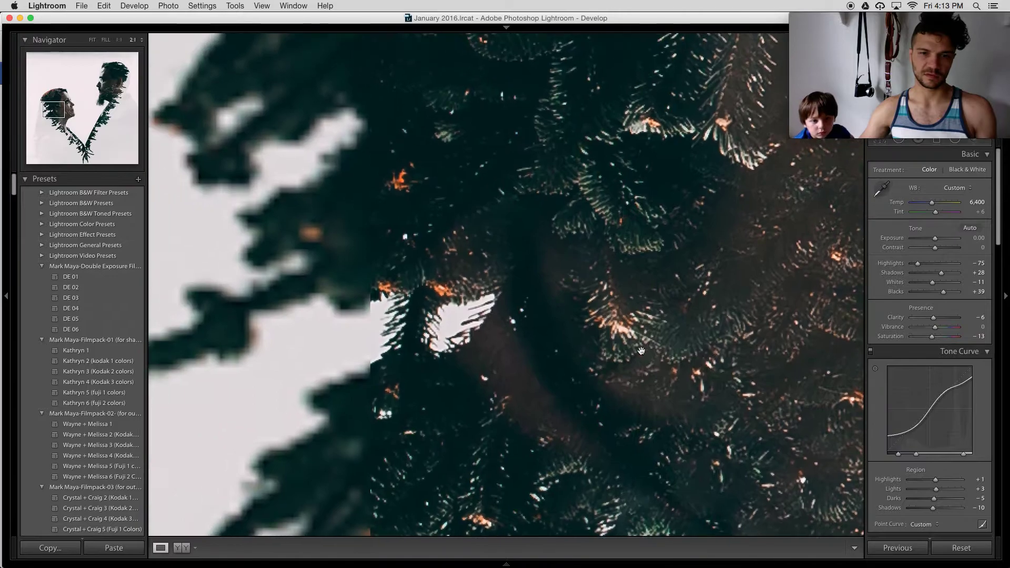
key(q)
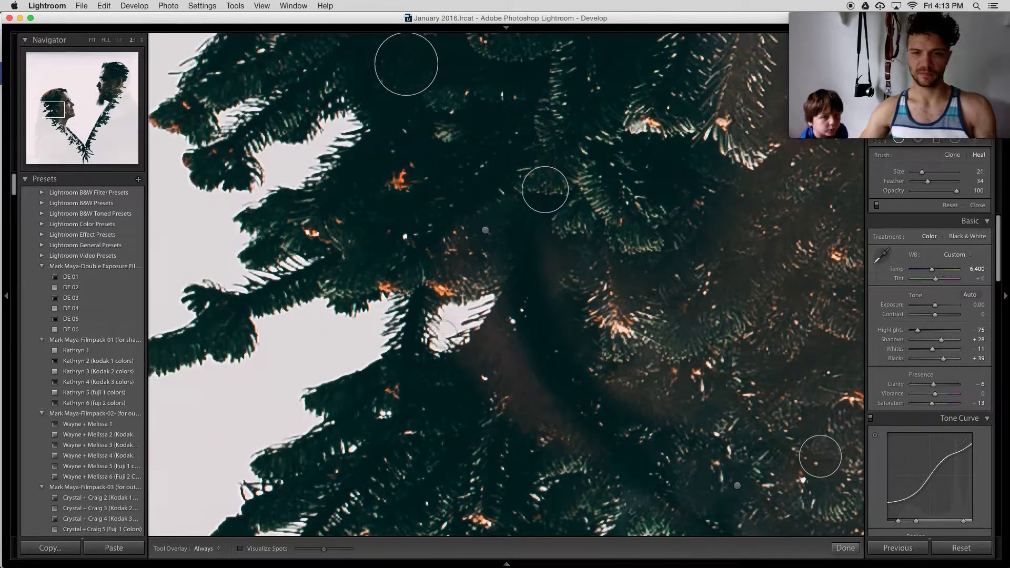
scroll(444, 336, up, 8)
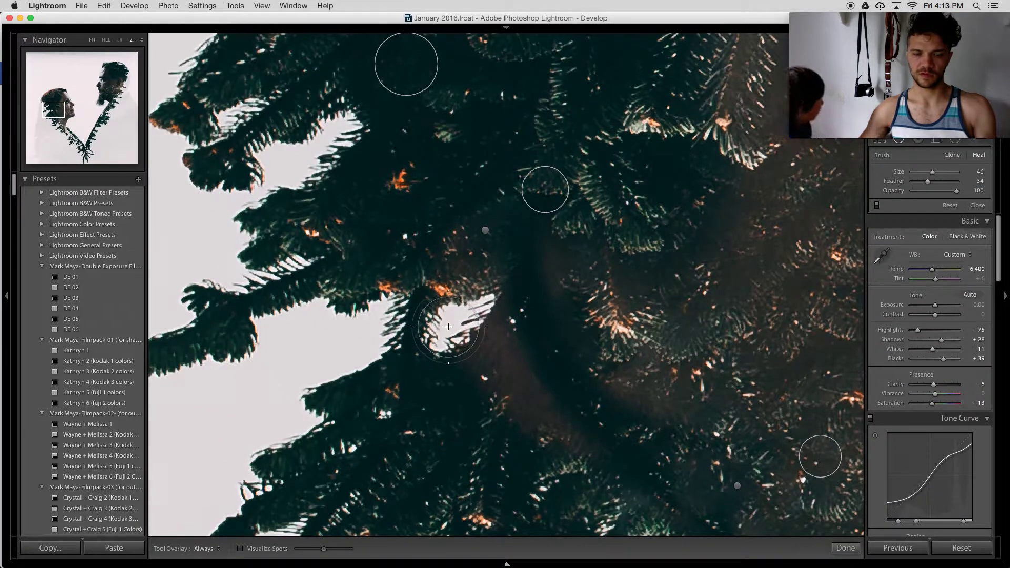
click(448, 326)
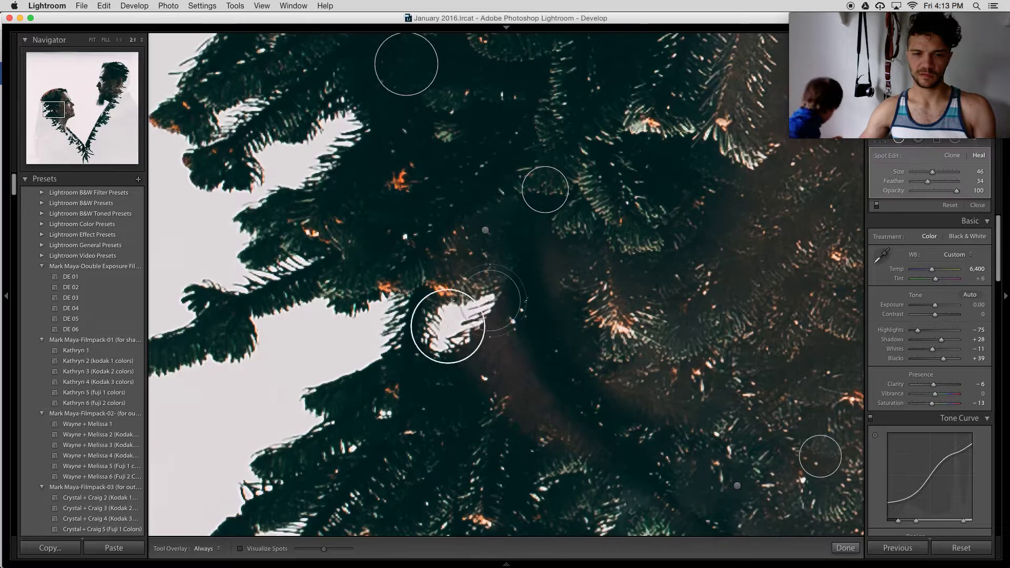
click(490, 301)
click(616, 323)
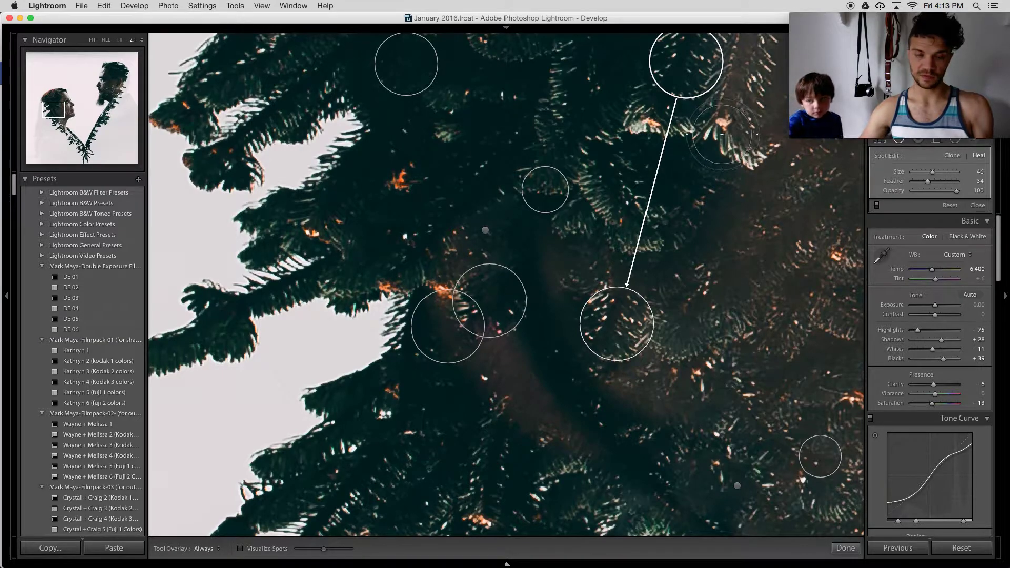
- Heal the two orange specks in the foliage above the woman's ear at size 18, and view the whole photo without the spot overlay
scroll(723, 132, down, 4)
scroll(724, 122, down, 2)
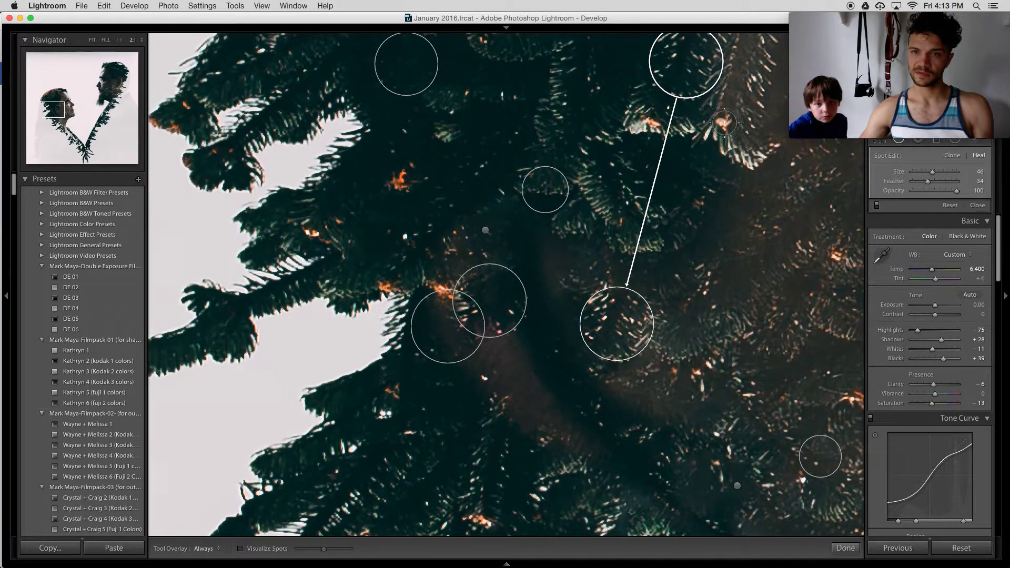
click(725, 124)
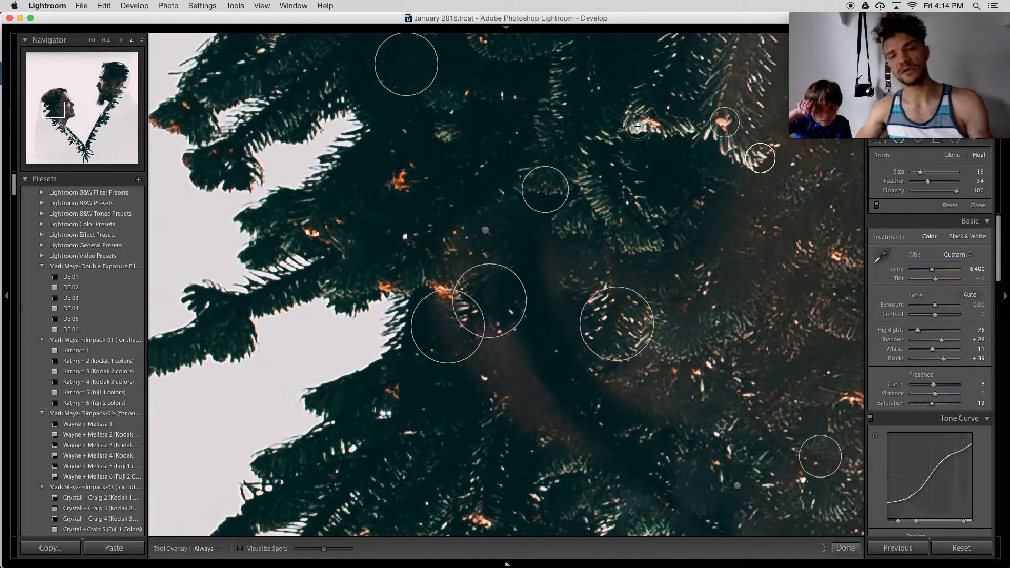
click(637, 126)
key(z)
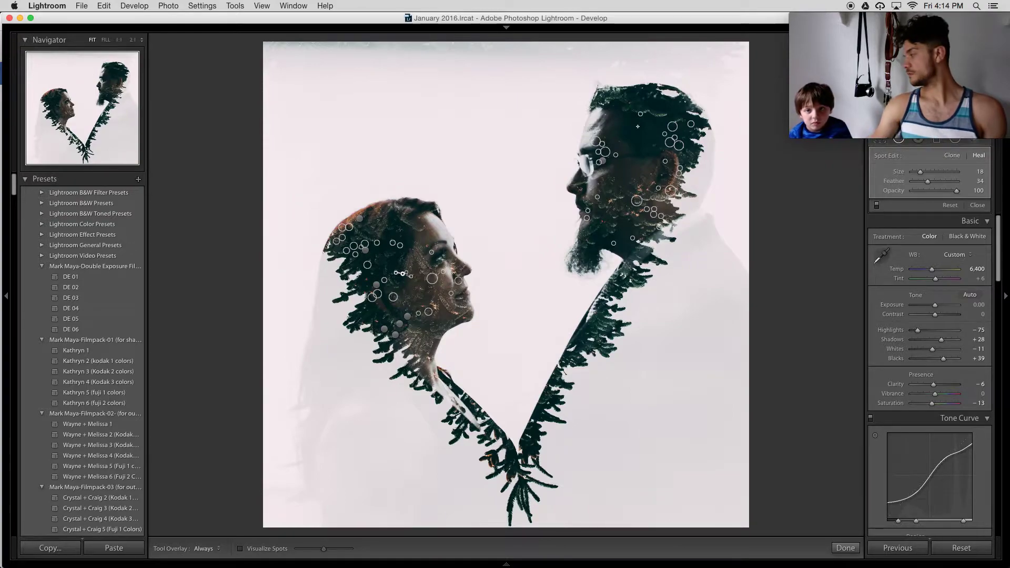
key(q)
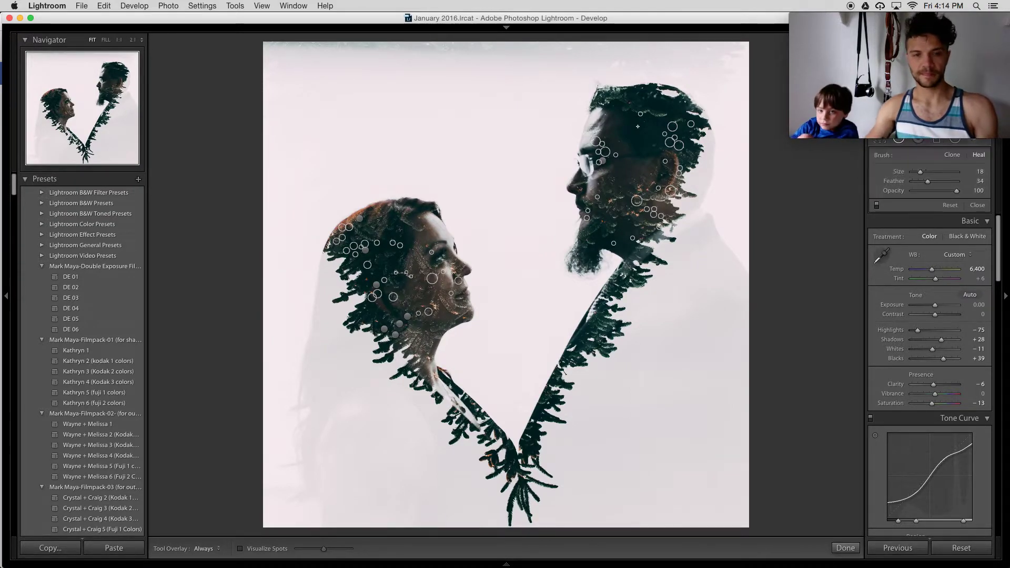
- Heal the bright orange cluster on the woman's lower cheek at size 49, and the orange speck near her chin at size 26
click(435, 305)
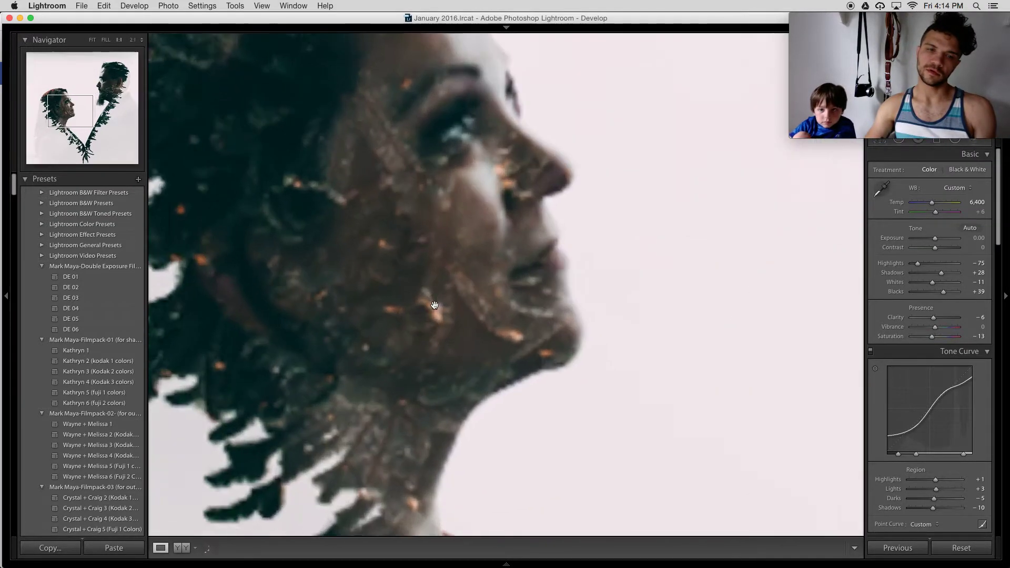
drag(453, 314, 535, 201)
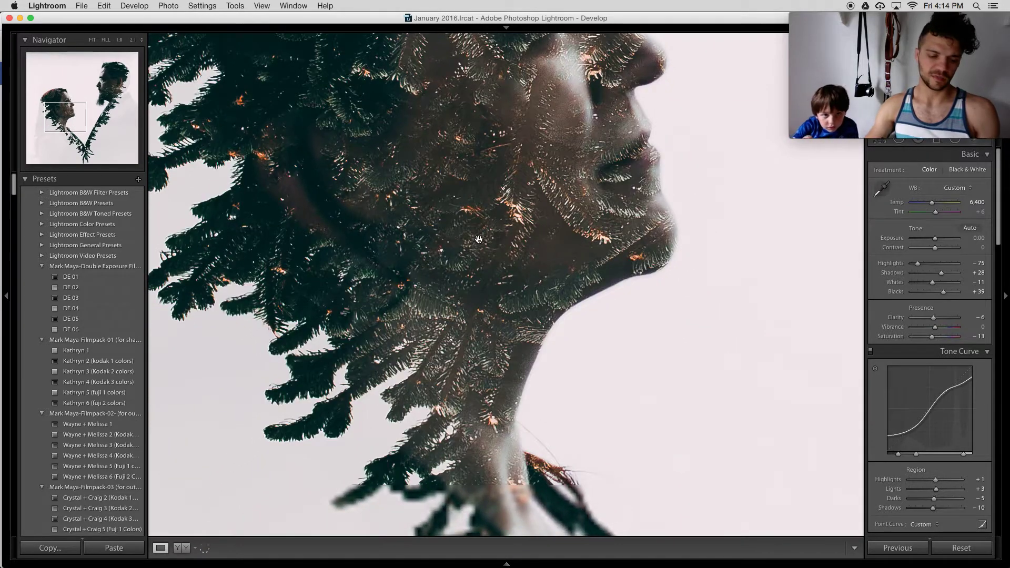
key(q)
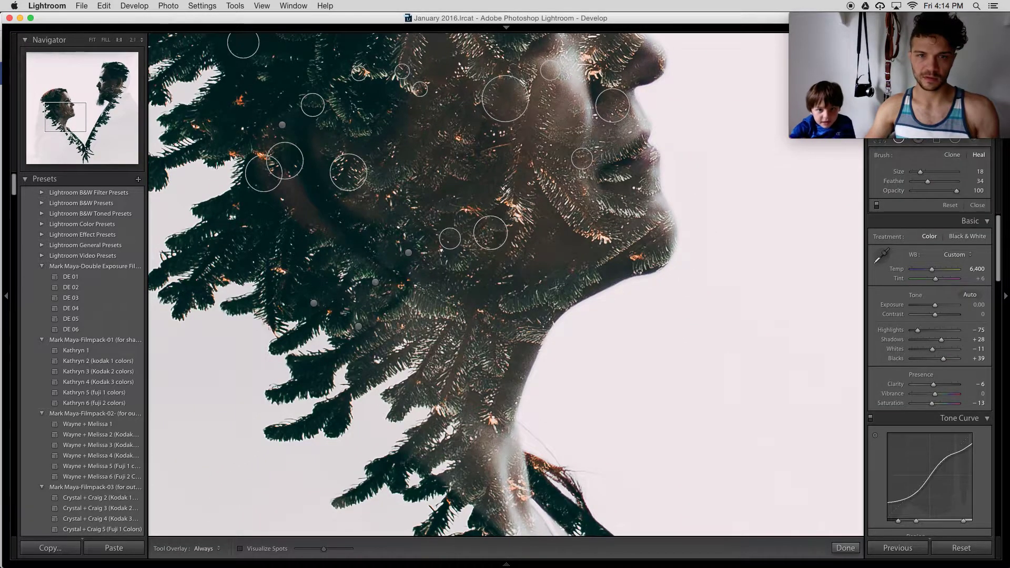
scroll(516, 211, up, 5)
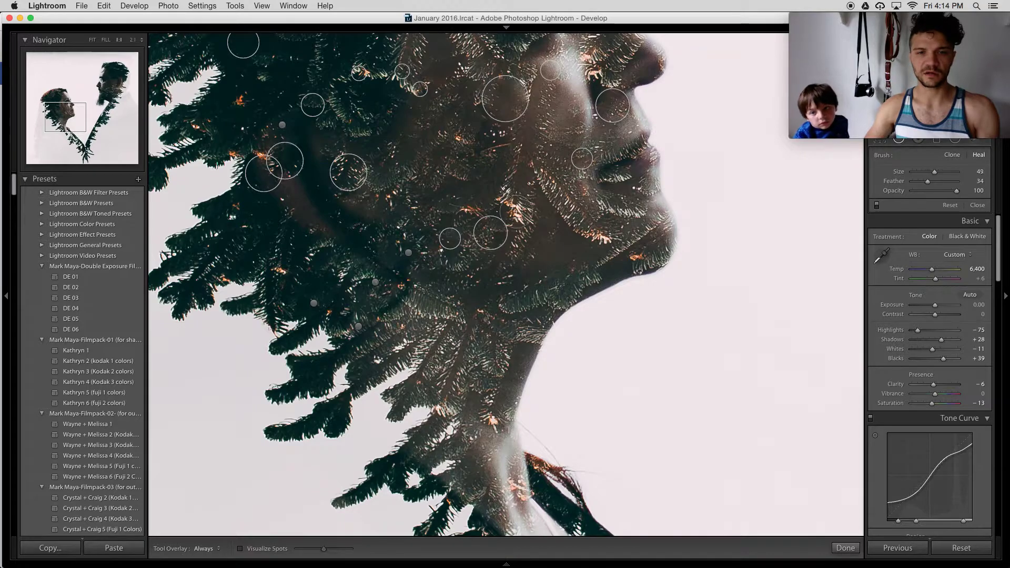
click(517, 212)
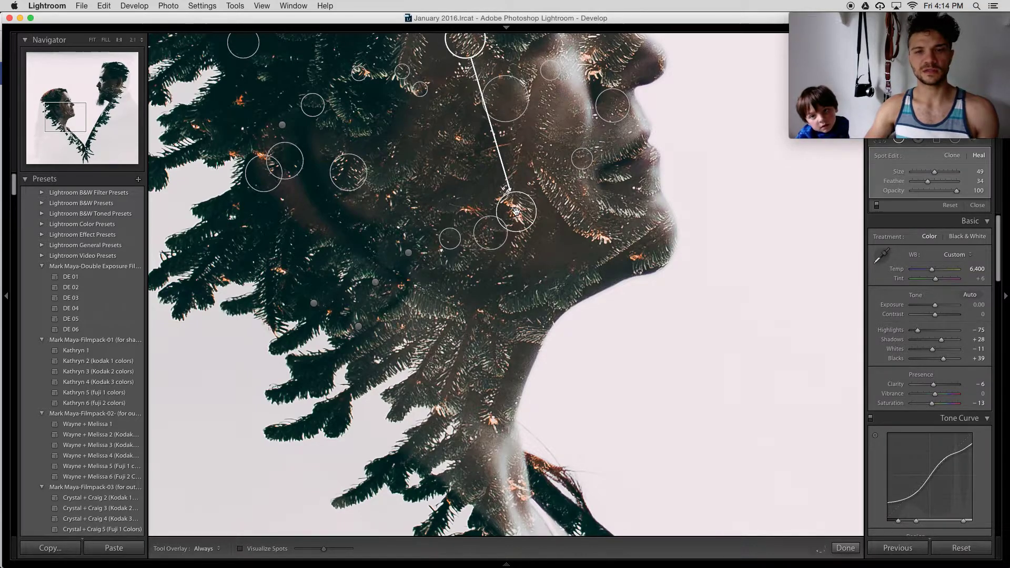
scroll(603, 239, down, 4)
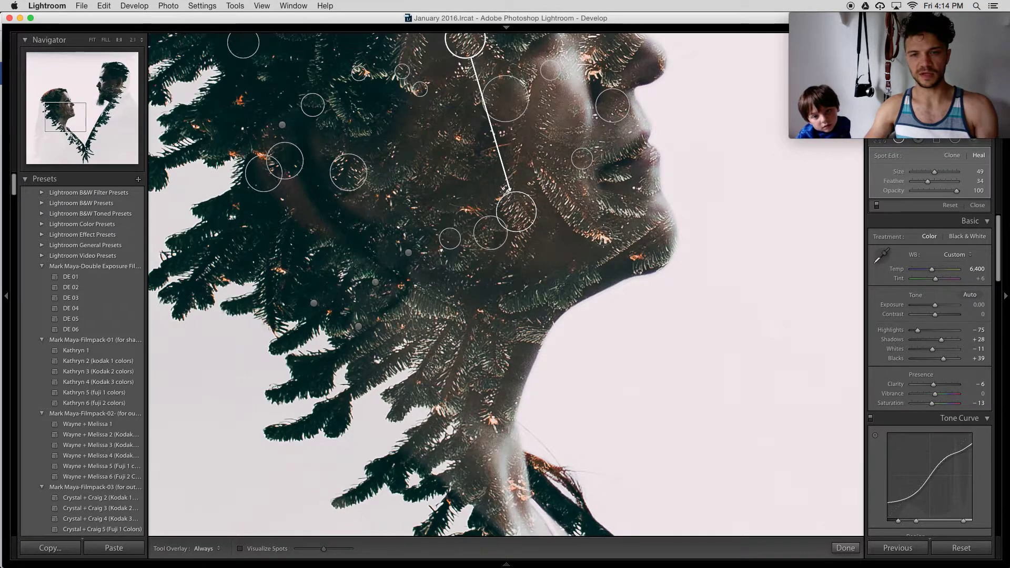
click(603, 239)
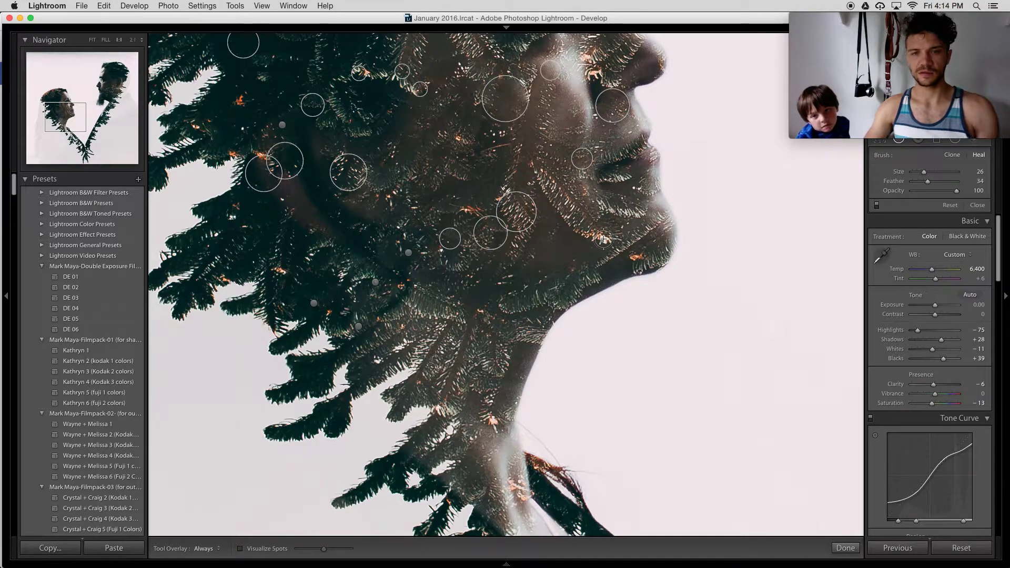
- Heal the bright orange cluster on the woman's jaw at size 26, and view the whole photo without the spot overlay
click(603, 240)
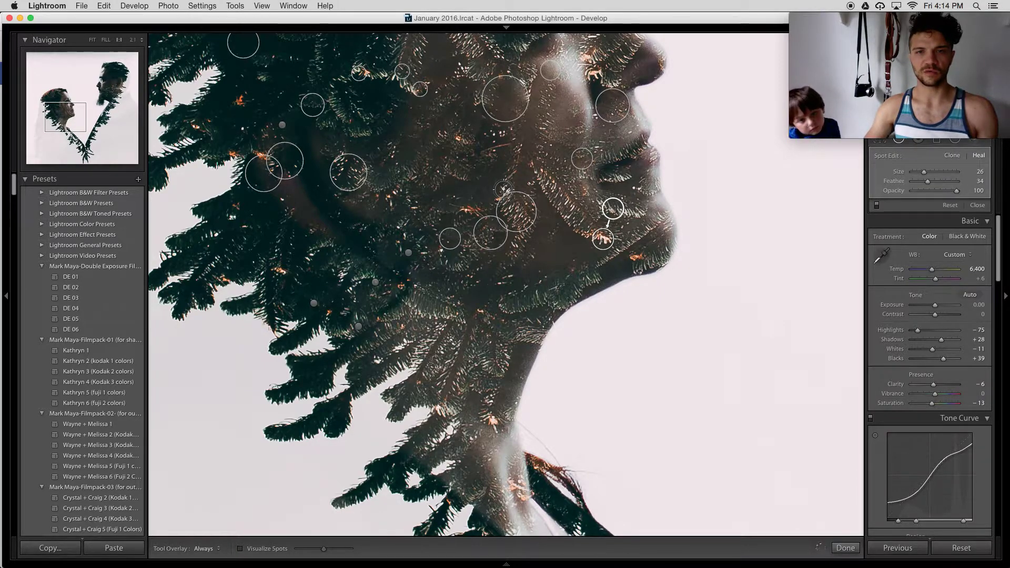
key(z)
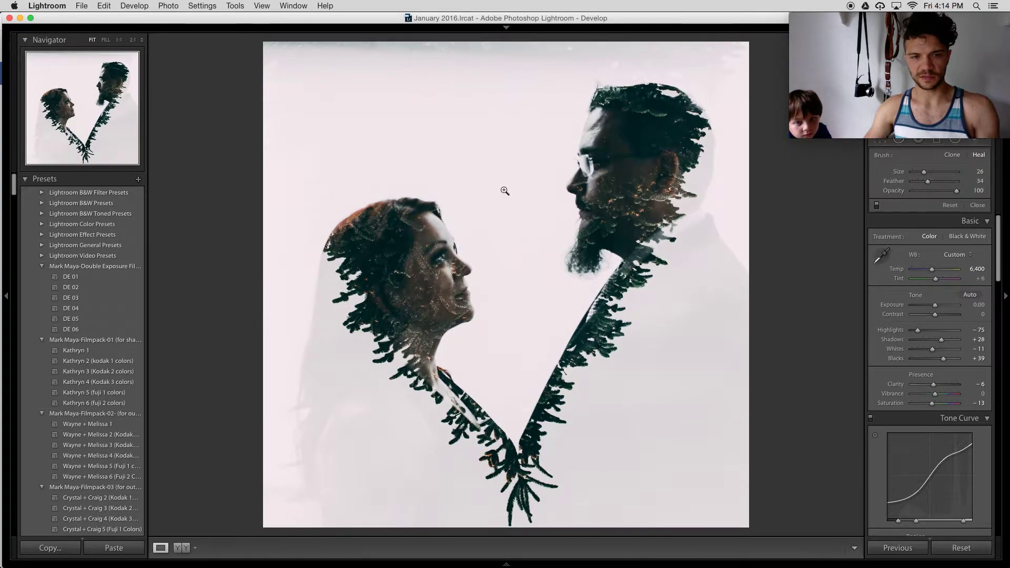
key(q)
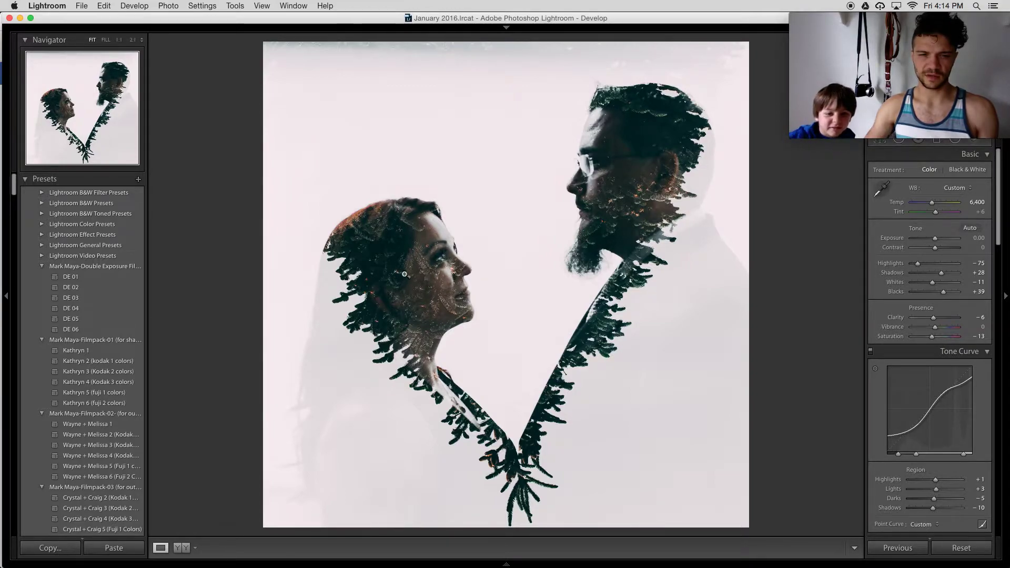
- Heal the foliage edge below the woman's hair at size 26 and the orange cluster on her neck at size 31, ending on the whole photo
click(434, 352)
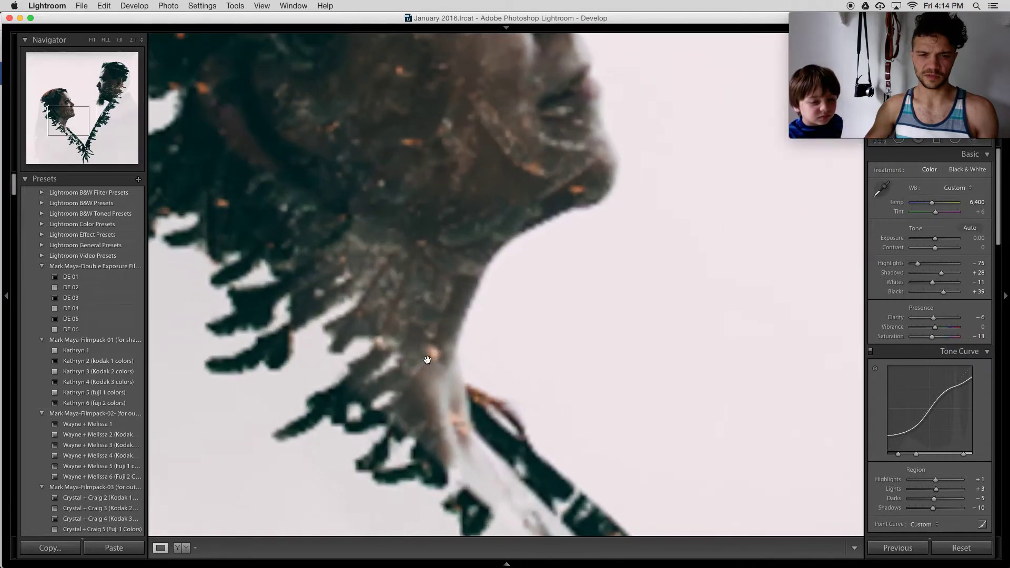
key(q)
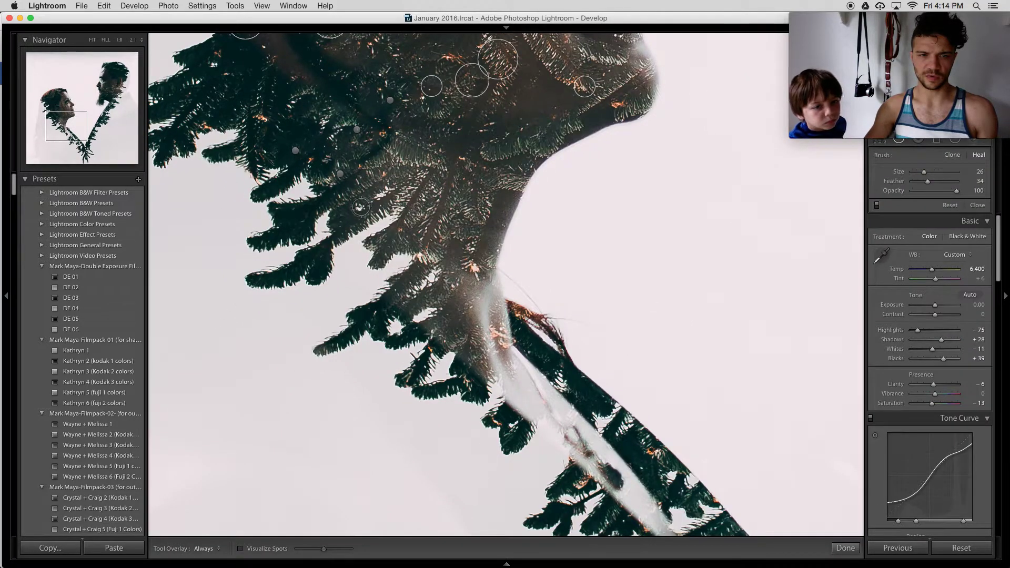
click(360, 207)
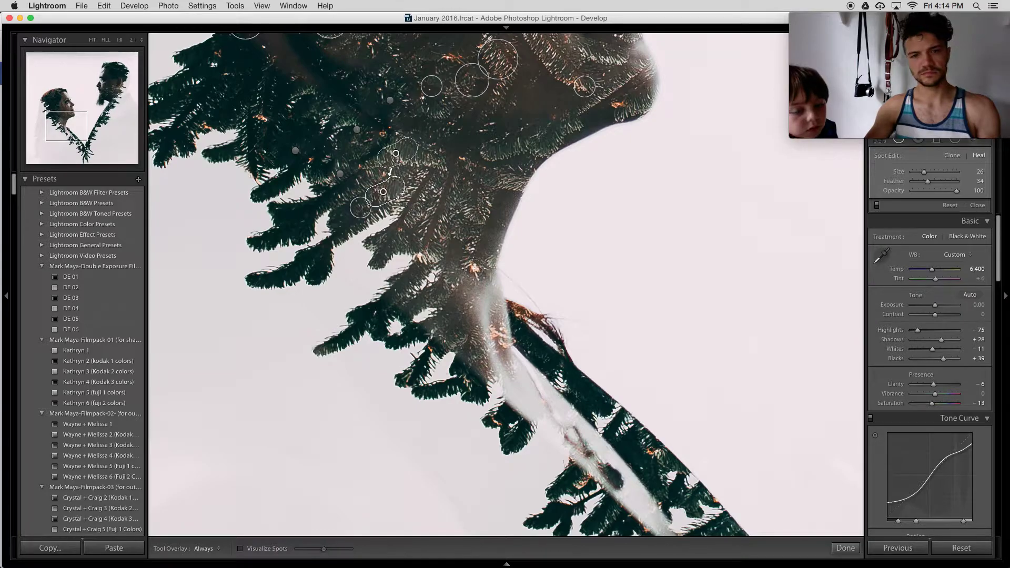
click(474, 267)
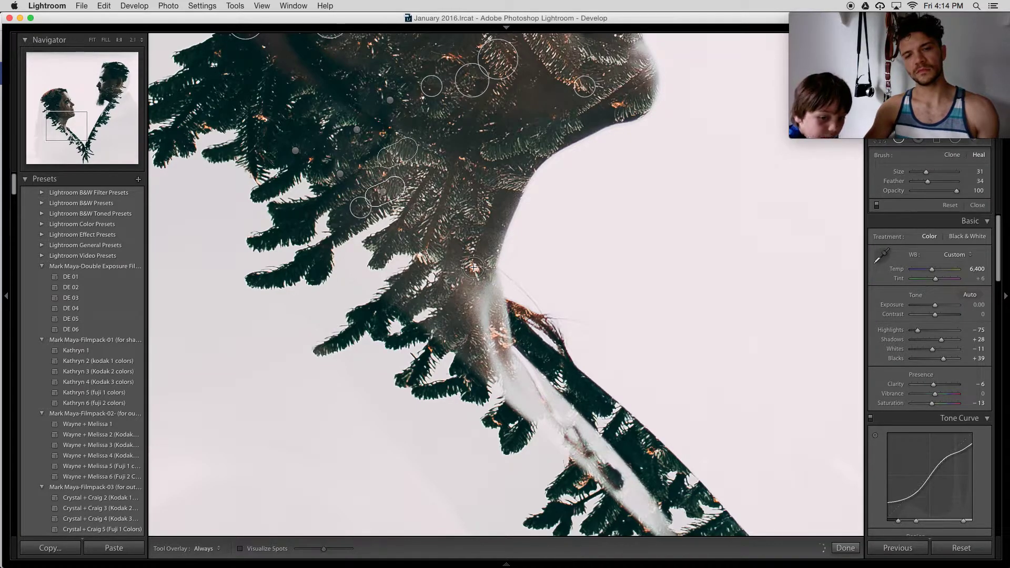
click(473, 267)
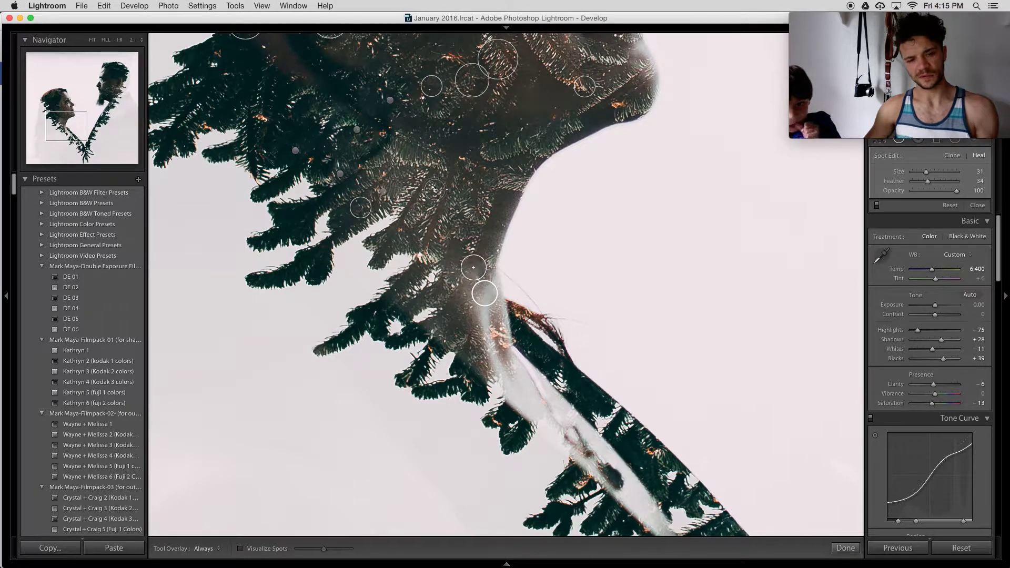
key(z)
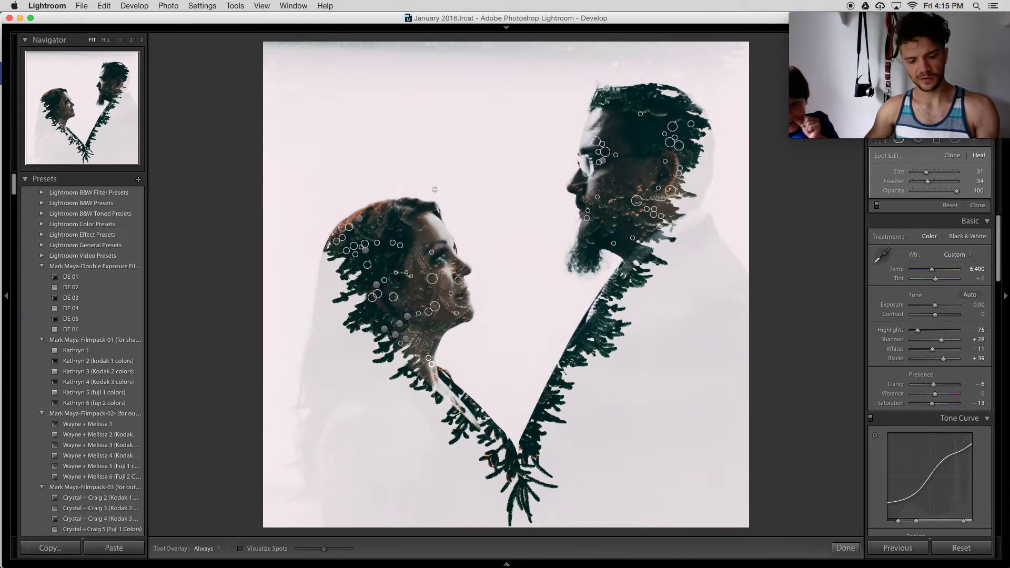
key(q)
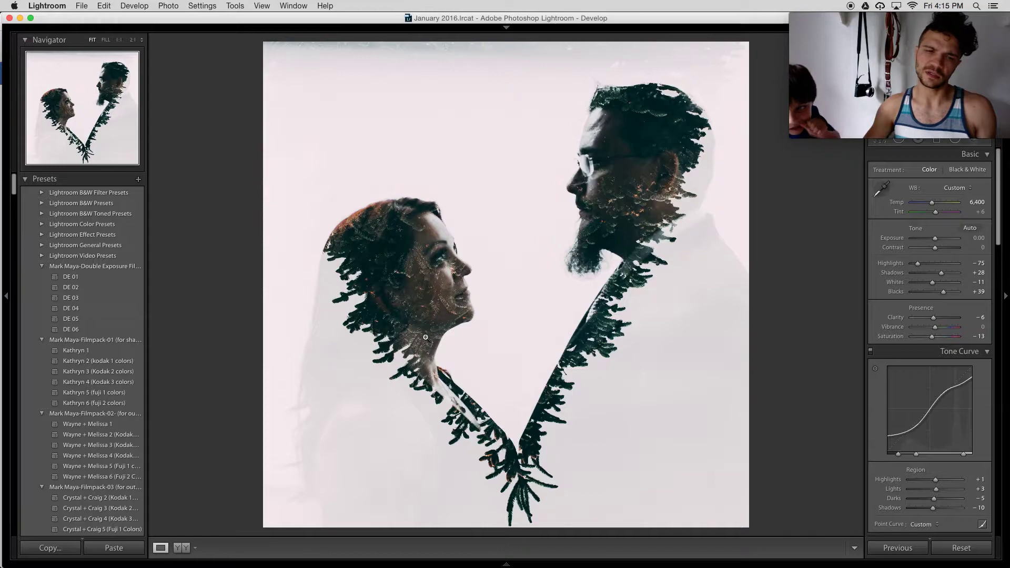
- Heal the two bright gaps in the foliage beside the woman's neck at size 31, using one spot and one short diagonal stroke
click(417, 362)
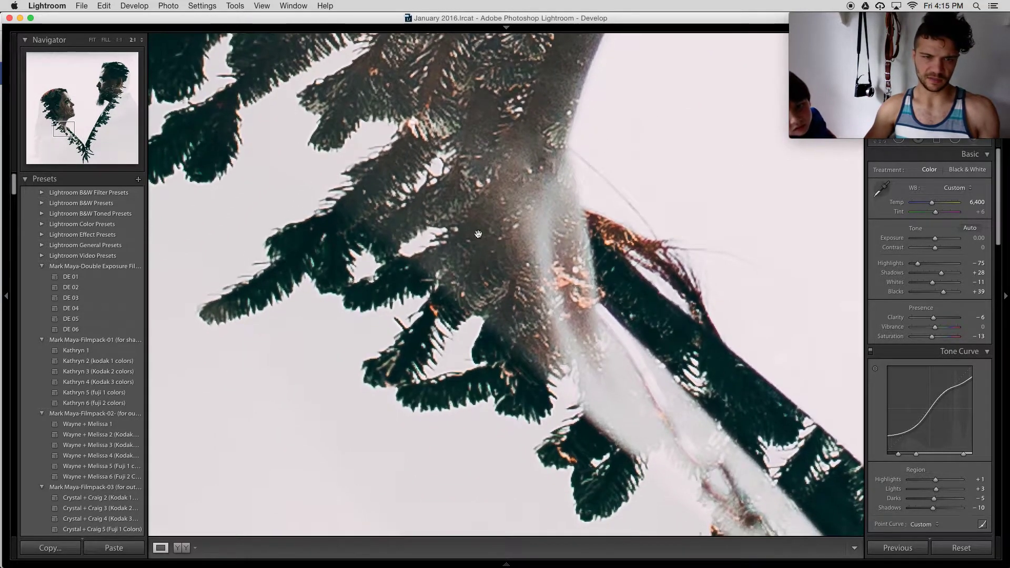
key(w)
key(q)
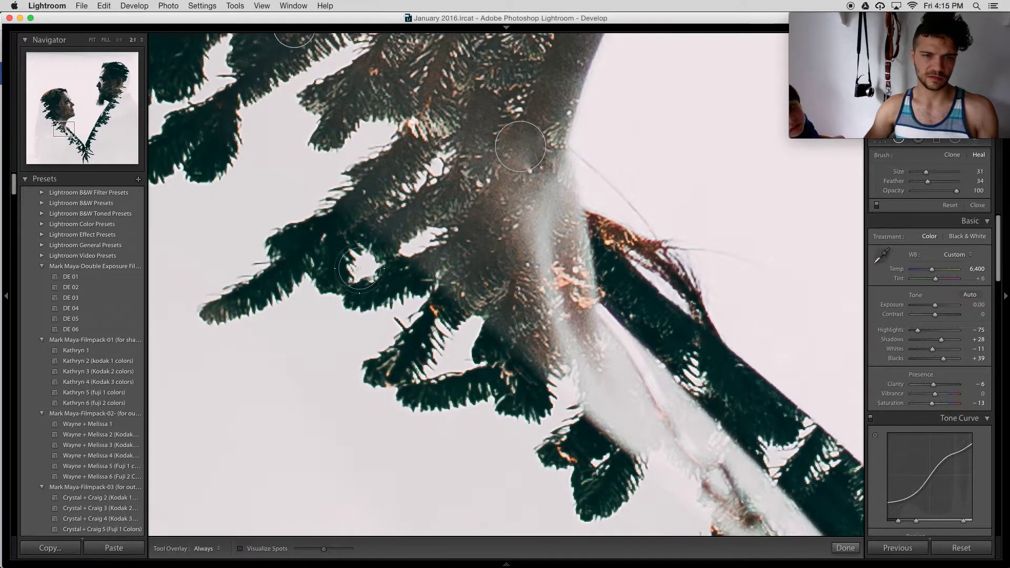
click(414, 246)
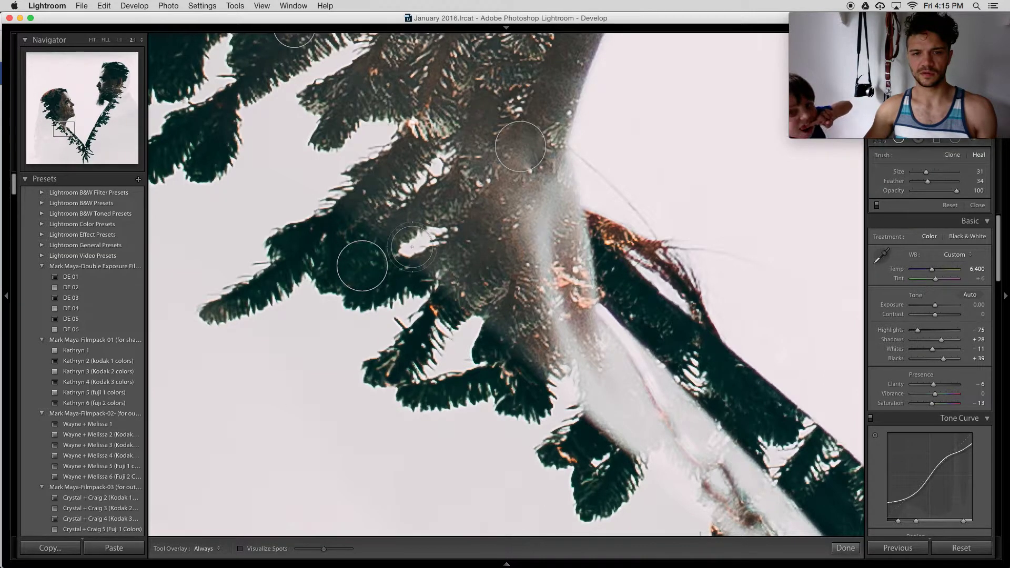
drag(451, 221, 441, 214)
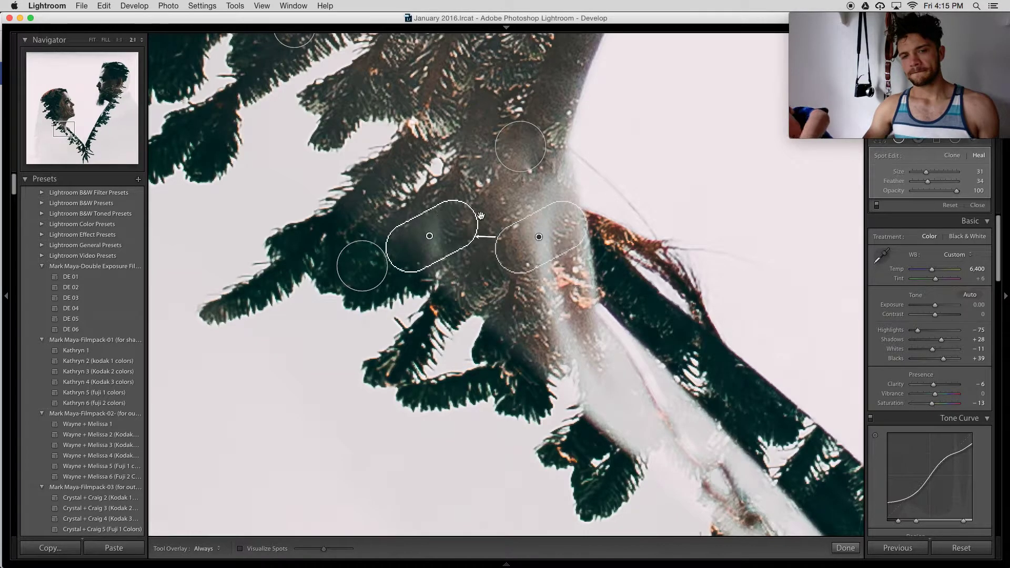
- Check the diagonal neck repair without the overlay, and move its sampling source to the foliage just below it
key(q)
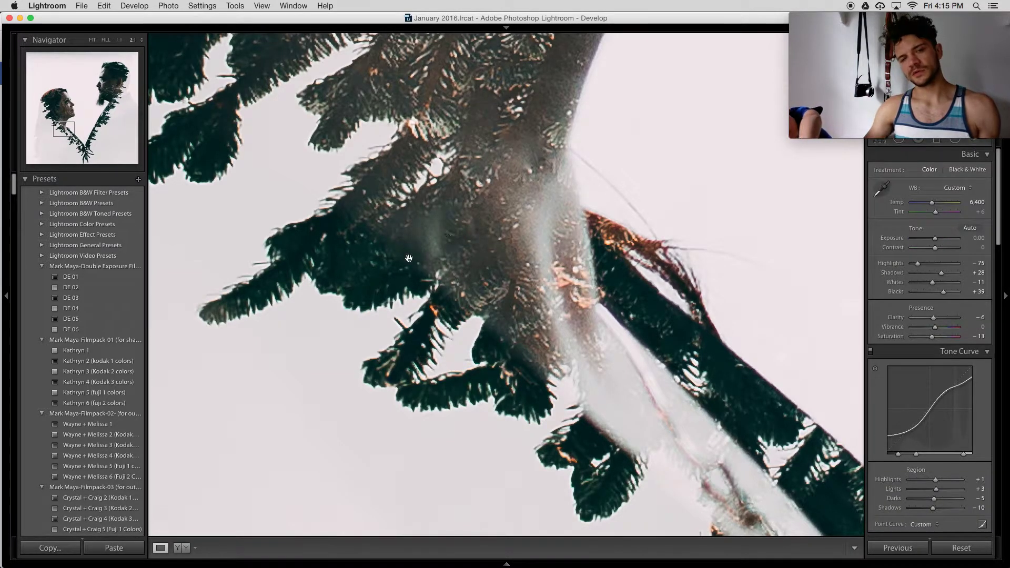
key(q)
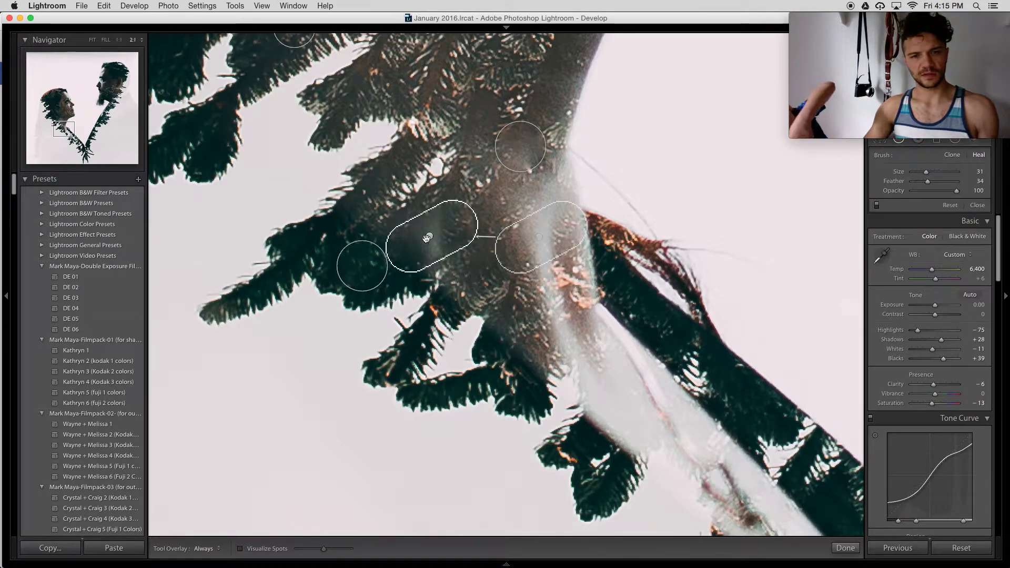
click(429, 236)
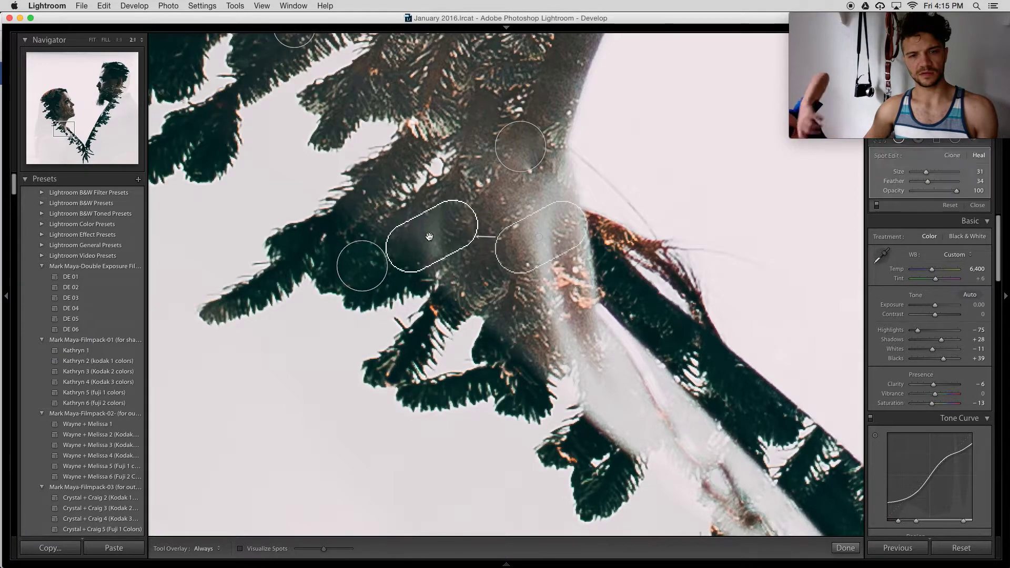
click(480, 275)
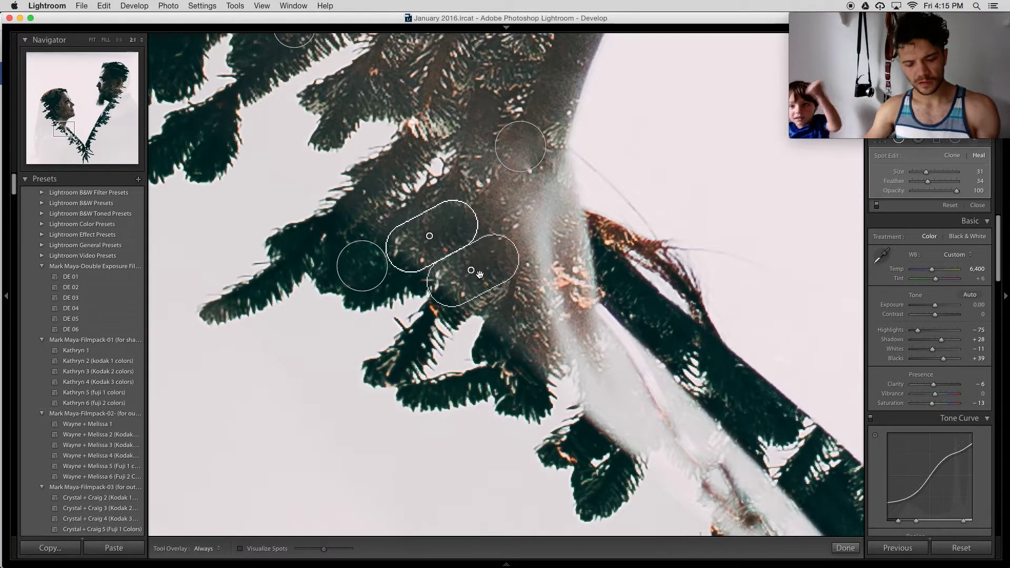
- Compare the neck foliage before and after the edits without the spot overlay, and return to the whole photo
key(q)
key(backslash)
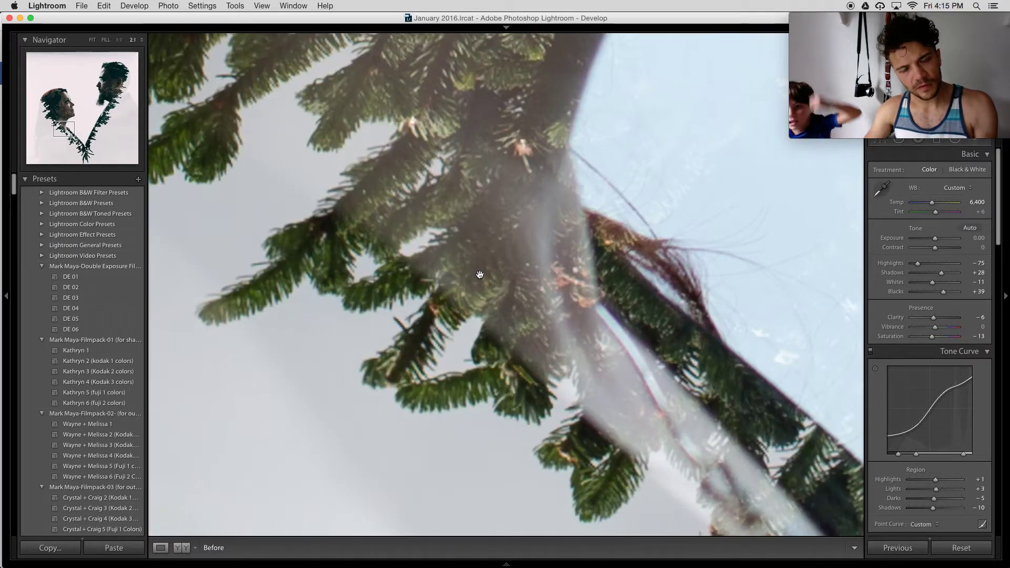
key(backslash)
key(backslash)
key(backslash)
key(backslash)
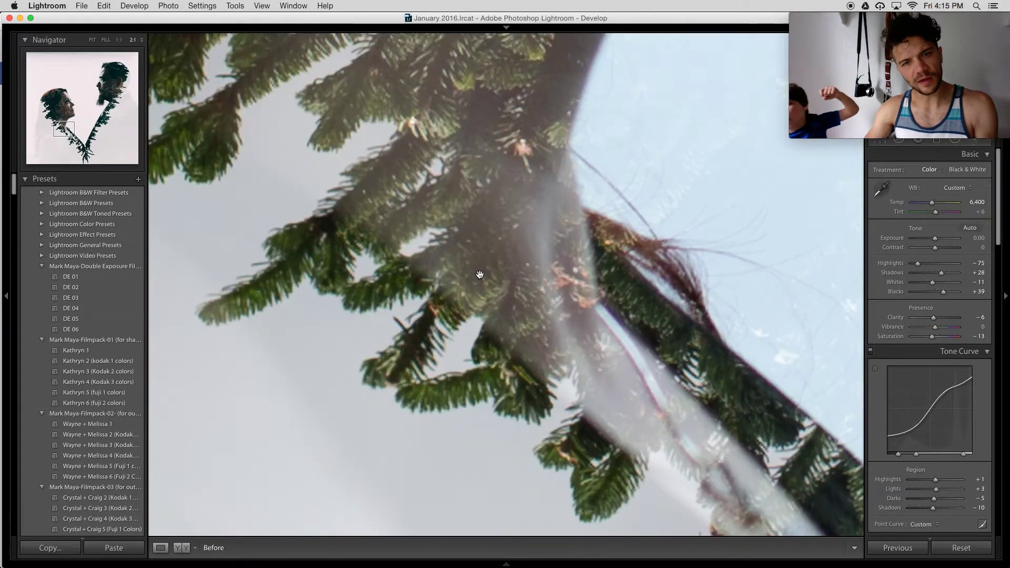
key(backslash)
key(backslash)
key(backslash)
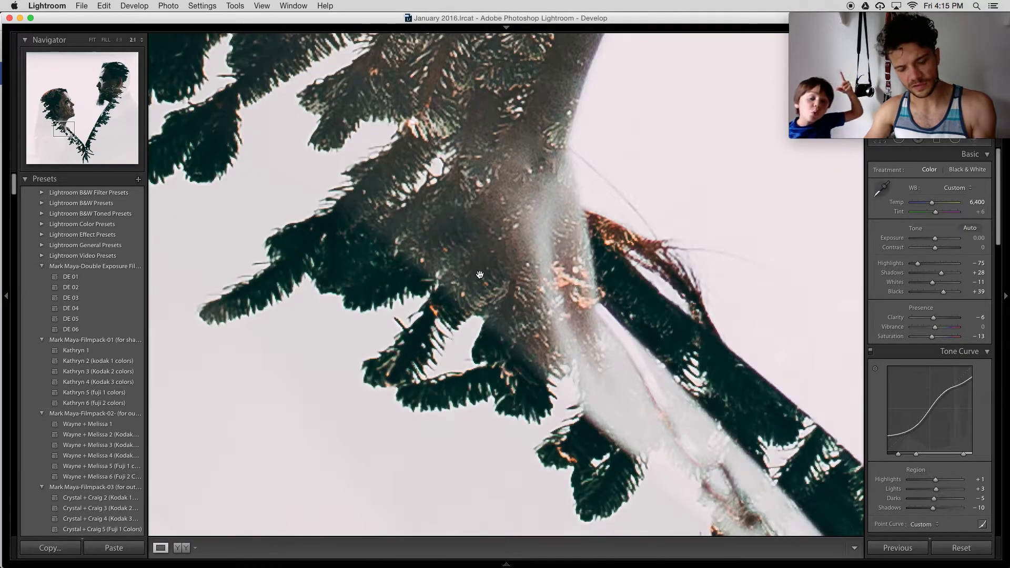
click(479, 274)
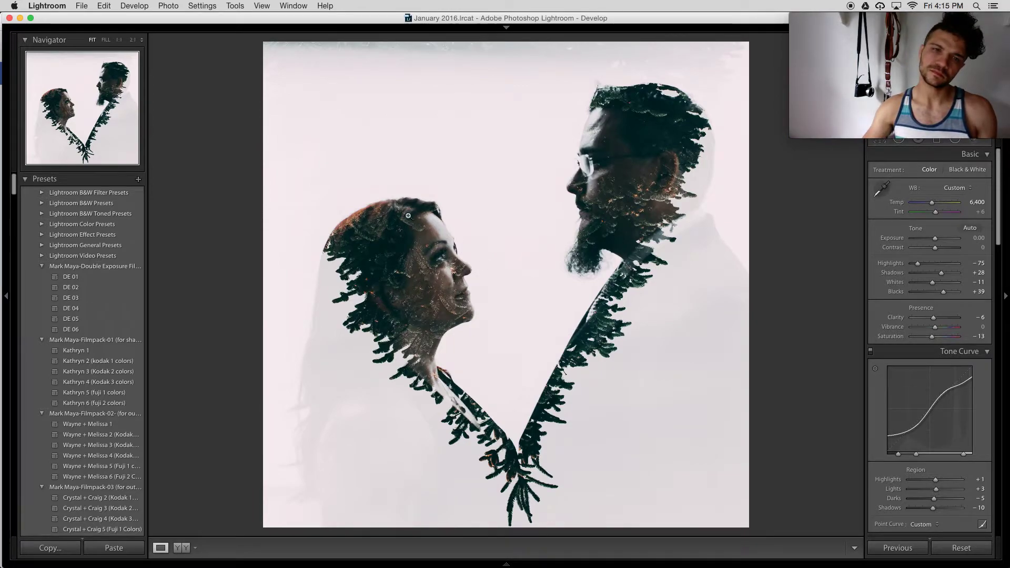
- Heal the bright specks in the foliage above the woman's ear with a long size 31 stroke, and view the whole photo without the overlay
click(400, 276)
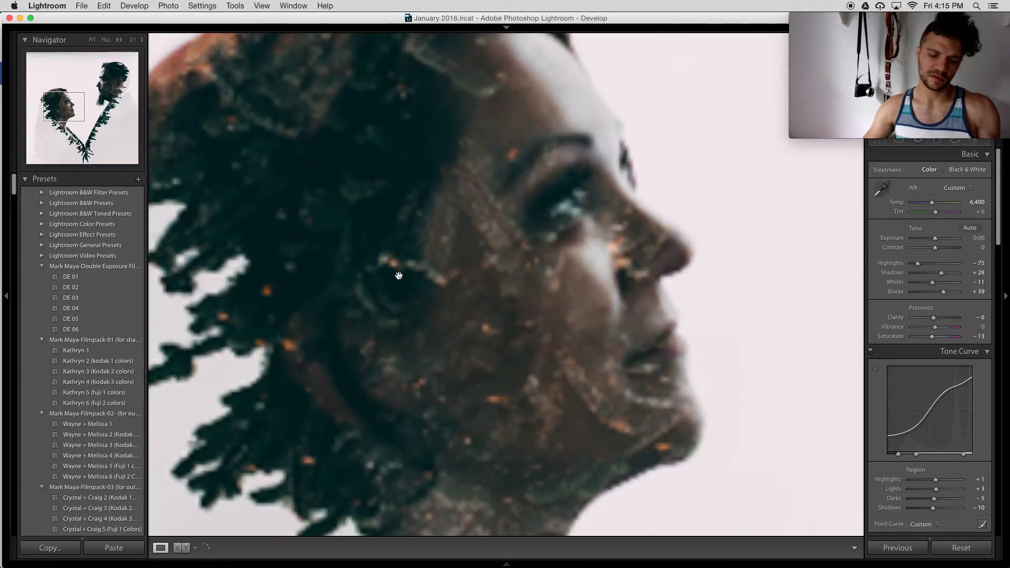
key(super+equal)
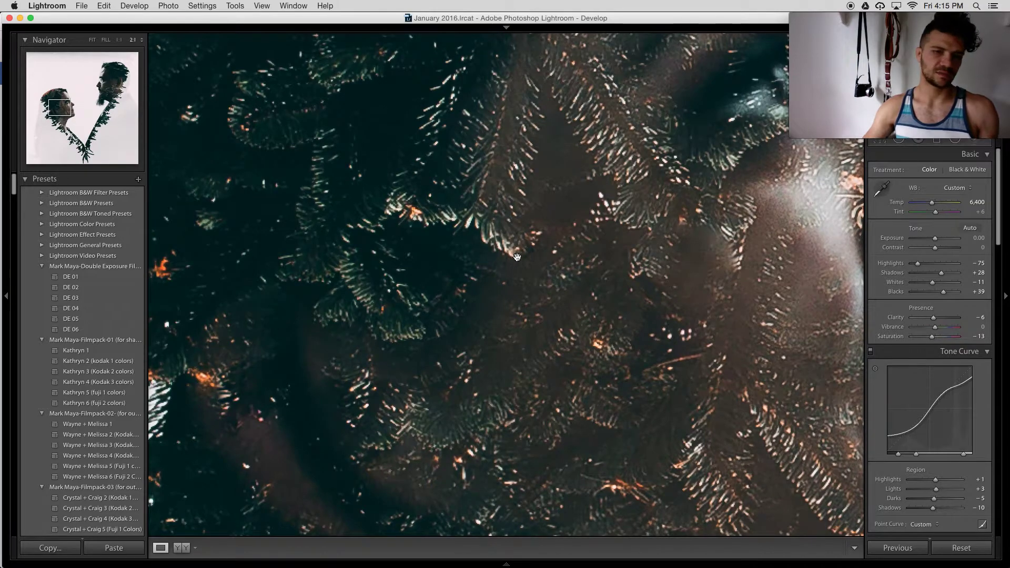
key(q)
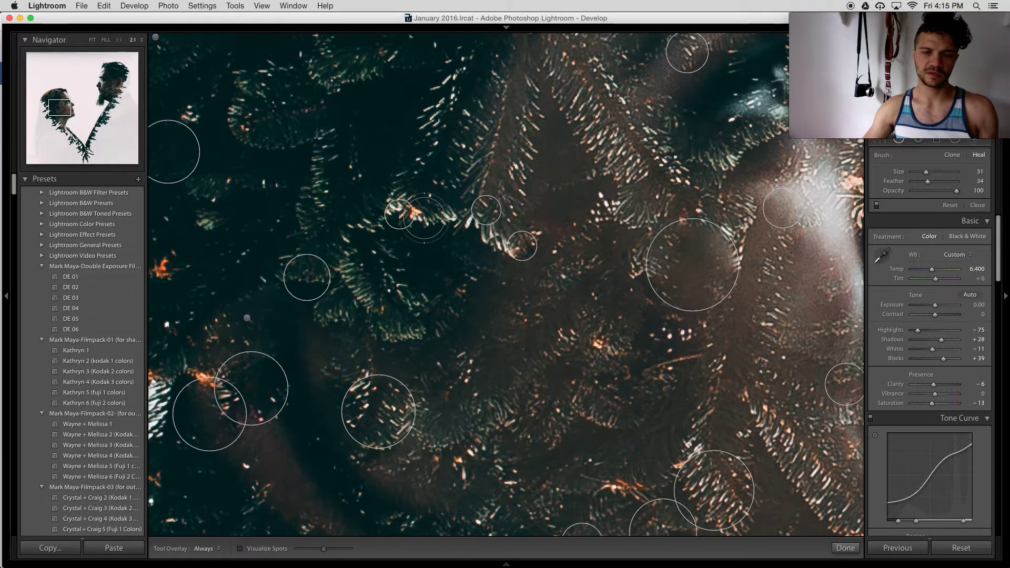
click(424, 218)
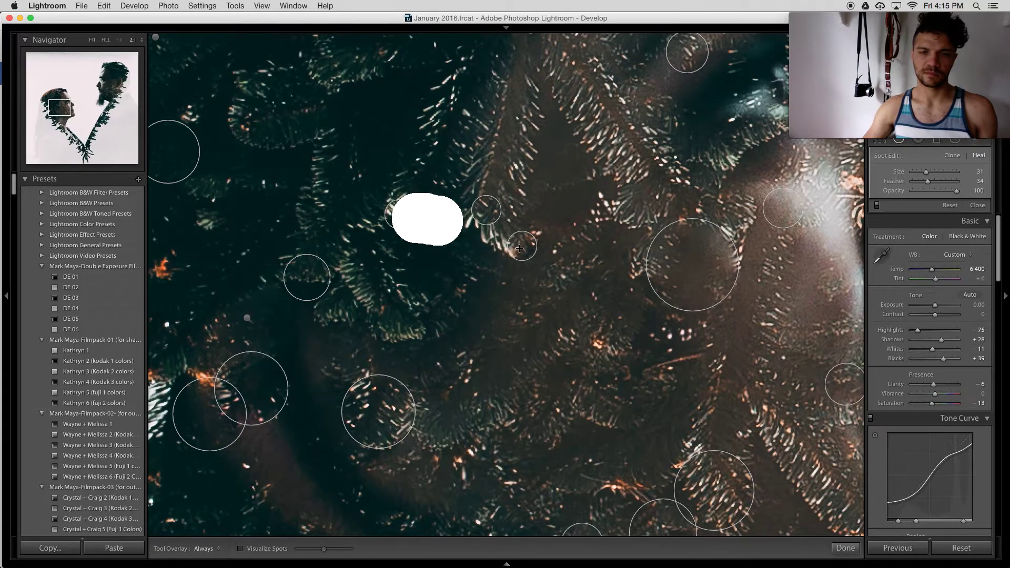
drag(519, 249, 519, 249)
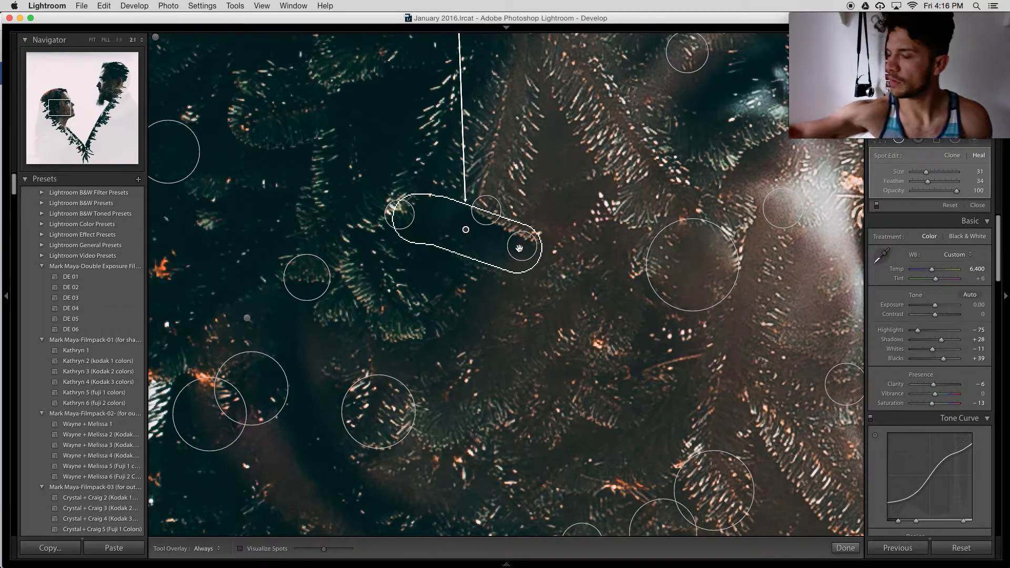
key(z)
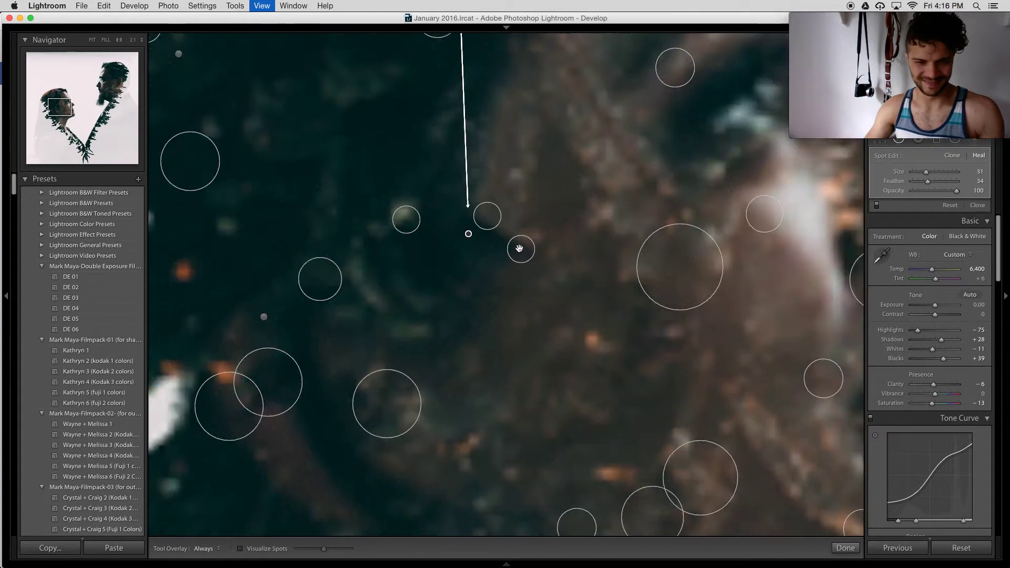
key(q)
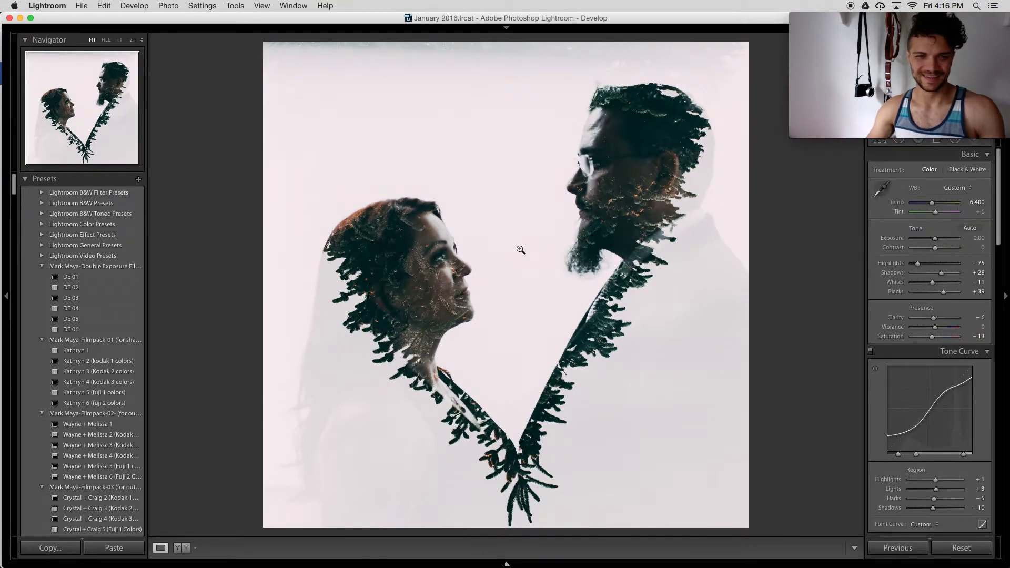
- Heal the remaining speck above the woman's ear with a short size 31 stroke, and close Spot Removal
click(391, 274)
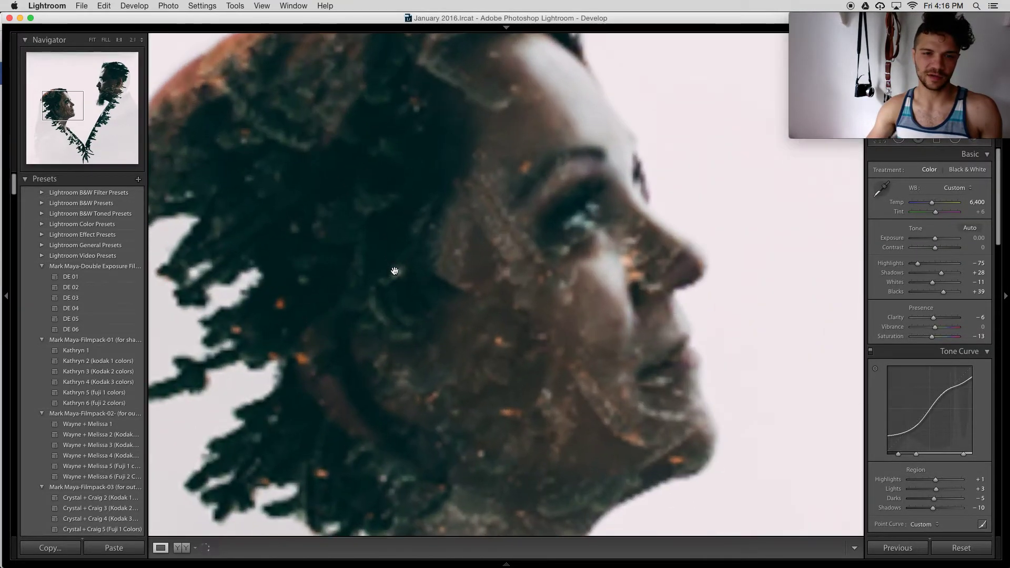
key(q)
click(396, 271)
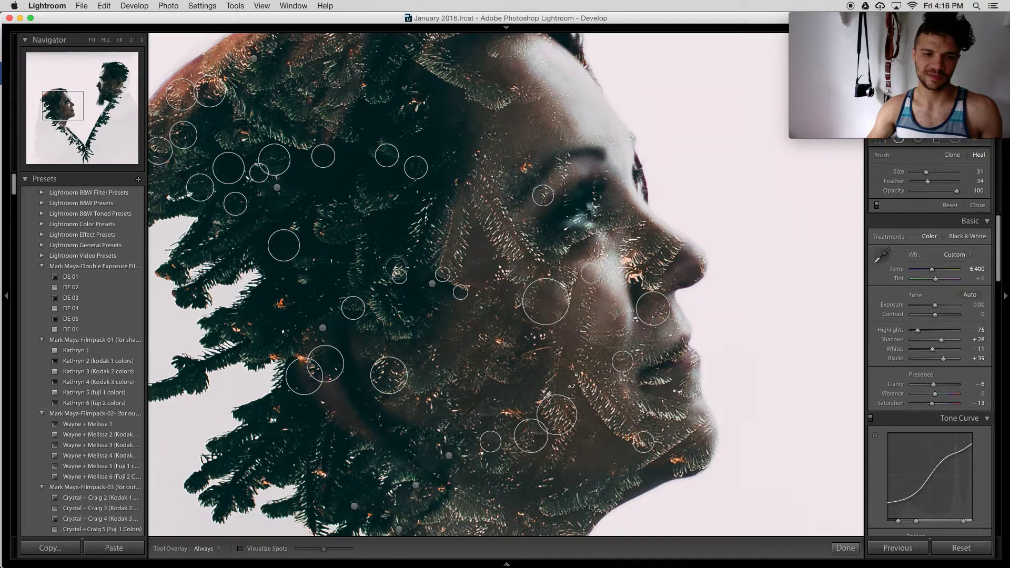
drag(401, 279, 401, 278)
key(q)
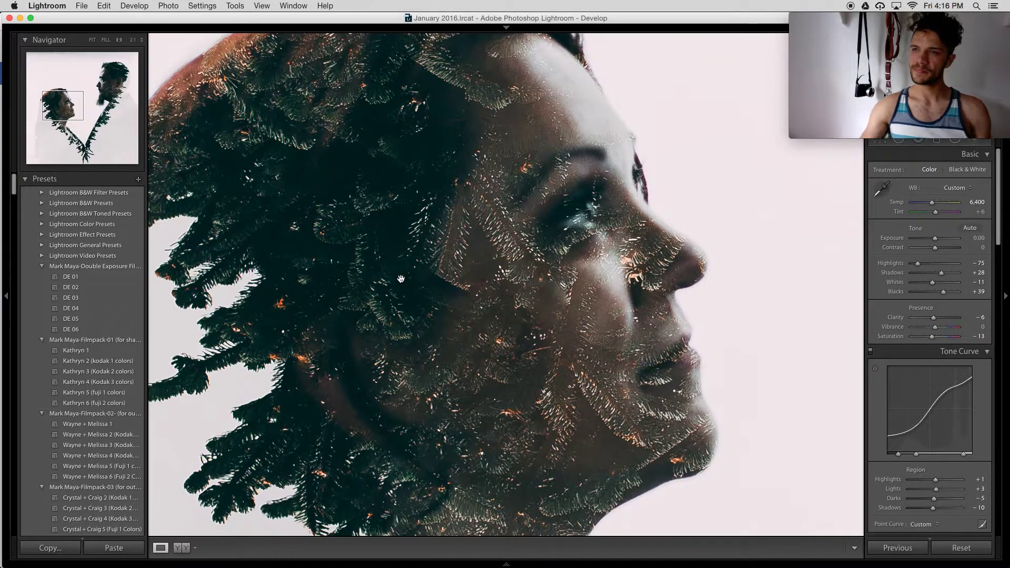
- Heal one speck in the back of the woman's hair and one above her temple at size 31, and view the whole photo
key(q)
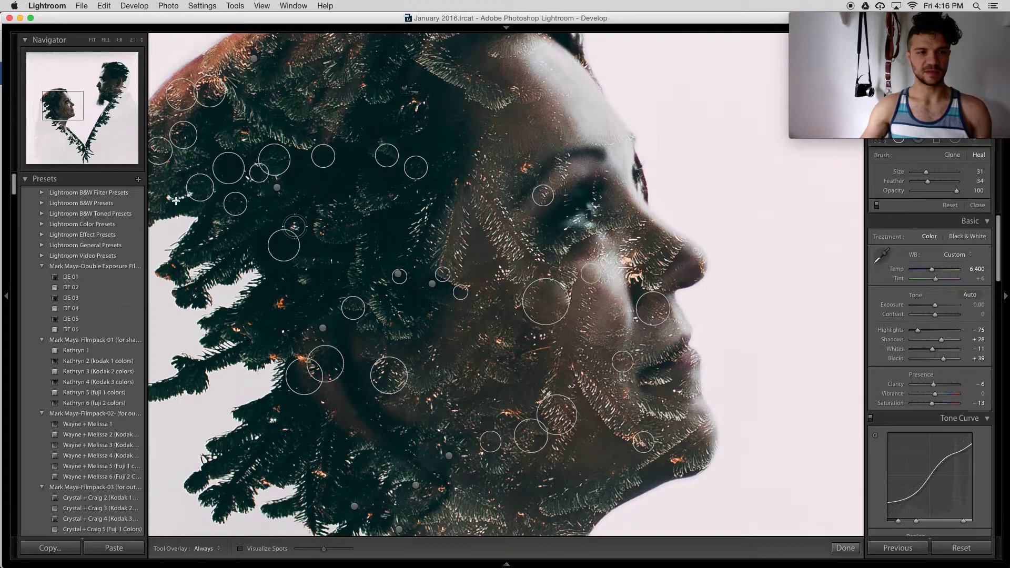
click(295, 227)
click(419, 104)
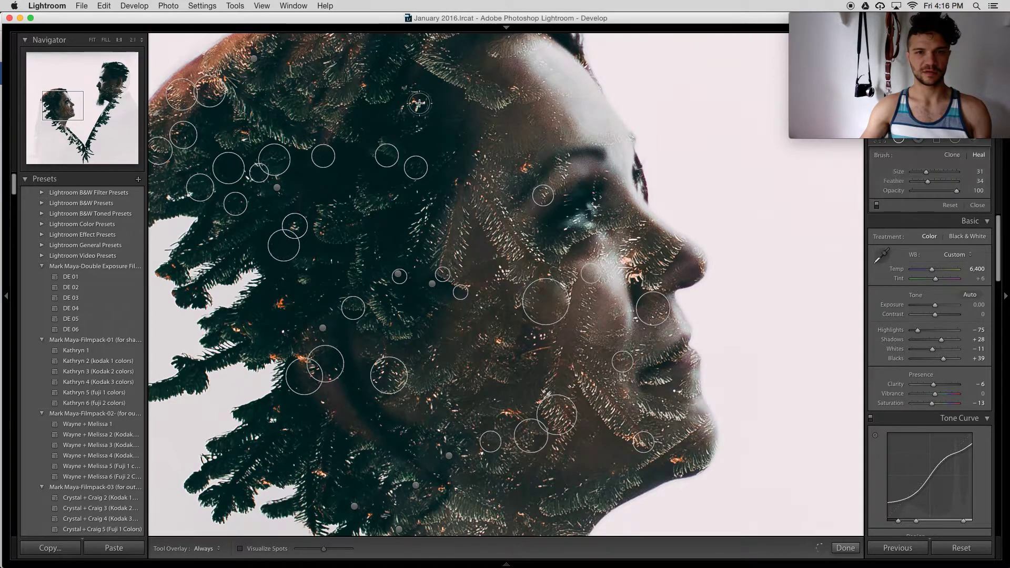
key(q)
click(419, 103)
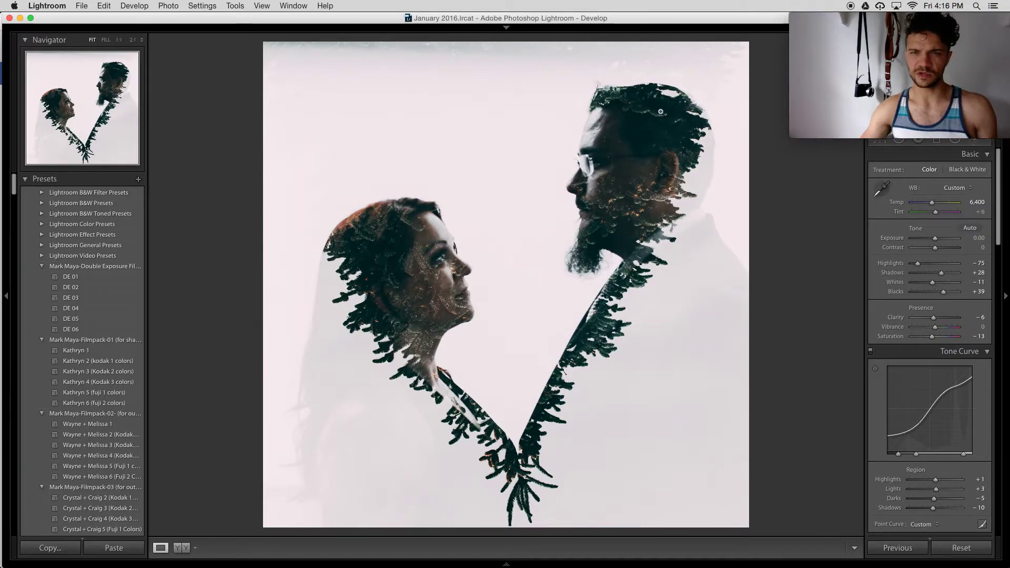
- Compare the whole photo before and after the edits several times, ending on the edited version
key(backslash)
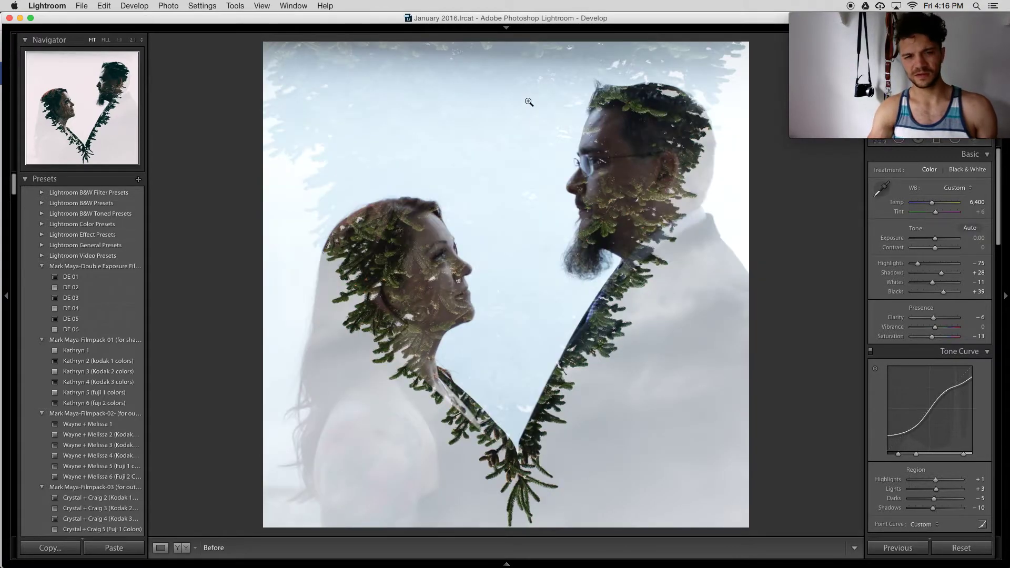
key(backslash)
key(backslash)
key(backslash)
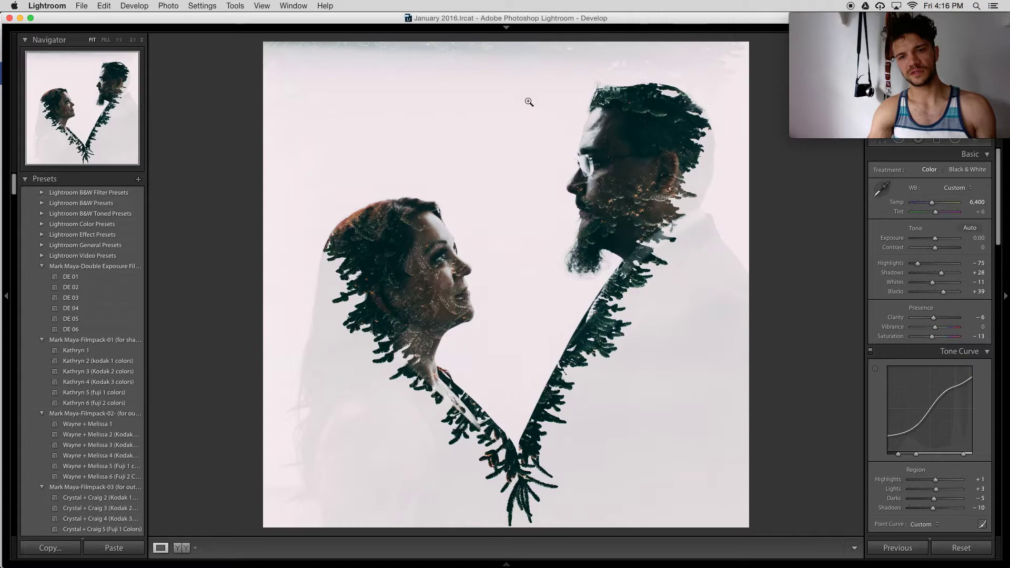
key(backslash)
key(backslash)
key(backslash)
key(backslash)
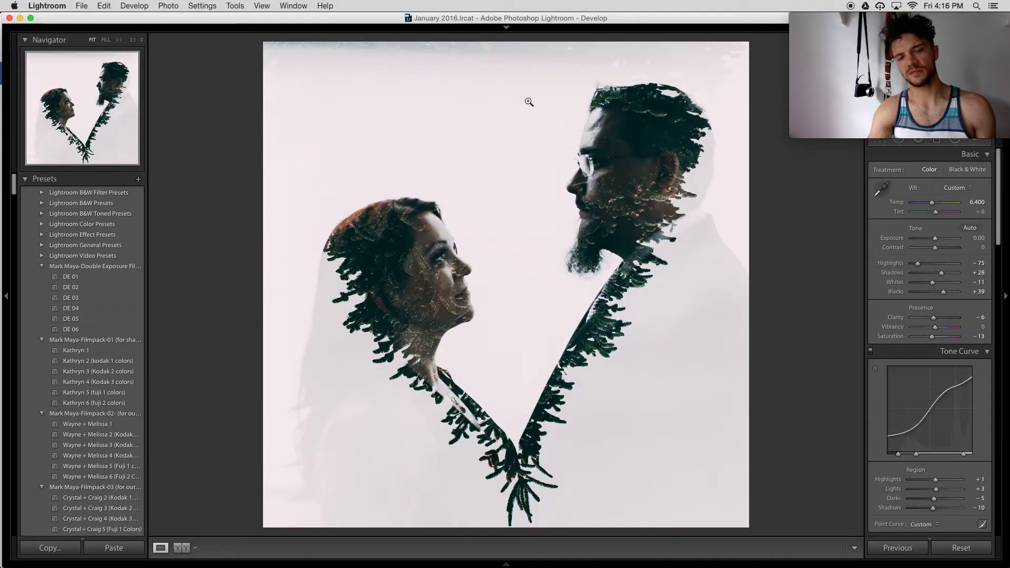
key(backslash)
key(backslash)
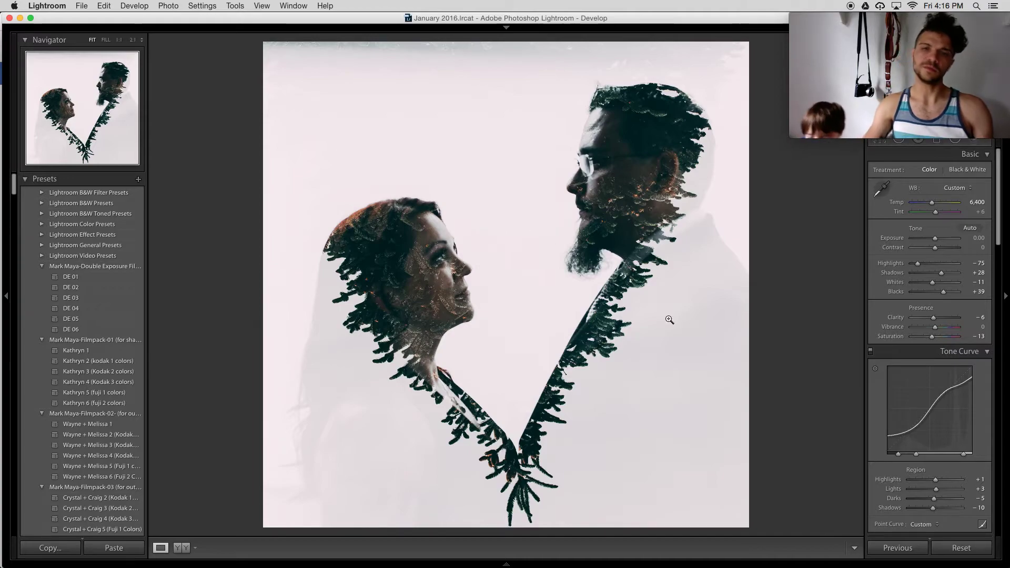
- Try a brighter exposure of up to +0.80 on the whole photo, and bring it back down to 0
key(equal)
key(equal)
key(equal)
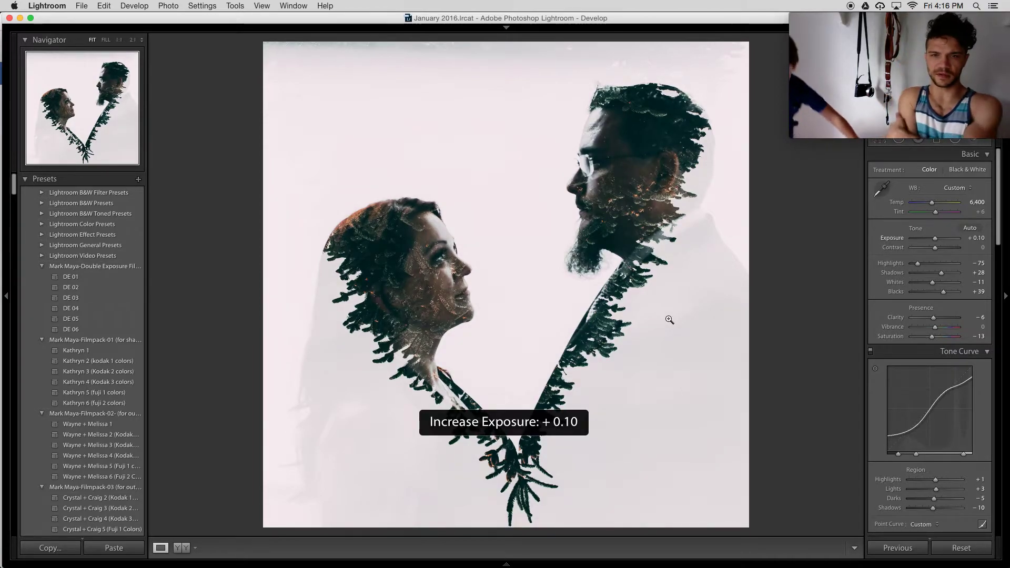
key(equal)
key(equal)
key(equal)
key(equal)
key(equal)
key(equal)
key(equal)
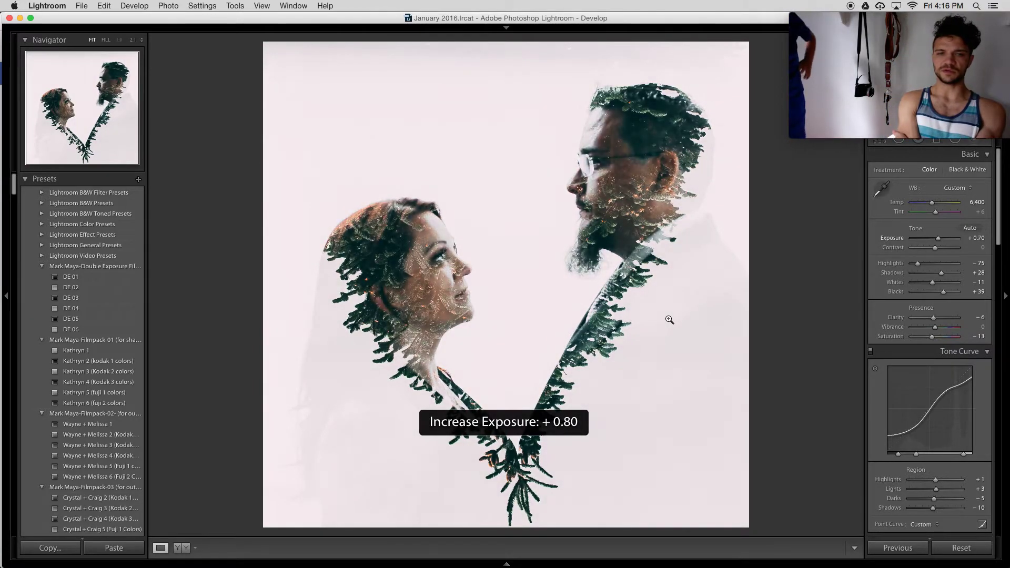
key(minus)
key(minus)
key(minus)
key(minus)
key(minus)
key(minus)
key(minus)
key(minus)
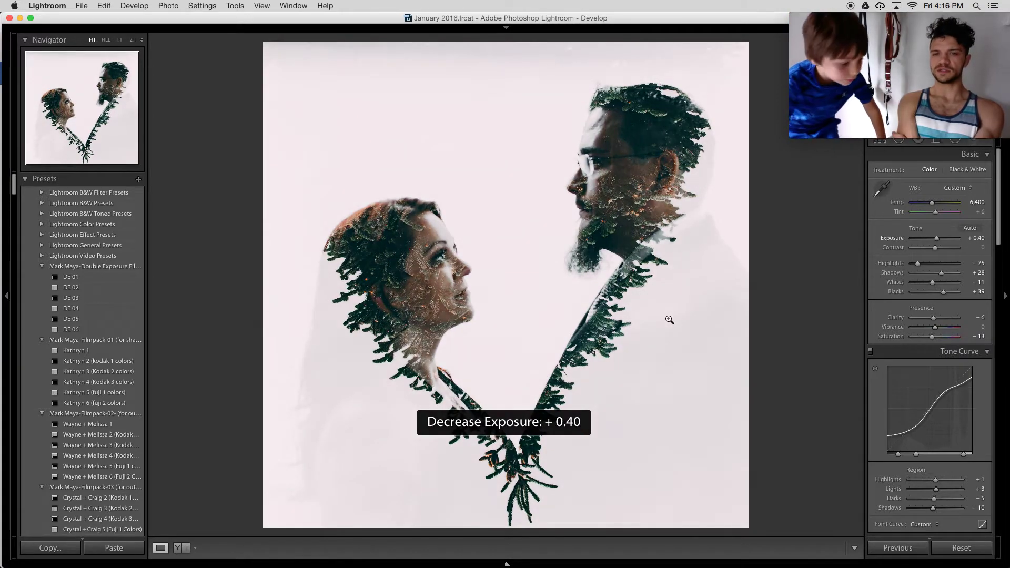
key(minus)
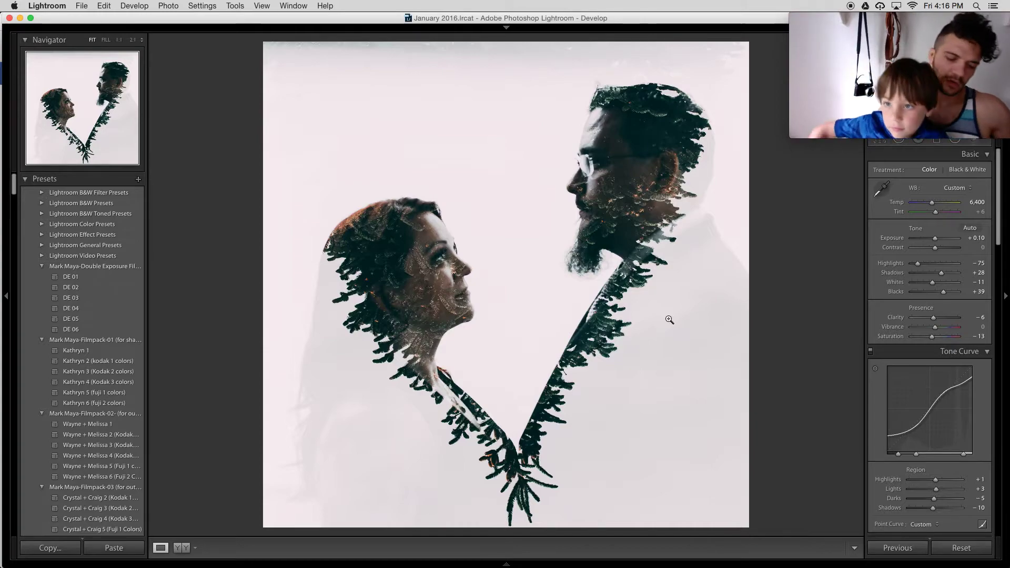
key(minus)
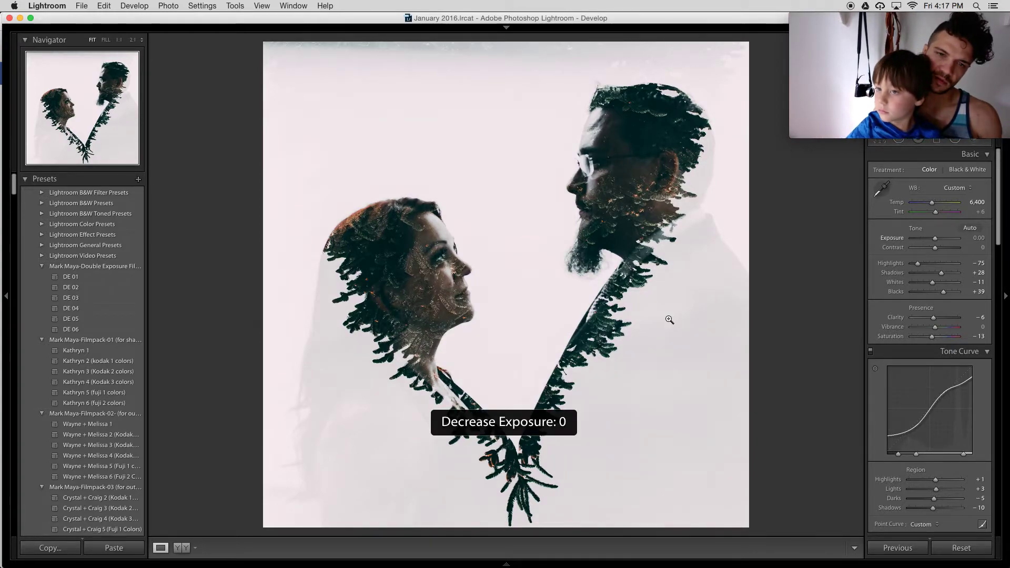
- Set the photo's exposure to +0.10, trying +0.20 for comparison
key(equal)
key(equal)
key(minus)
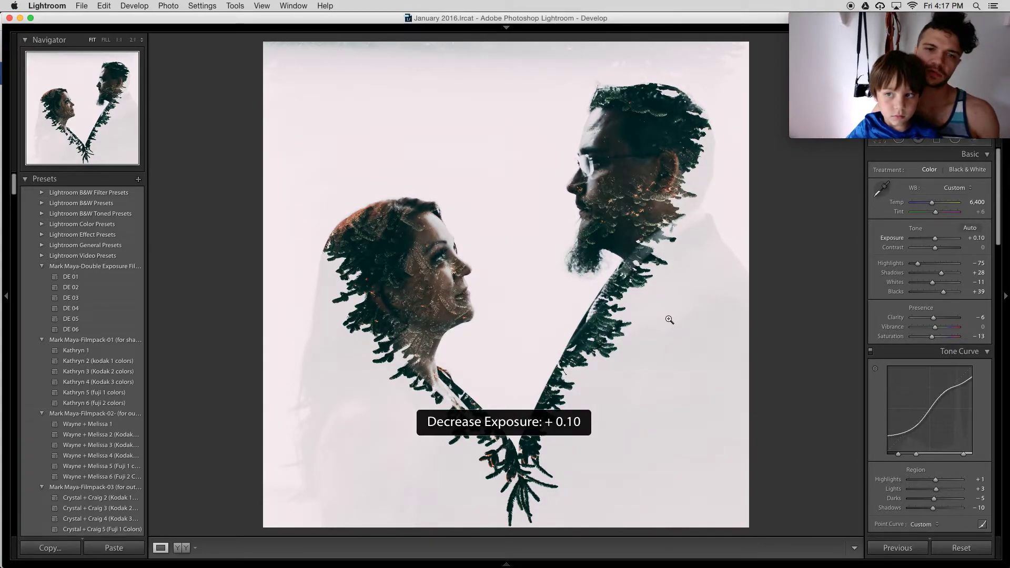
key(equal)
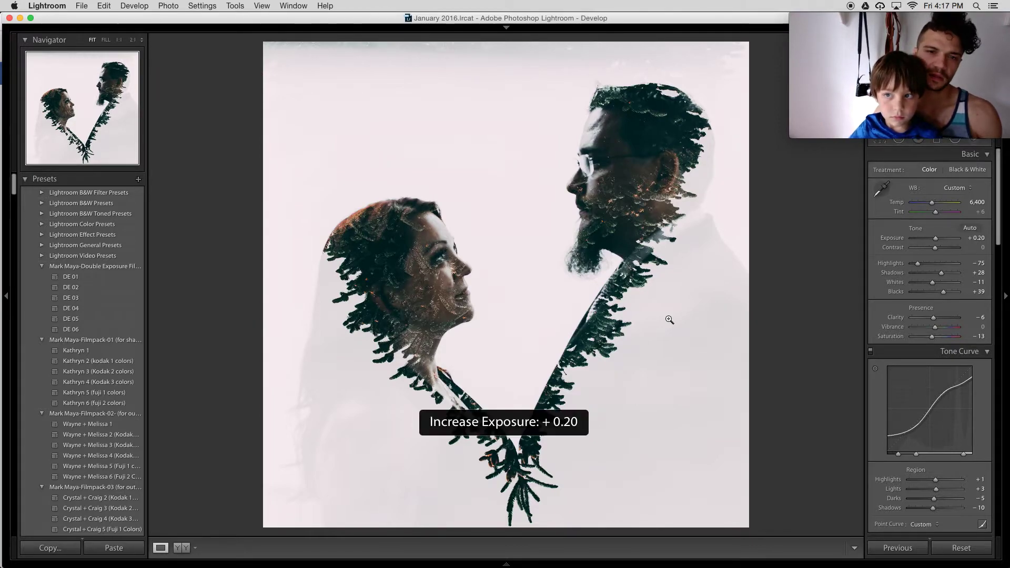
key(minus)
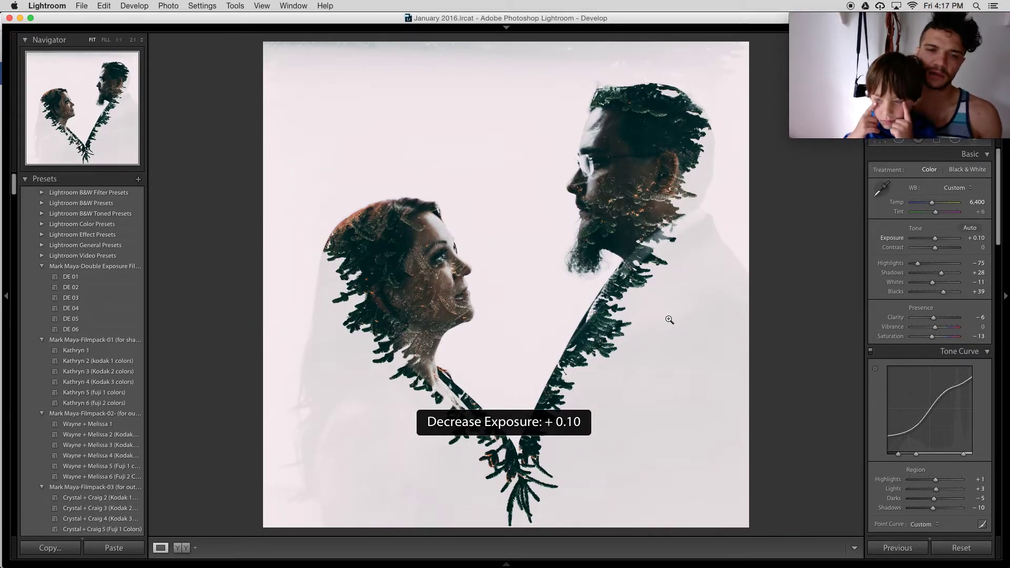
- Compare the slightly brightened photo with its unedited version repeatedly, and return to the edited view
key(backslash)
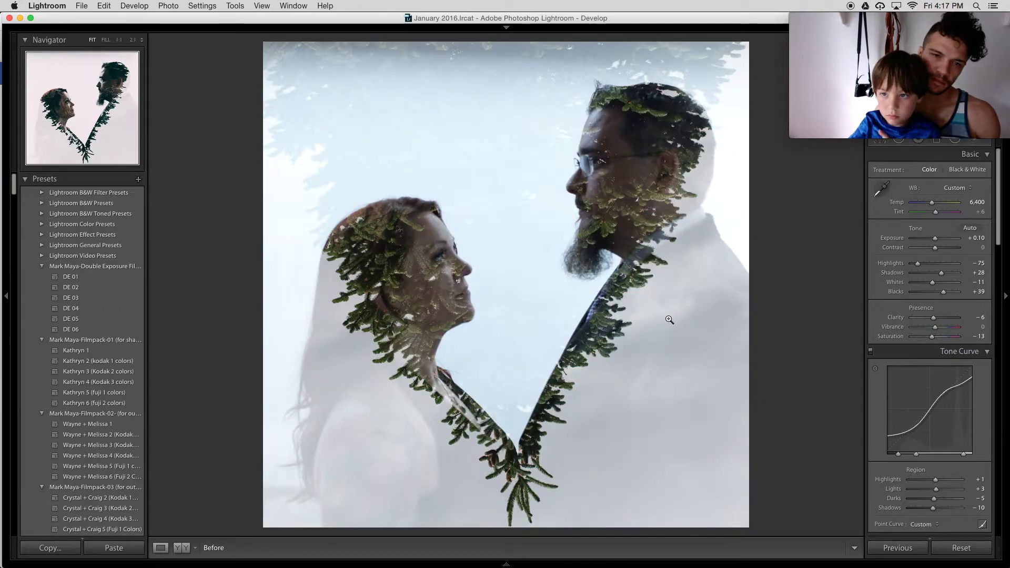
key(backslash)
key(backslash)
key(backslash)
key(backslash)
key(backslash)
key(backslash)
key(backslash)
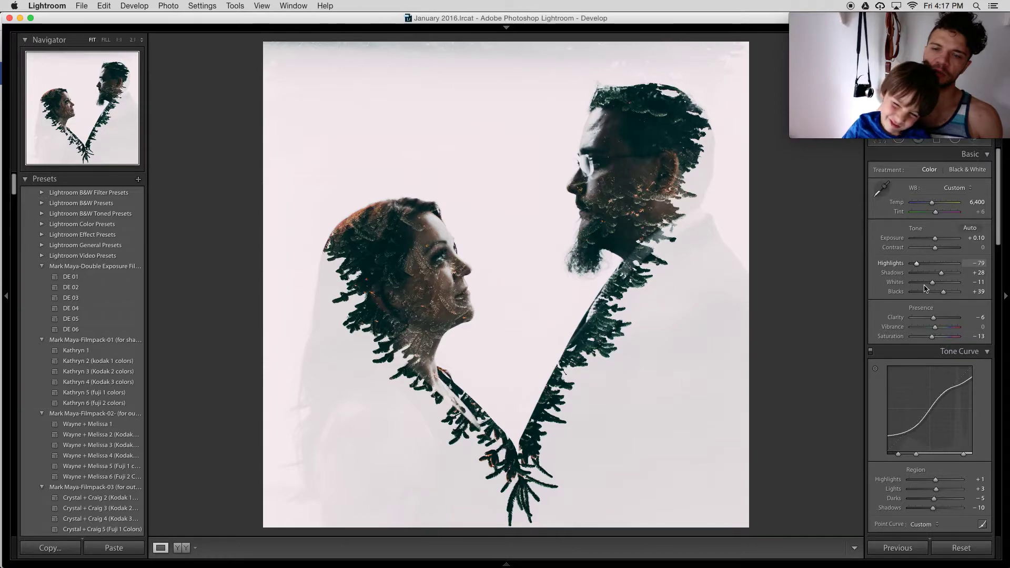
- Set the sharpening to amount 98, radius 2.2, detail 55 and masking 78
scroll(923, 279, down, 10)
scroll(925, 287, down, 10)
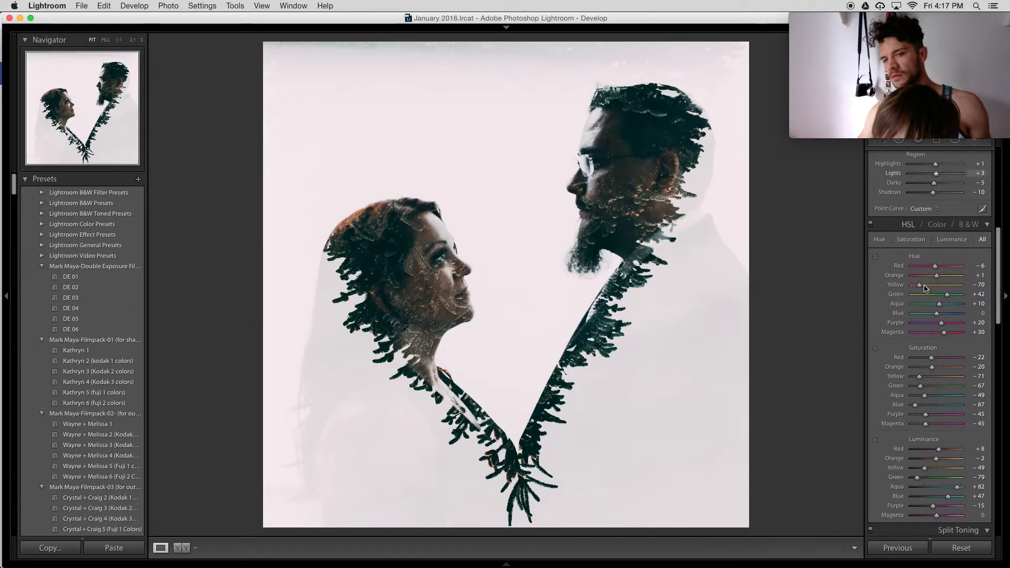
scroll(926, 285, down, 3)
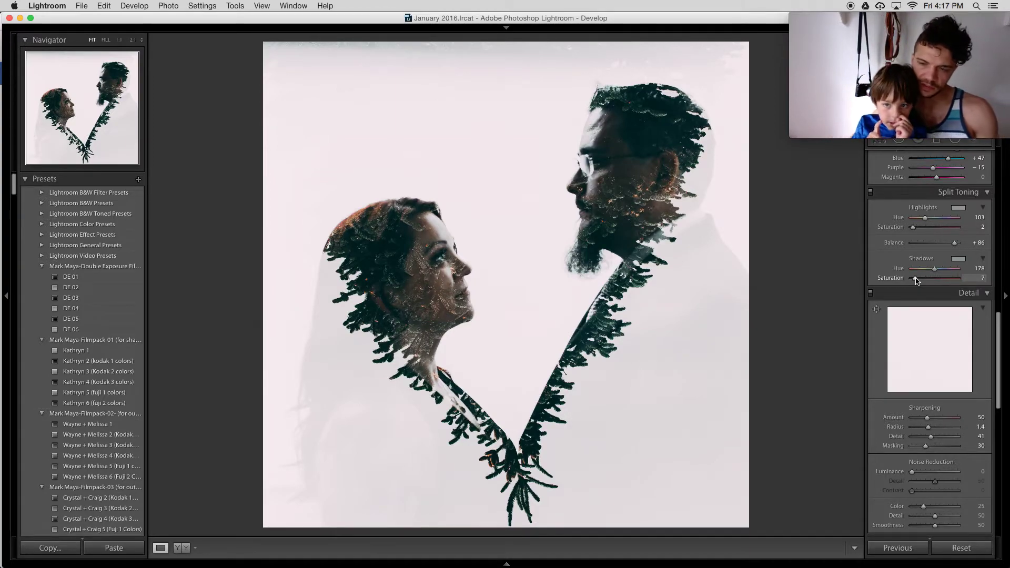
scroll(931, 421, down, 3)
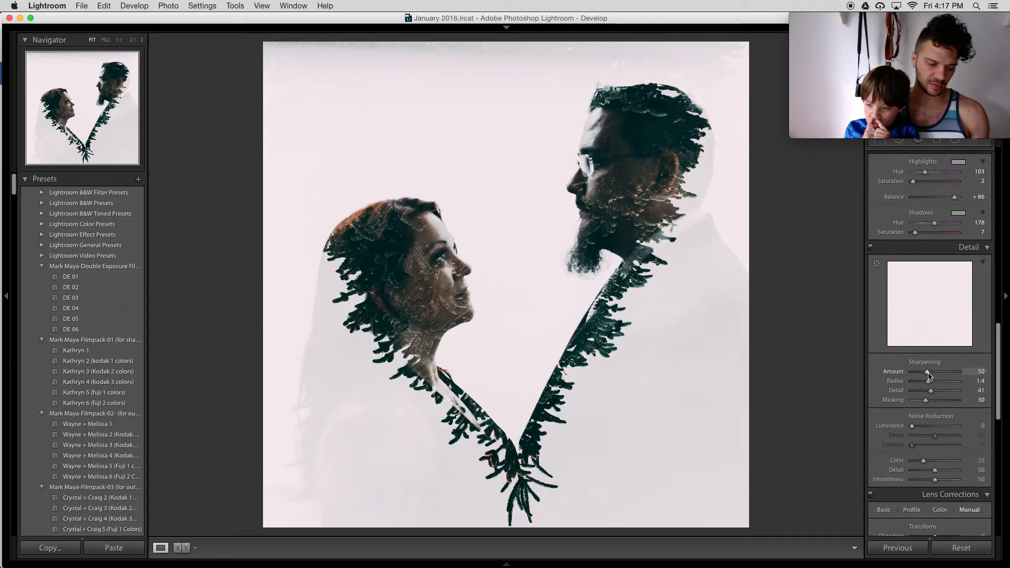
key(alt)
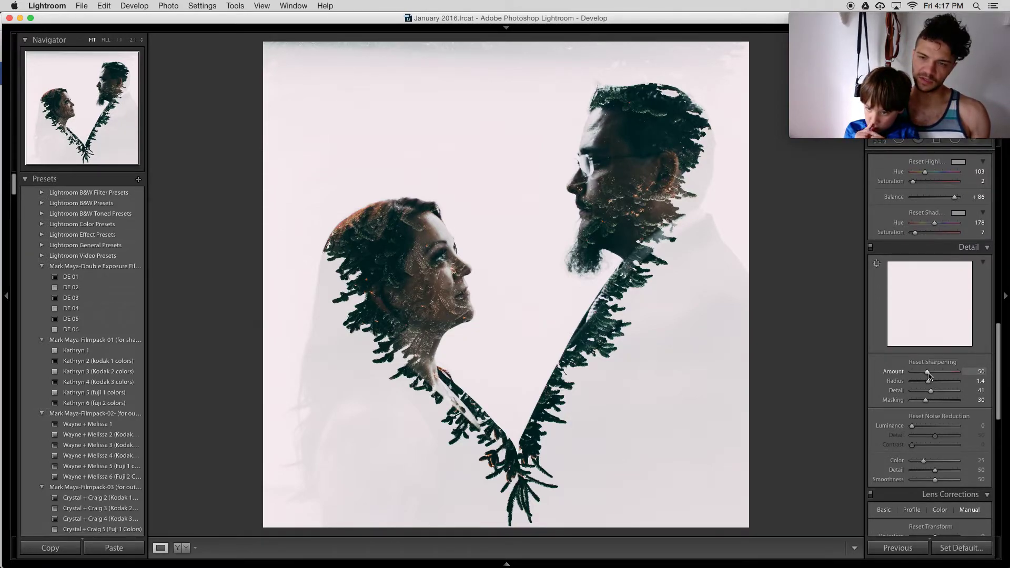
drag(929, 375, 949, 407)
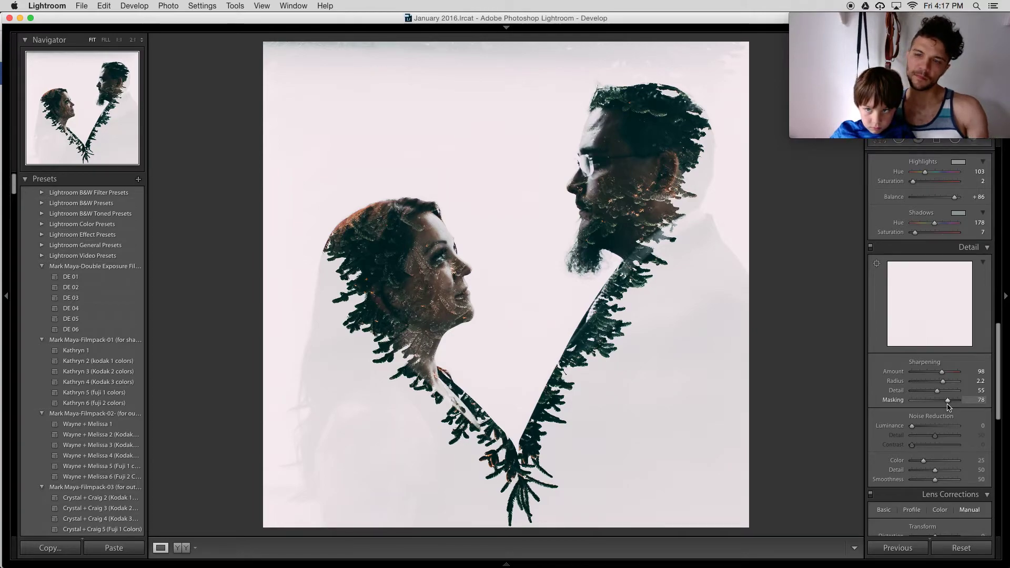
scroll(897, 426, down, 3)
scroll(897, 426, down, 12)
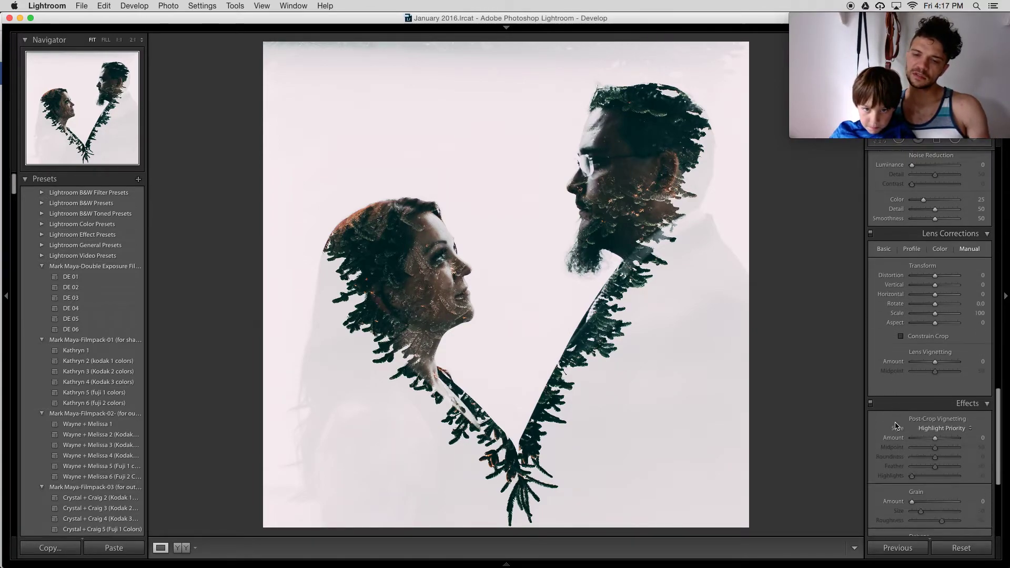
scroll(897, 426, down, 1)
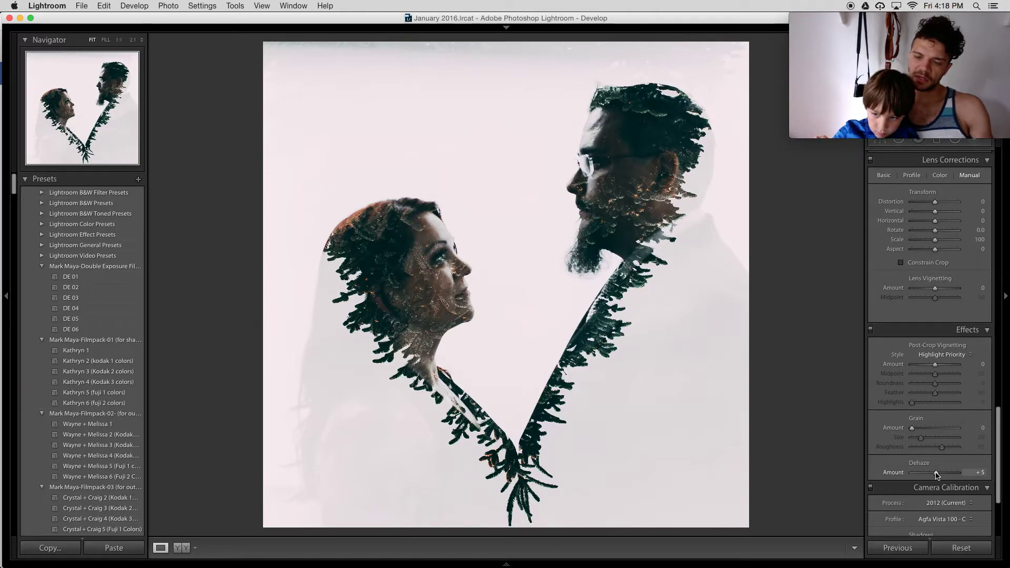
- Shift the photo slightly left inside the 1 x 1 crop frame to centre the couple's heart shape, and apply the crop
key(r)
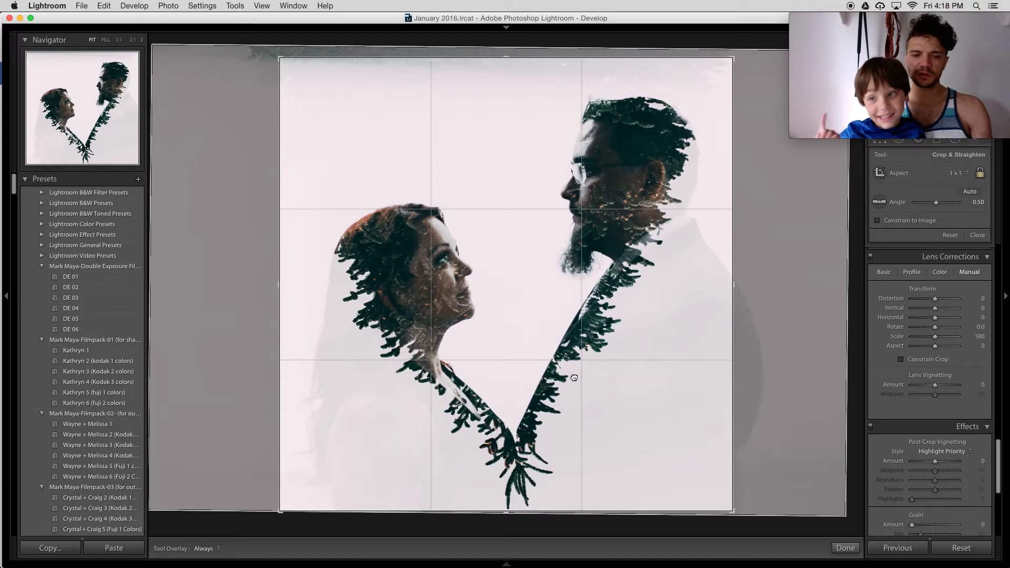
key(r)
key(r)
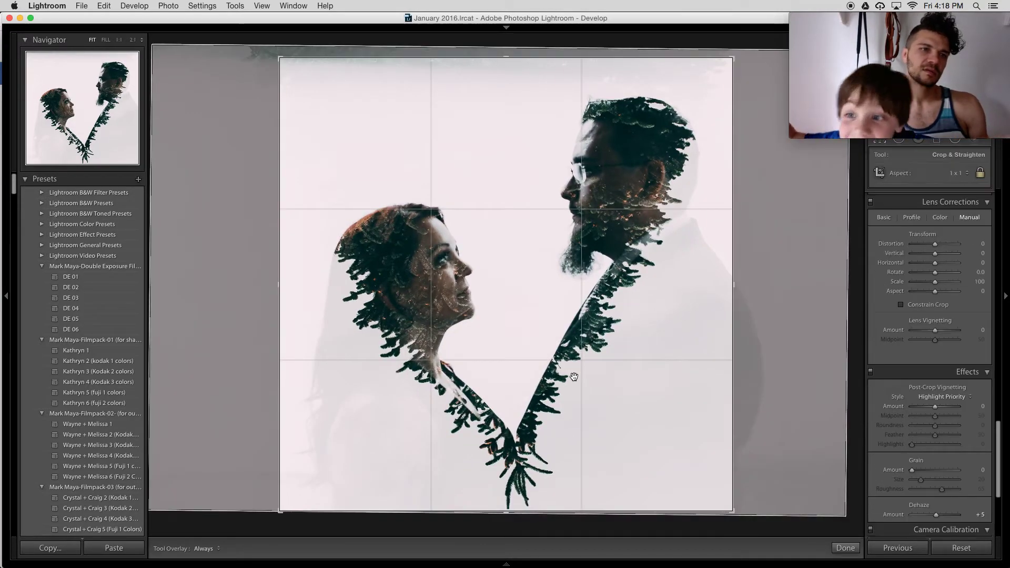
mouse_move(574, 377)
mouse_down()
mouse_move(558, 378)
mouse_move(572, 382)
mouse_move(568, 370)
mouse_up()
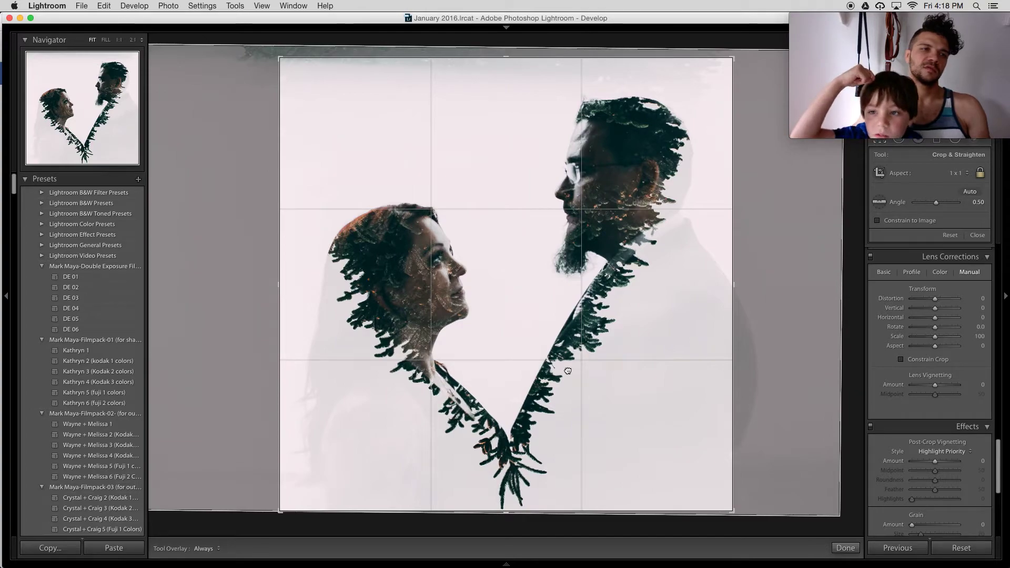
key(Return)
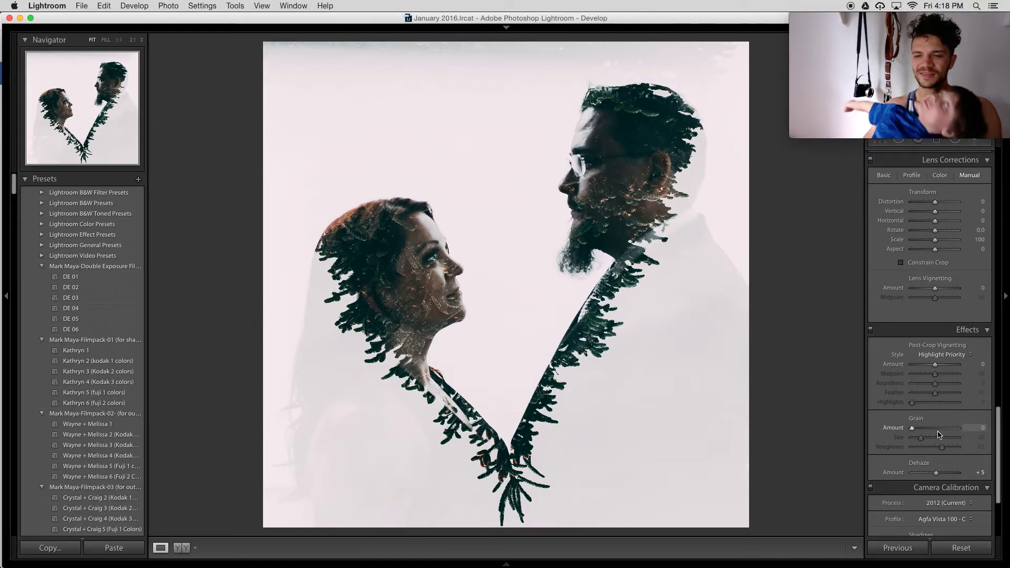
scroll(940, 434, down, 1)
scroll(940, 435, down, 4)
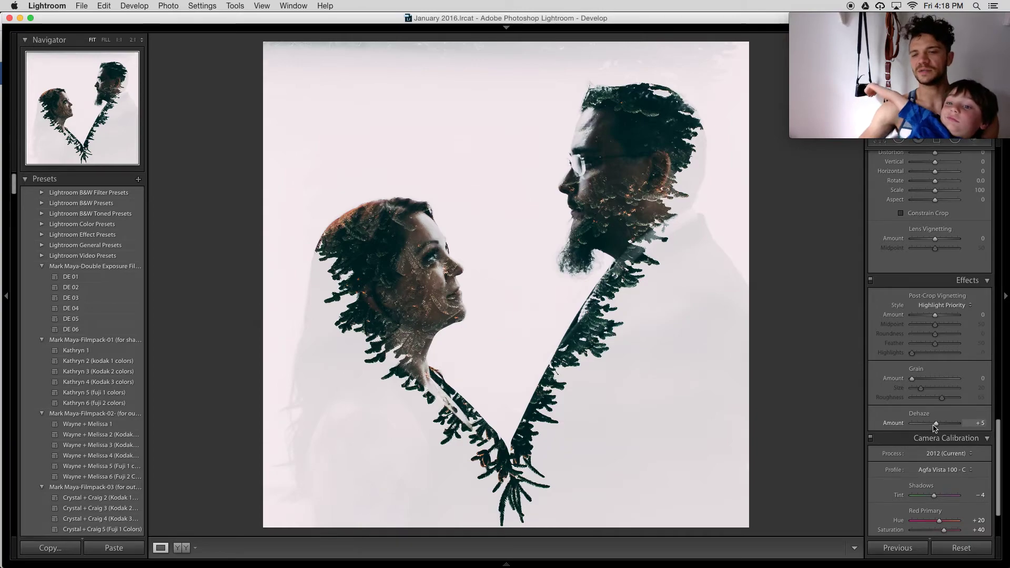
scroll(943, 428, down, 7)
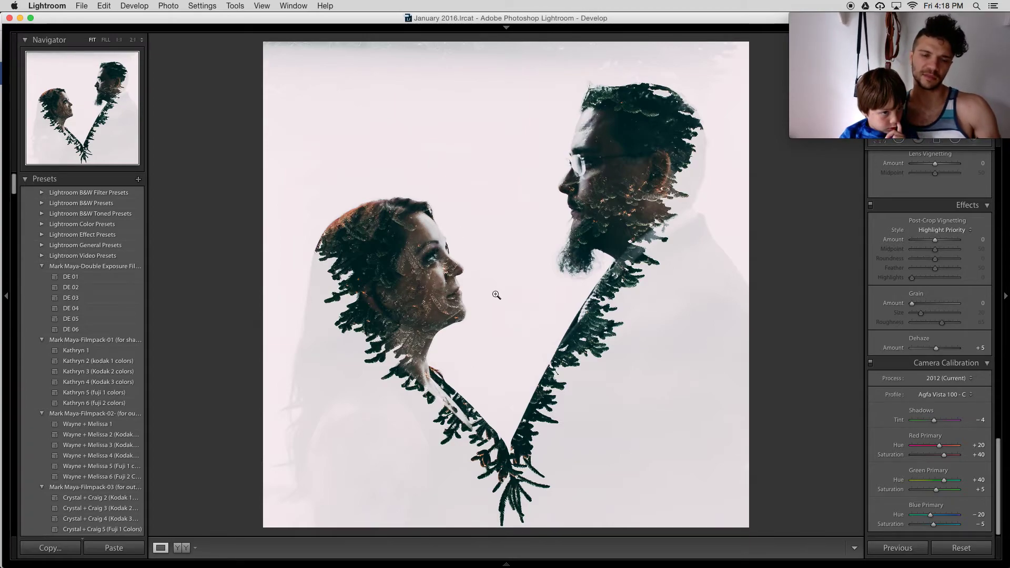
- Send a copy with Lightroom adjustments to Alien Skin Exposure X at a resolution of 72, and switch to that app
mouse_move(531, 351)
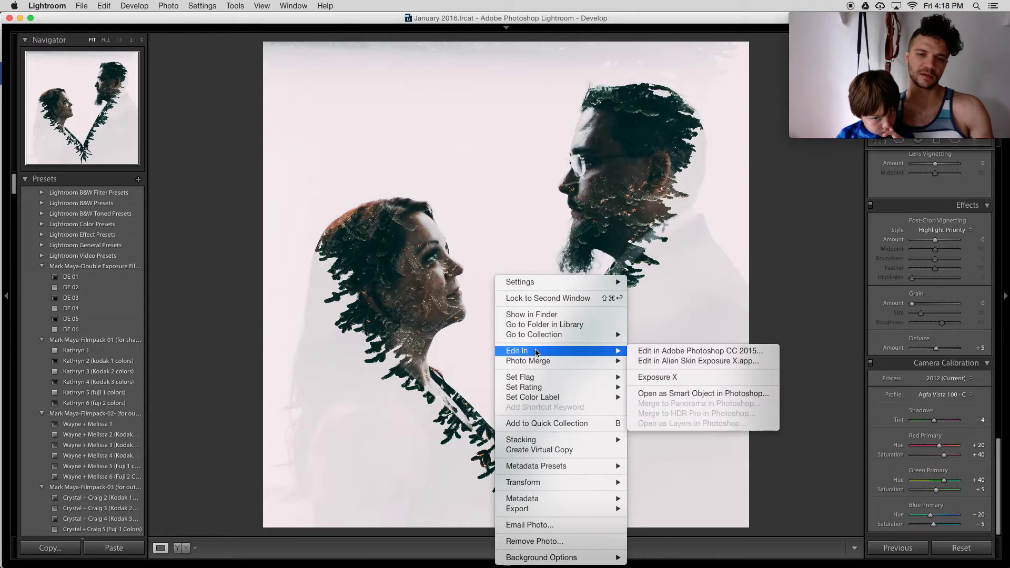
click(665, 378)
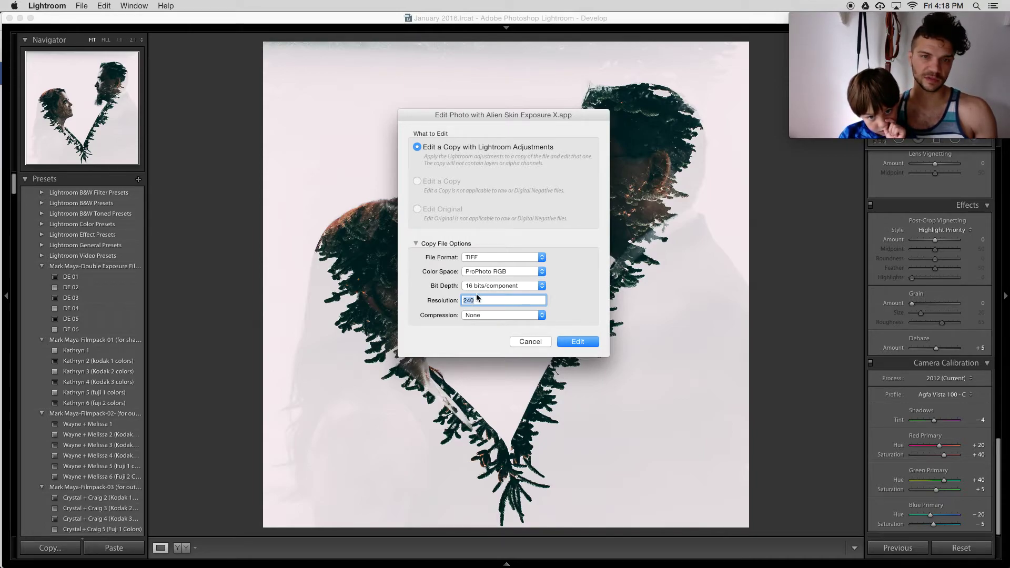
text(2)
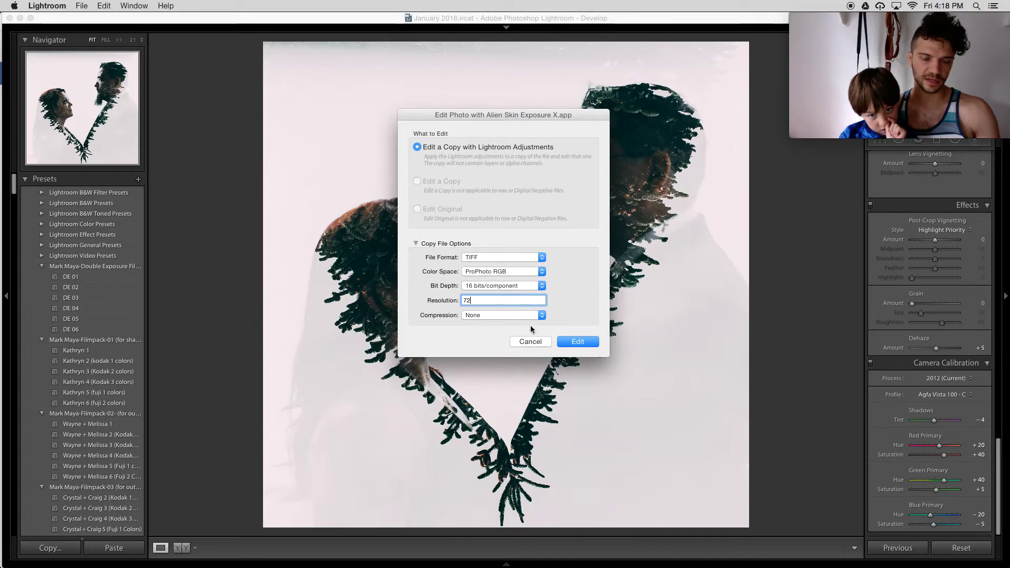
click(577, 341)
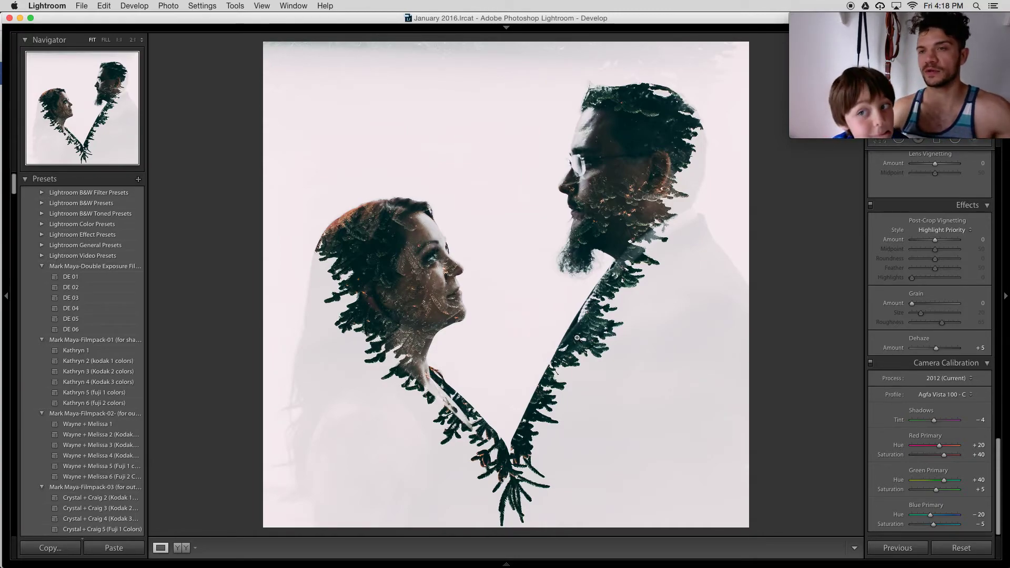
key(super+Tab)
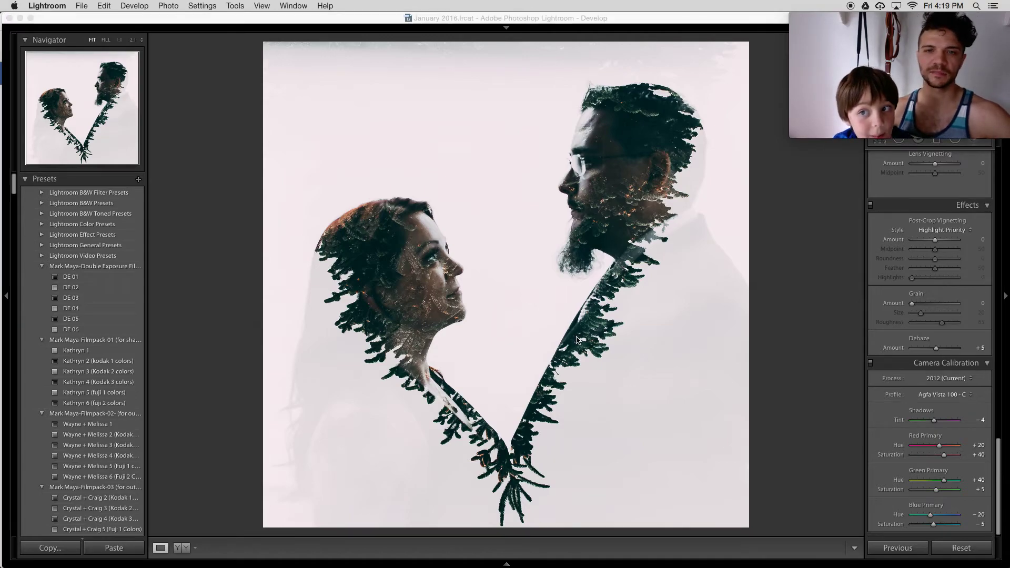
mouse_move(1007, 342)
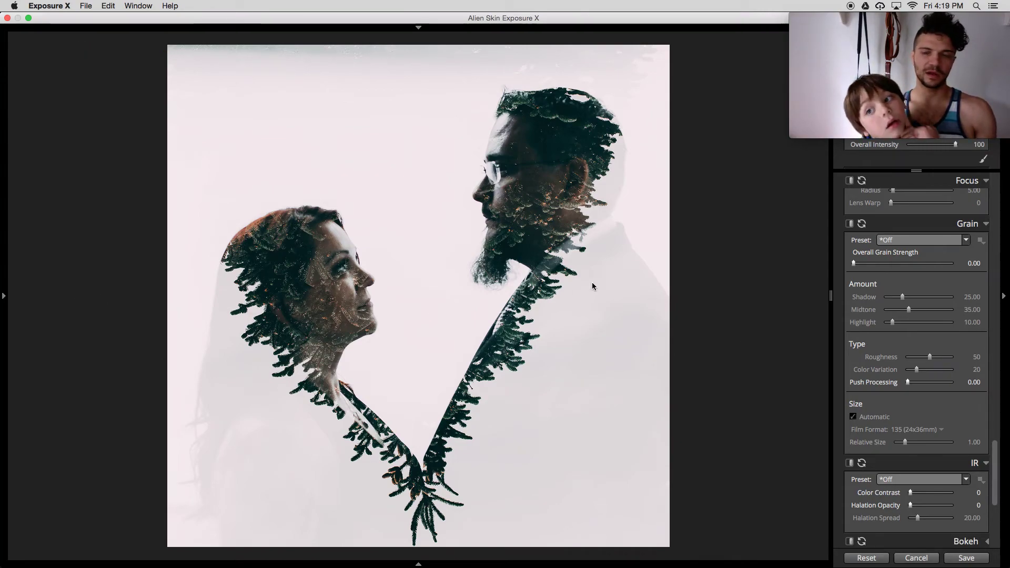
- Try the grain preset "Add detail to blown highlights" while viewing the woman's face up close
click(919, 241)
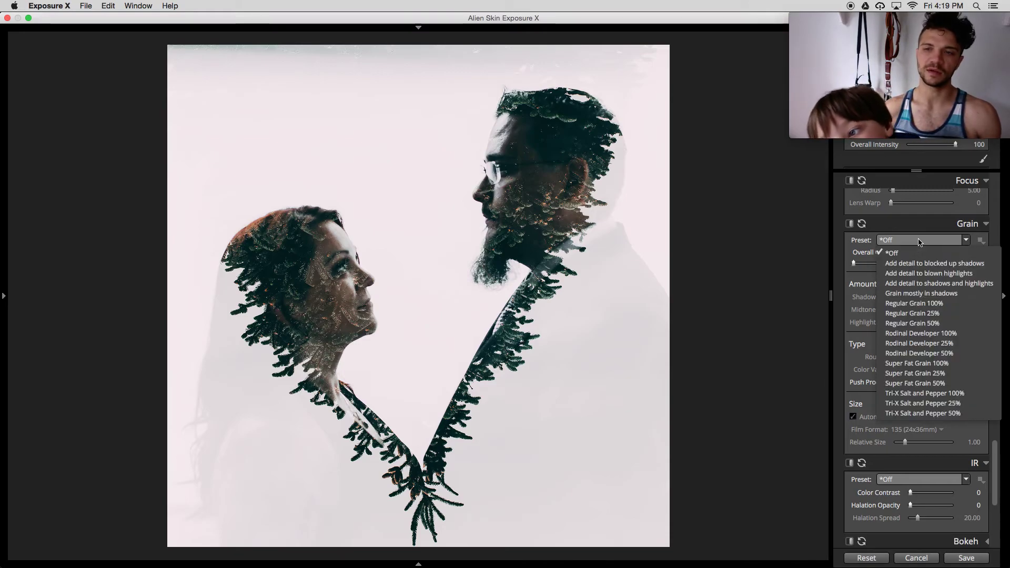
click(919, 241)
click(405, 216)
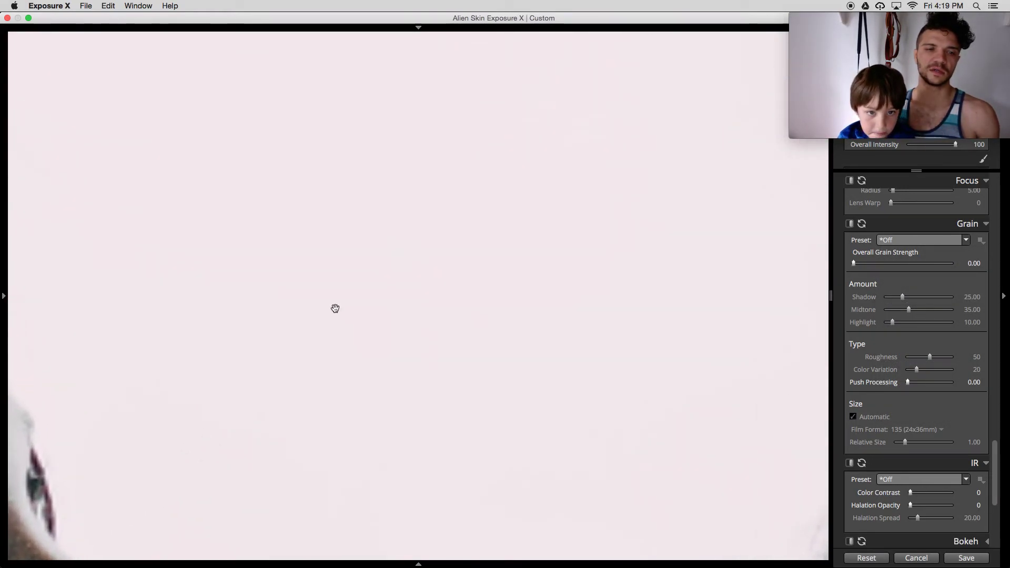
drag(335, 308, 690, 23)
drag(430, 333, 503, 250)
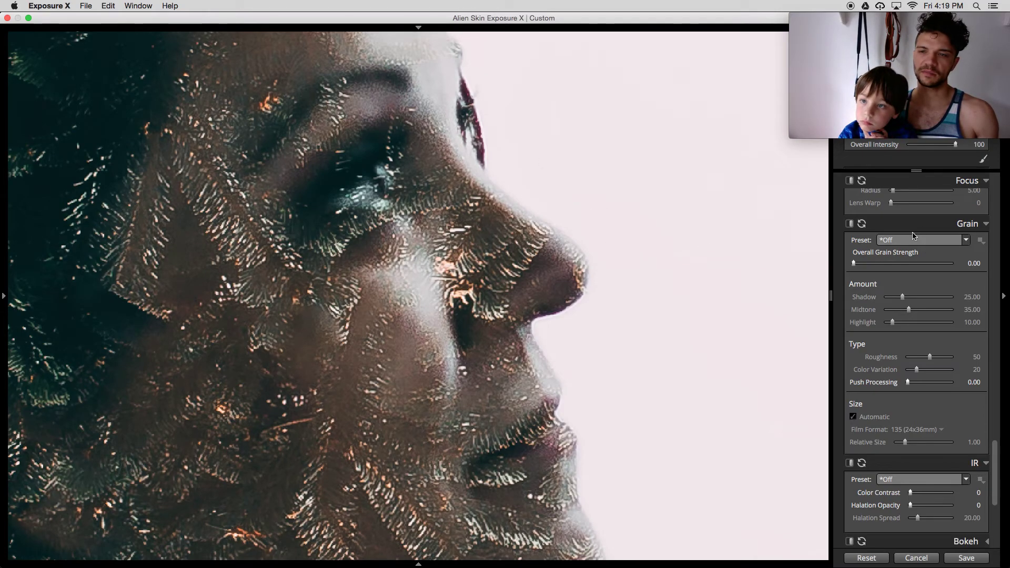
click(906, 242)
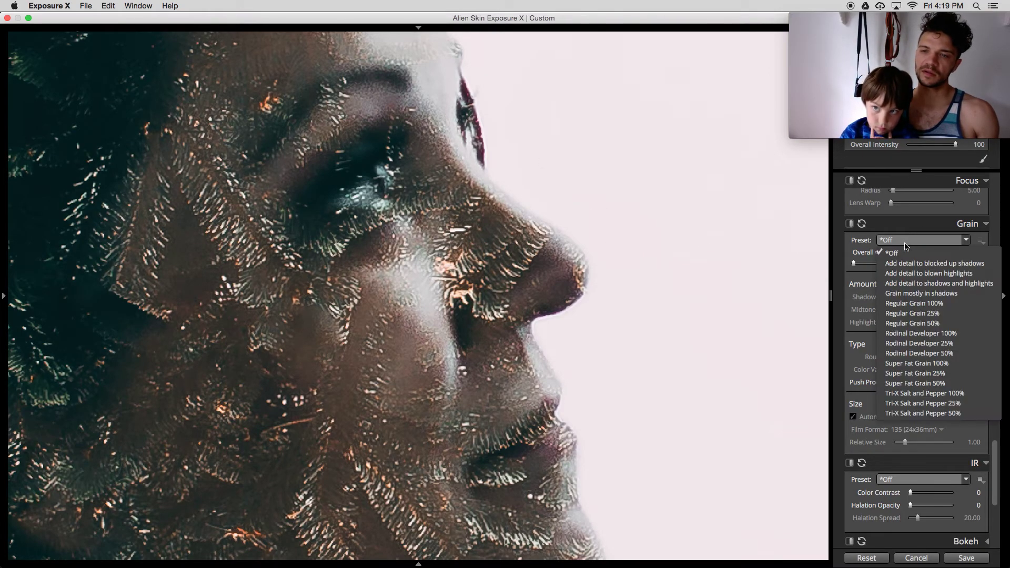
click(920, 273)
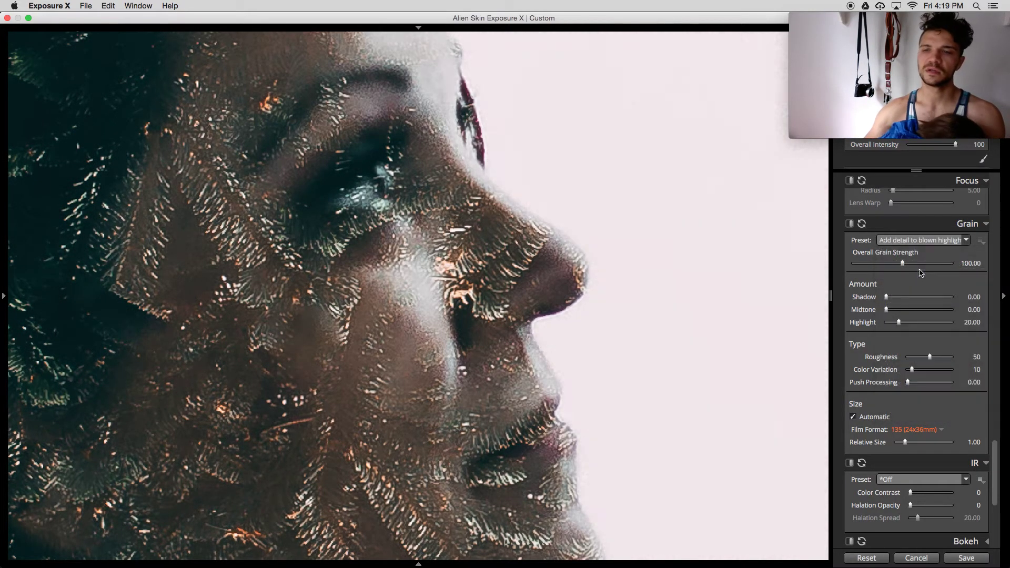
- Apply the grain preset "Add detail to shadows and highlights" with shadow amount 38.89 and highlight amount 12.70
click(905, 240)
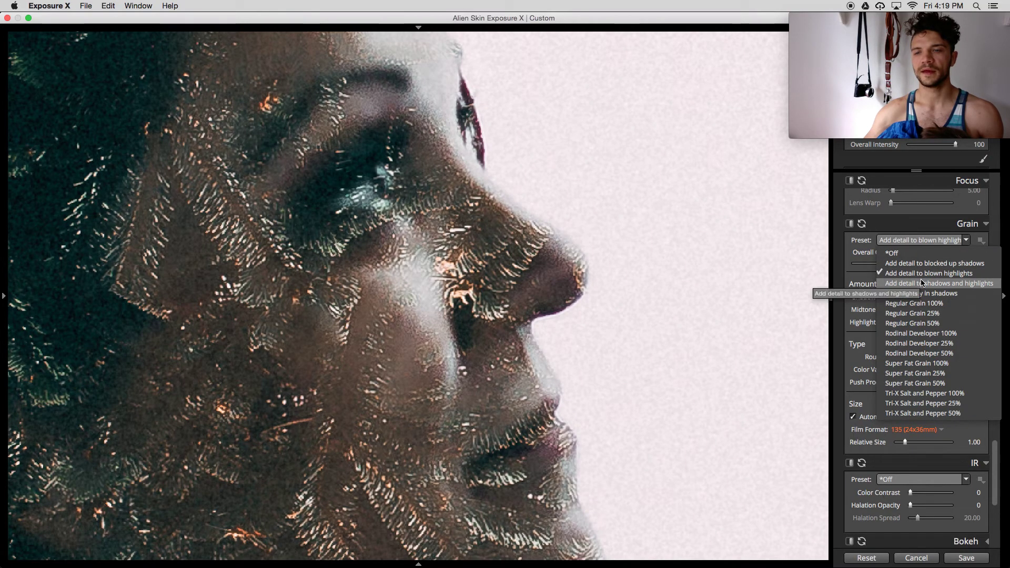
click(922, 283)
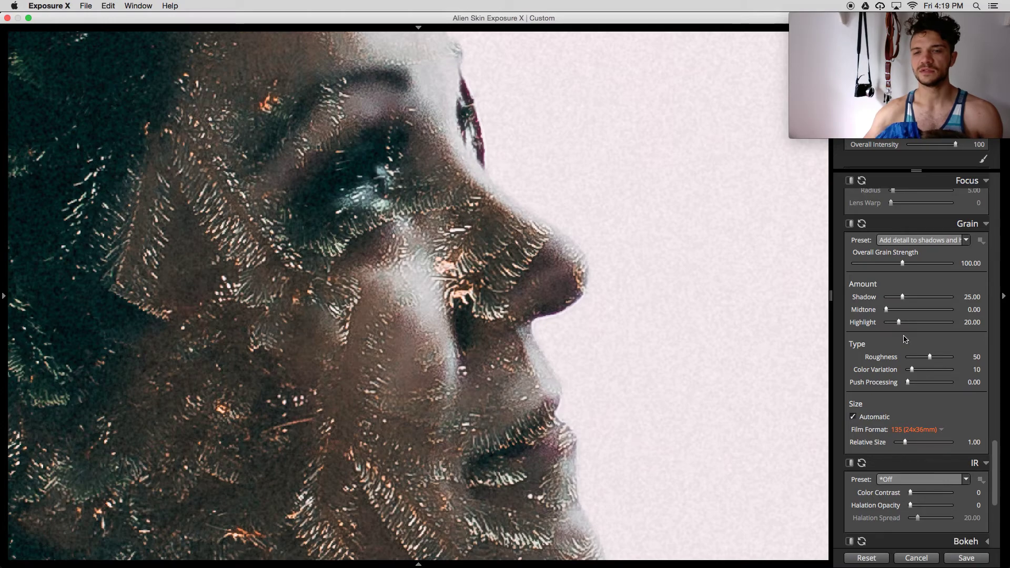
drag(899, 322, 912, 293)
click(726, 301)
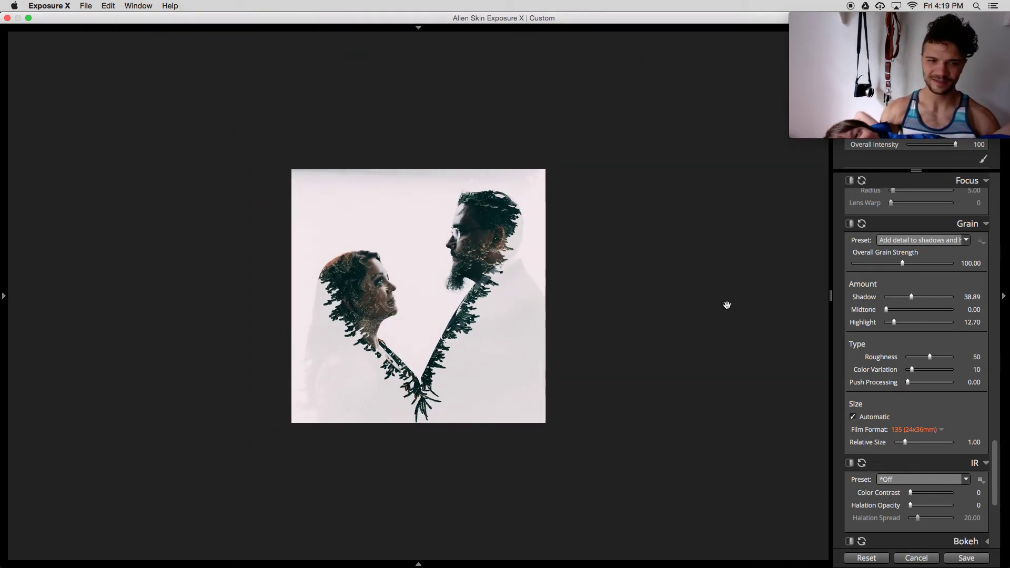
- Save the grain edit, return to Lightroom, and open double-exposure-92-Edit.tif in the Library's single-photo view
click(967, 557)
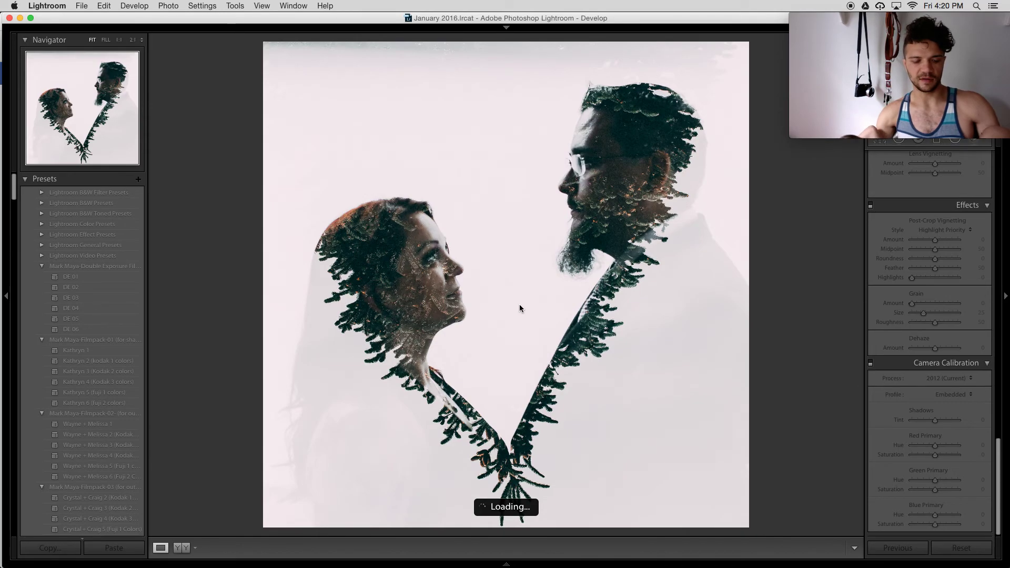
key(g)
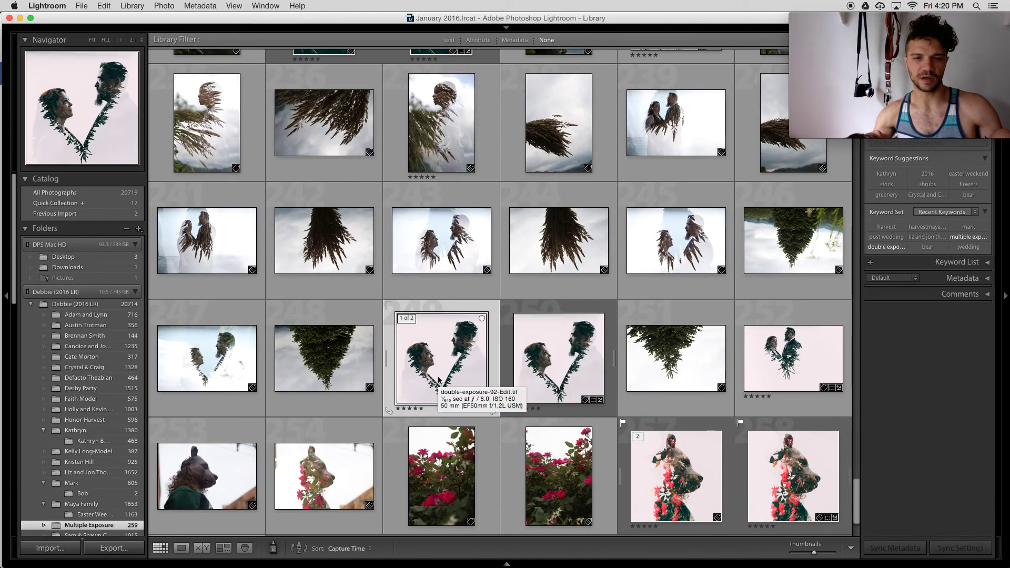
double_click(438, 378)
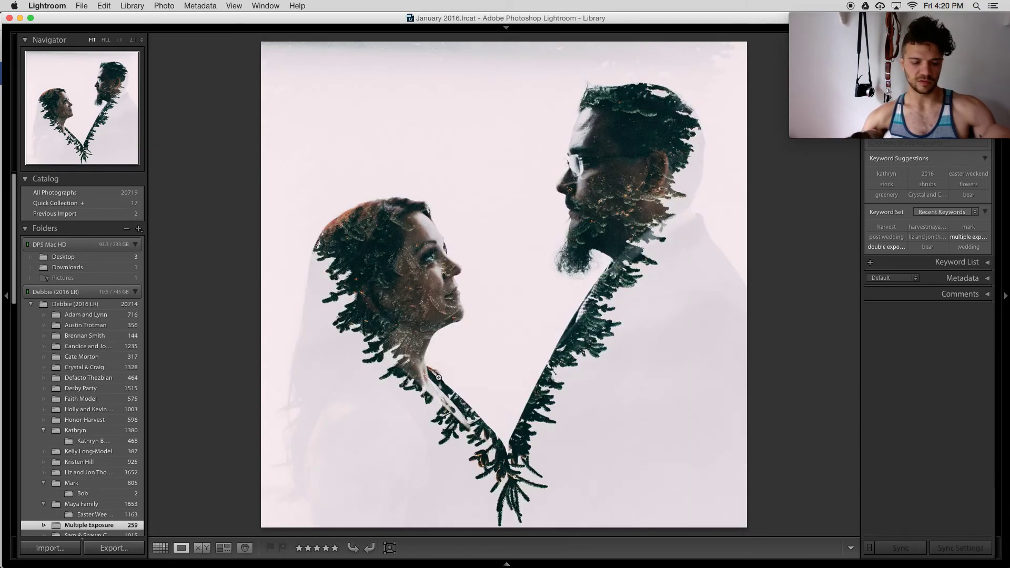
- Compare double-exposure-92-Edit.tif with the original double-exposure-92.CR2 repeatedly, ending on the edited copy
key(Left)
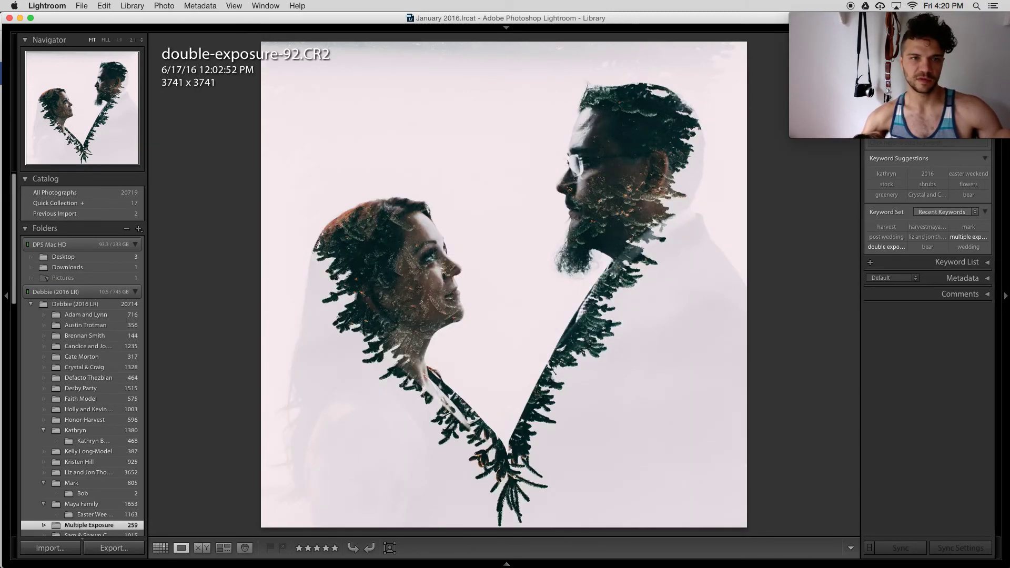
key(Right)
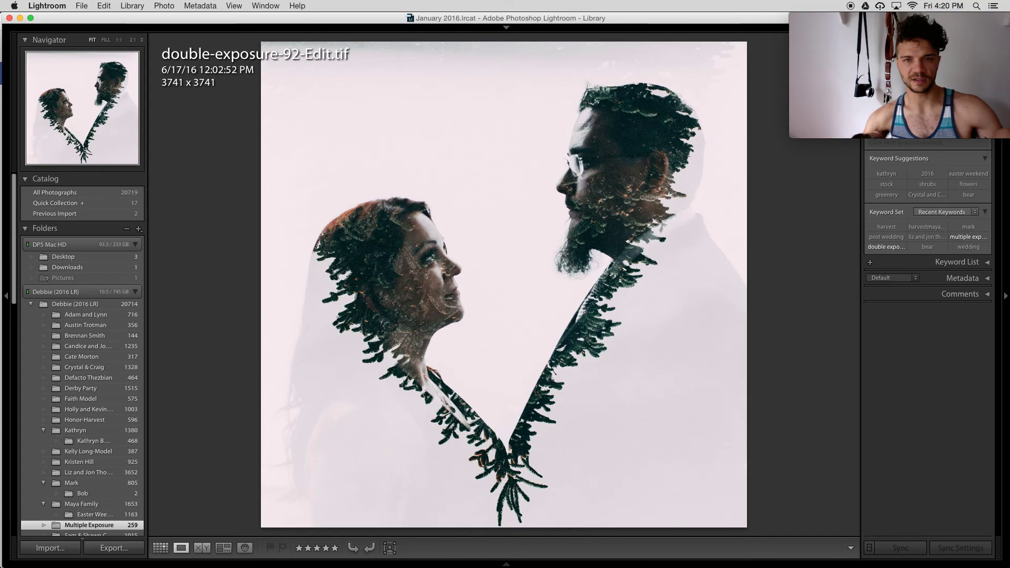
key(Left)
key(Right)
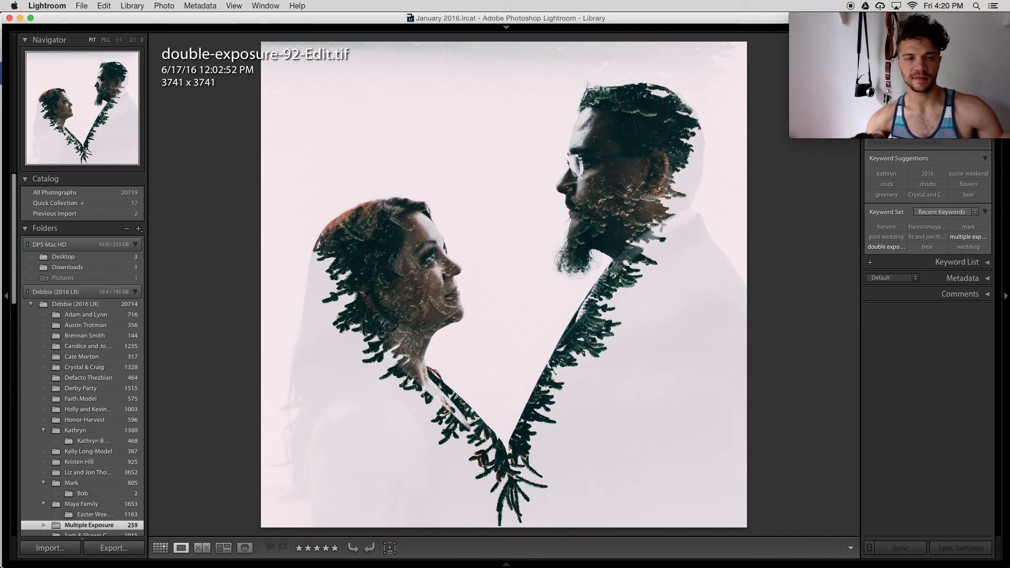